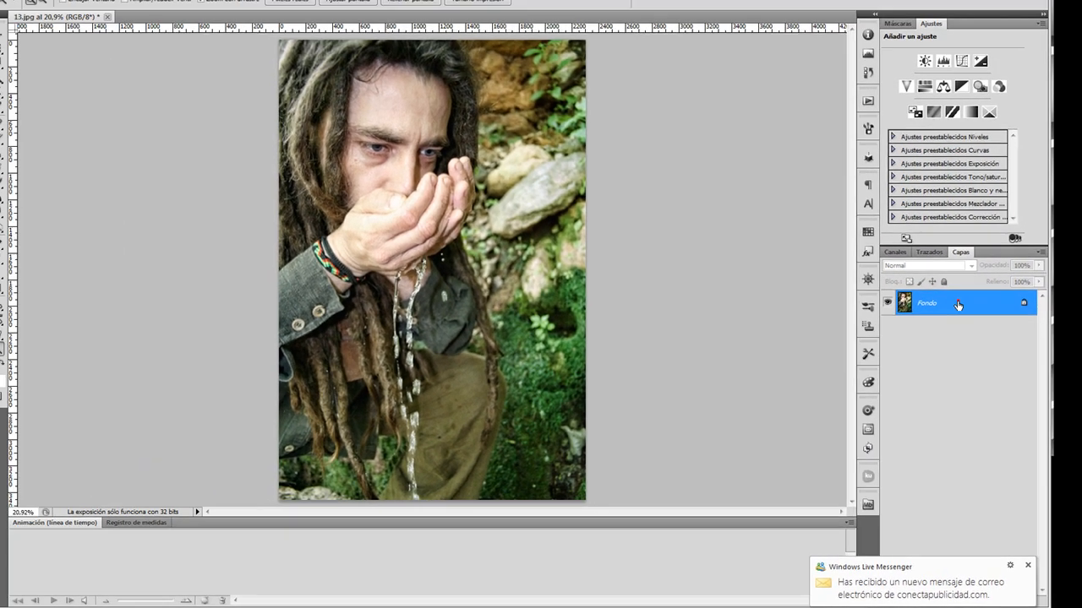
Duplicate the Fondo layer and rename the copy Enfoque.
{"action": "left_click", "coordinate": [955, 305]}
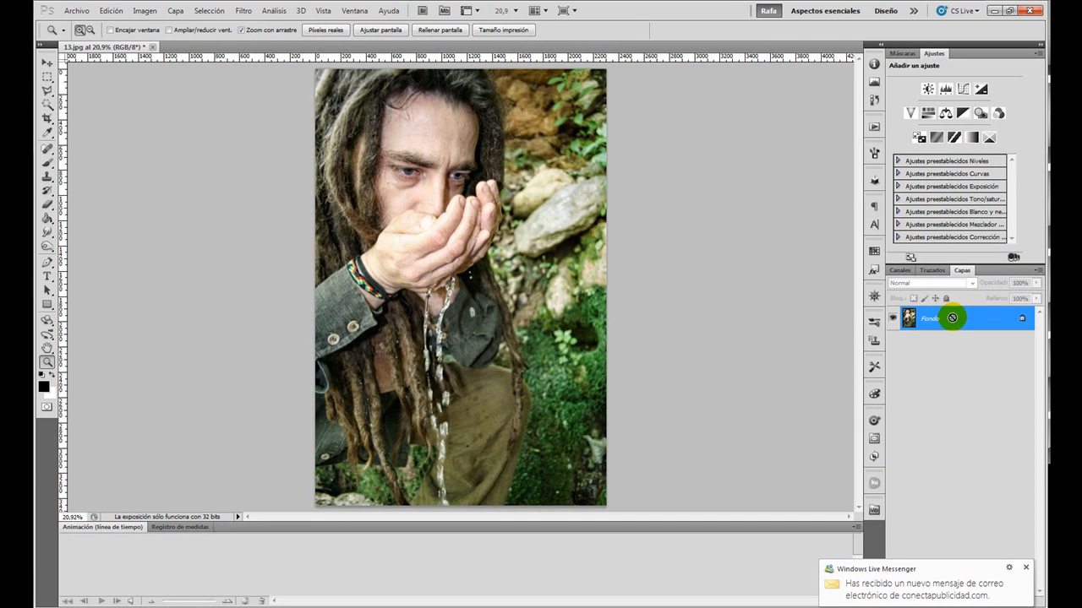
{"action": "key", "text": "ctrl+j"}
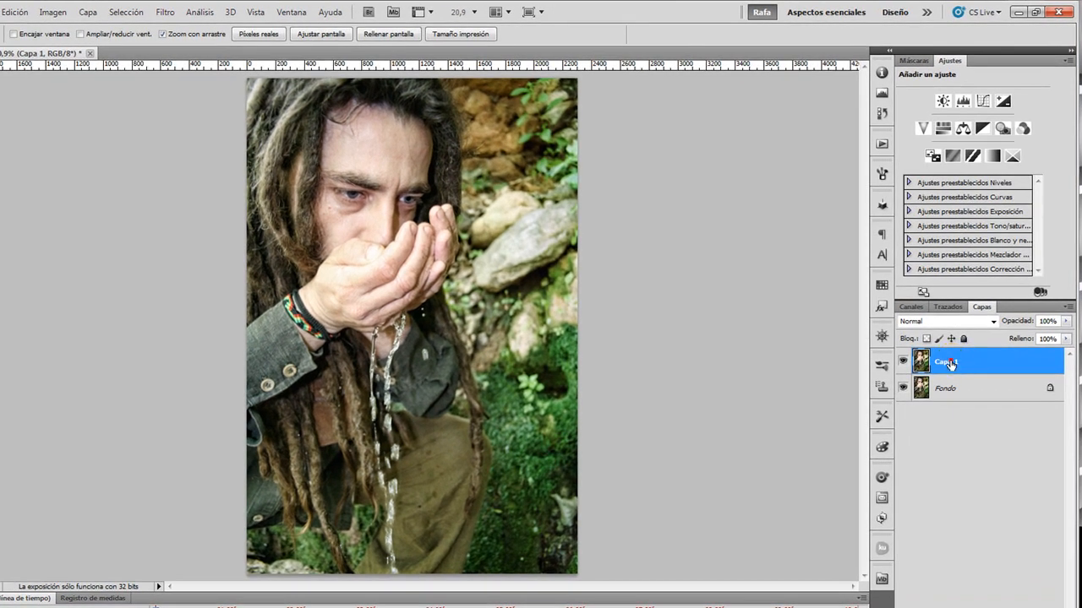
{"action": "double_click", "coordinate": [947, 363]}
{"action": "type", "text": "Enfoque"}
{"action": "key", "text": "Return"}
Convert the Enfoque layer to a smart object and apply the Paso alto filter with a radius of 3,6 píxeles.
{"action": "right_click", "coordinate": [957, 369]}
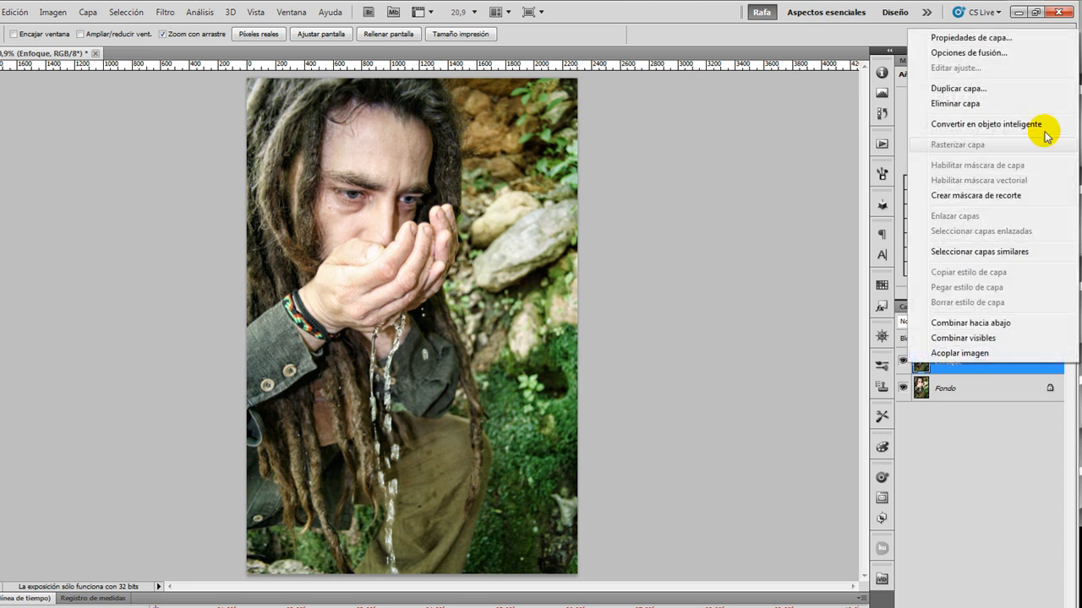
{"action": "left_click", "coordinate": [1007, 126]}
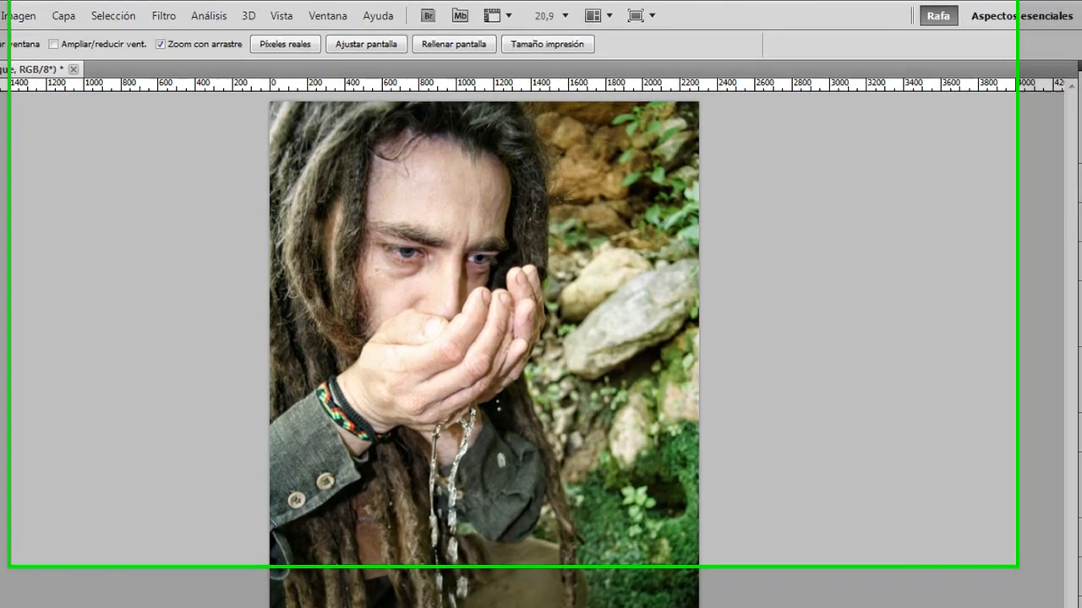
{"action": "left_click", "coordinate": [161, 17]}
{"action": "left_click", "coordinate": [293, 393]}
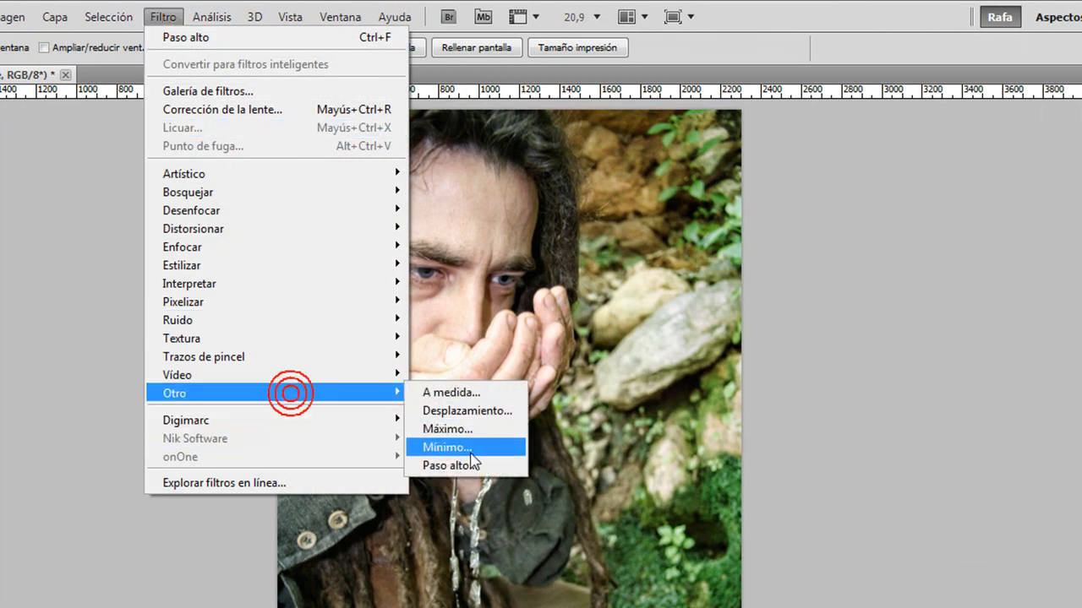
{"action": "left_click", "coordinate": [469, 466]}
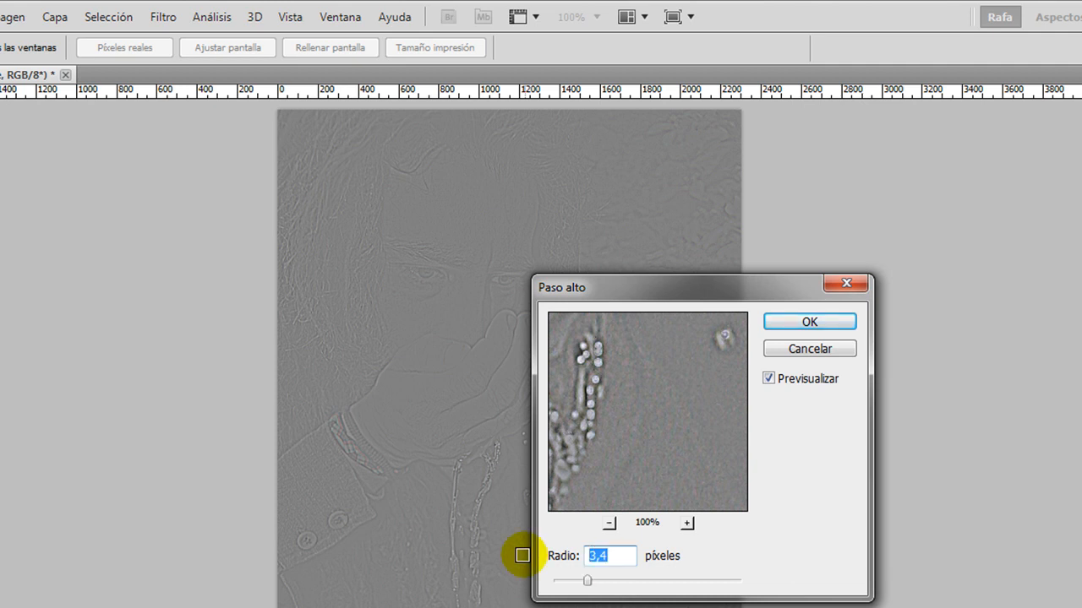
{"action": "type", "text": "3,6"}
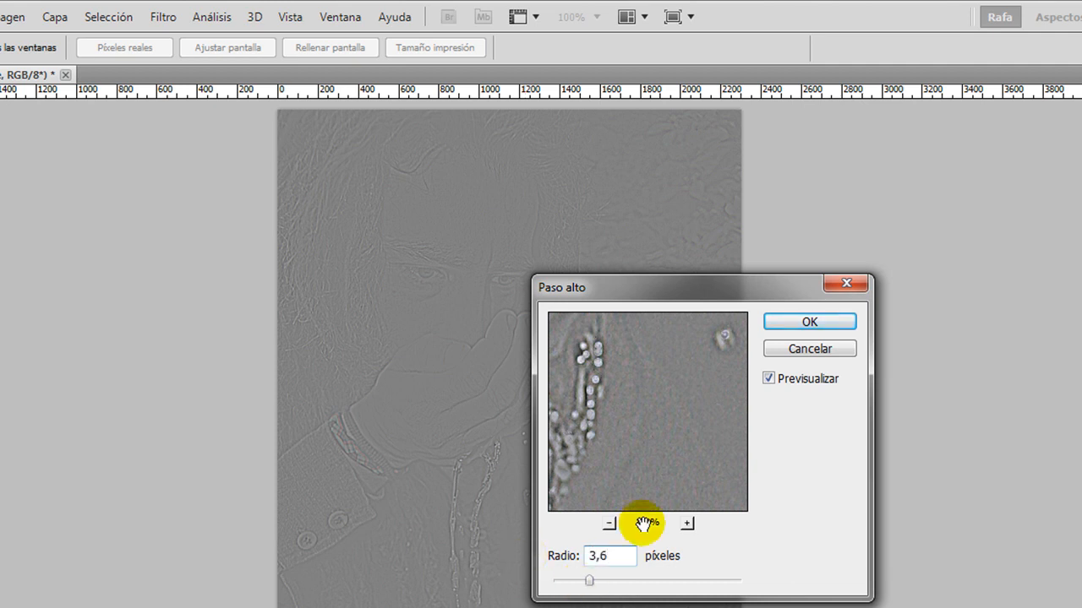
{"action": "left_click_drag", "start_coordinate": [599, 388], "coordinate": [636, 431]}
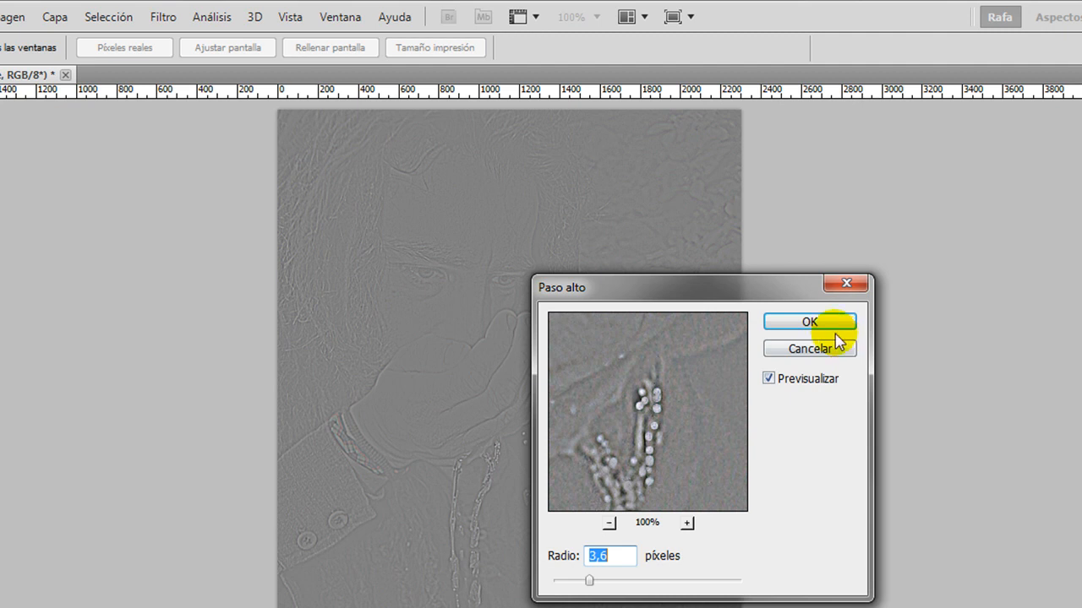
{"action": "left_click", "coordinate": [809, 322]}
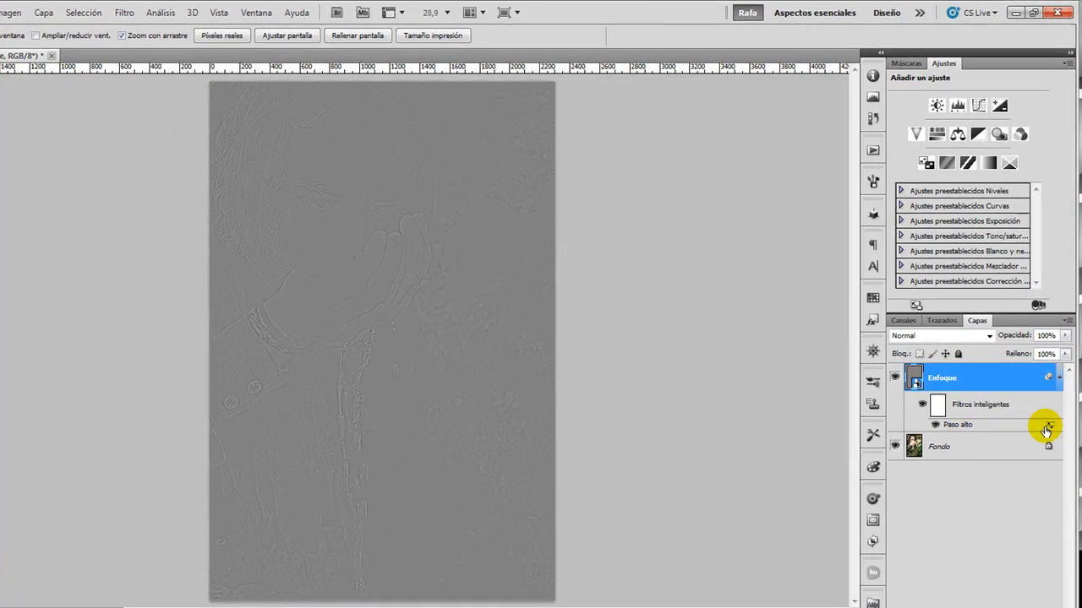
Set the Paso alto smart filter's blending mode to Luz lineal and its opacity to 40%.
{"action": "double_click", "coordinate": [1051, 426]}
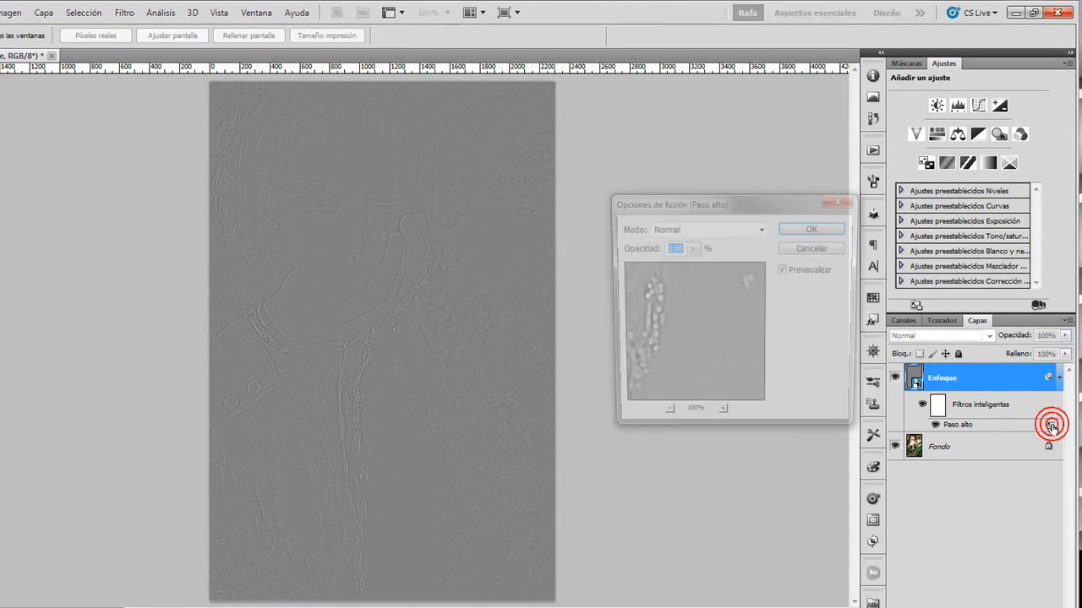
{"action": "left_click", "coordinate": [732, 228]}
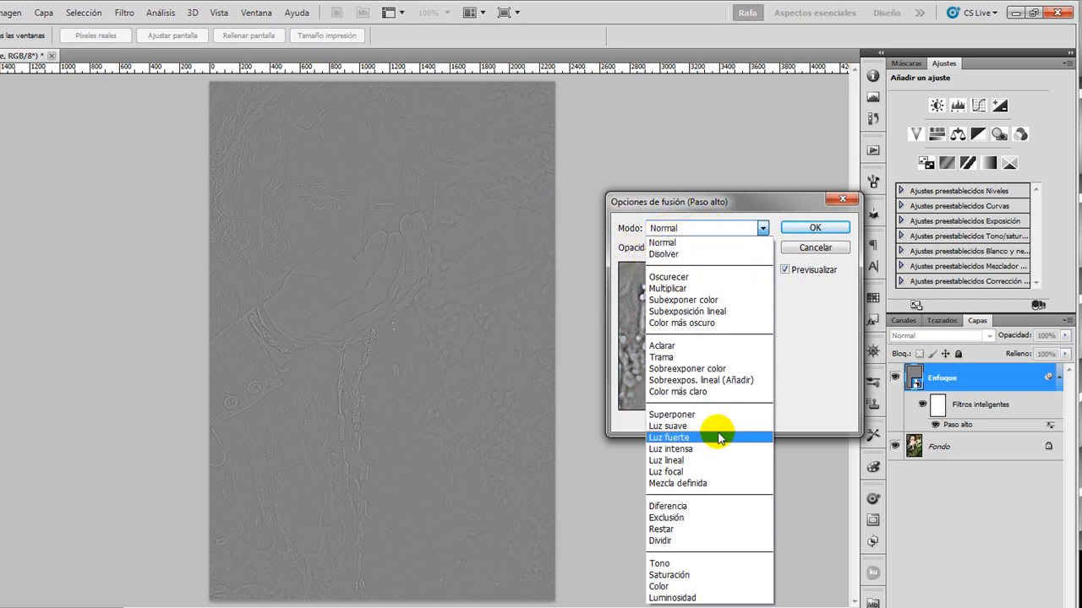
{"action": "left_click", "coordinate": [675, 460]}
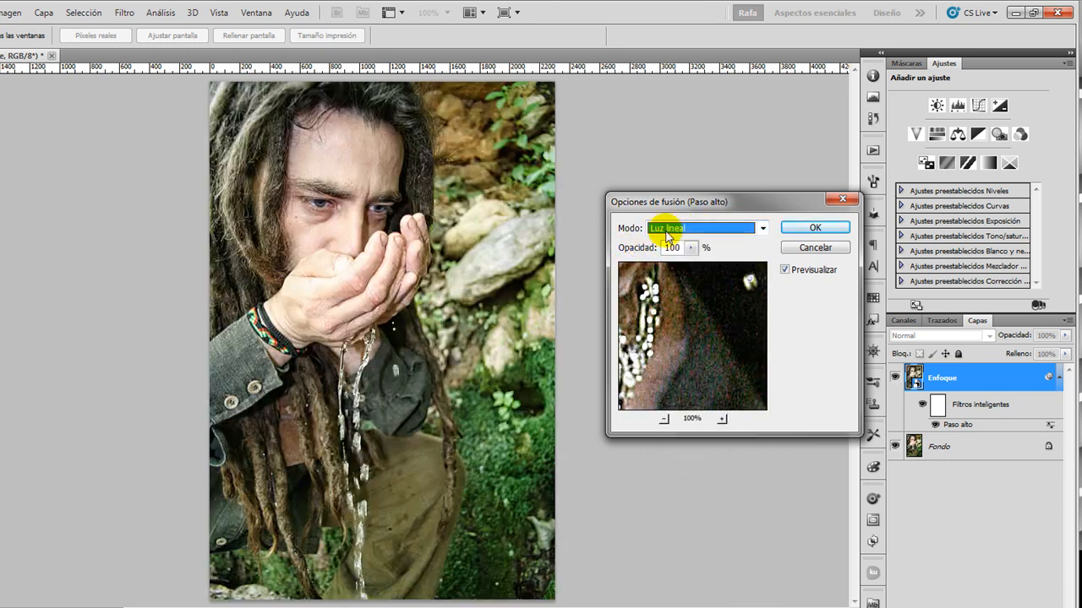
{"action": "left_click", "coordinate": [676, 247]}
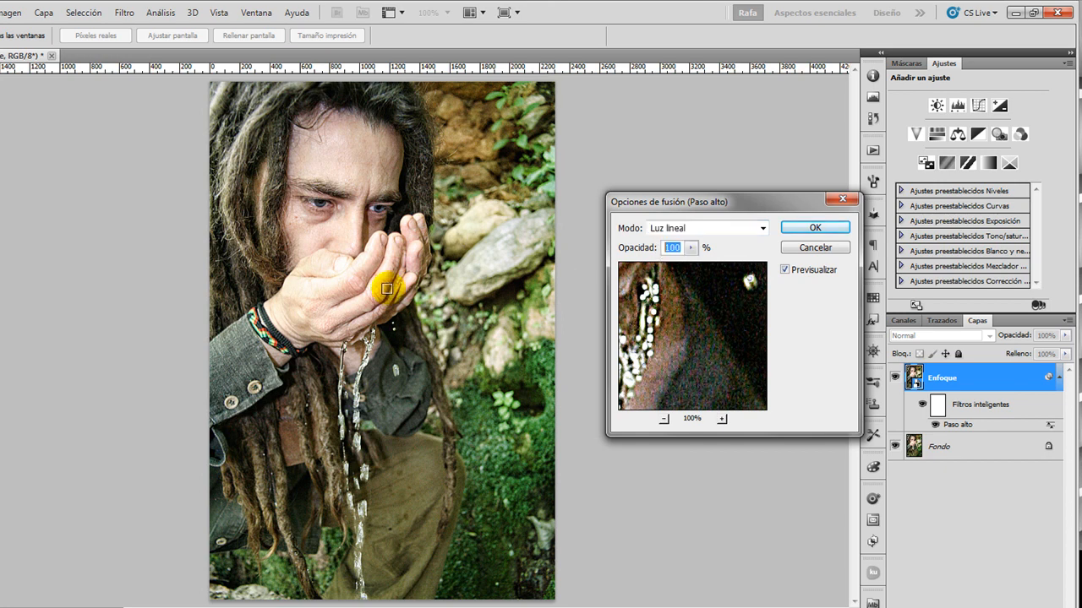
{"action": "type", "text": "40"}
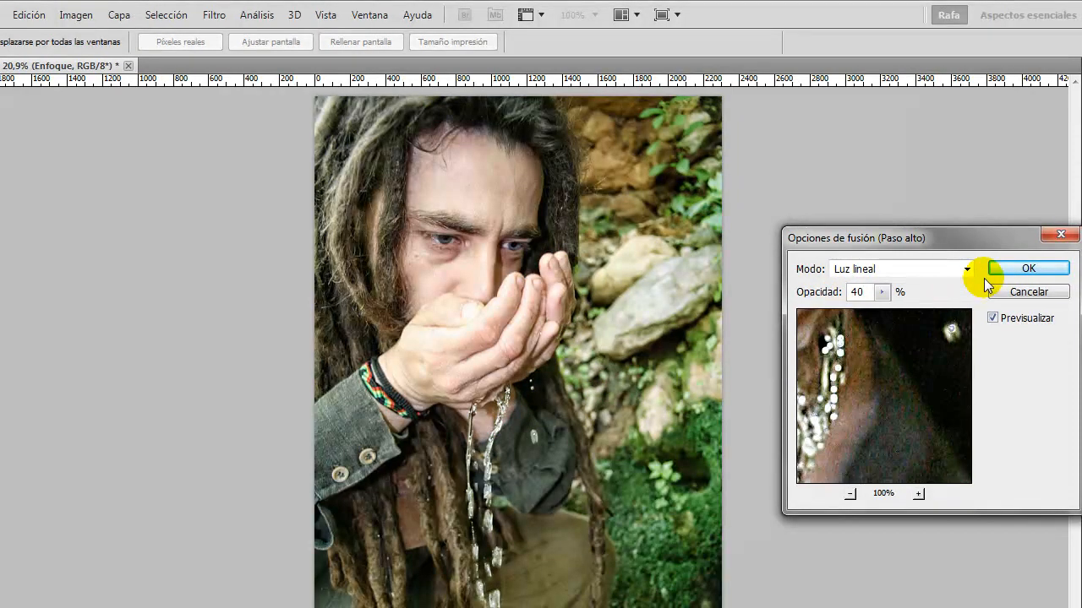
{"action": "left_click", "coordinate": [1027, 268]}
Compare the man's face up close with the Enfoque layer hidden and shown.
{"action": "mouse_move", "coordinate": [363, 235]}
{"action": "left_mouse_down"}
{"action": "mouse_move", "coordinate": [383, 236]}
{"action": "mouse_move", "coordinate": [291, 203]}
{"action": "mouse_move", "coordinate": [360, 246]}
{"action": "left_mouse_up"}
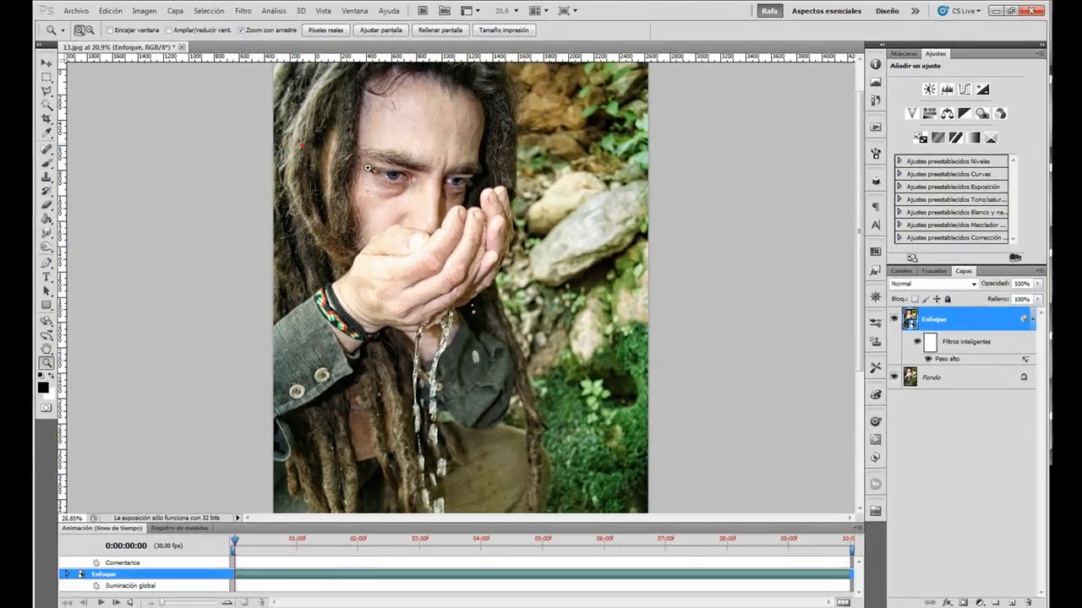
{"action": "left_click_drag", "start_coordinate": [351, 174], "coordinate": [341, 169]}
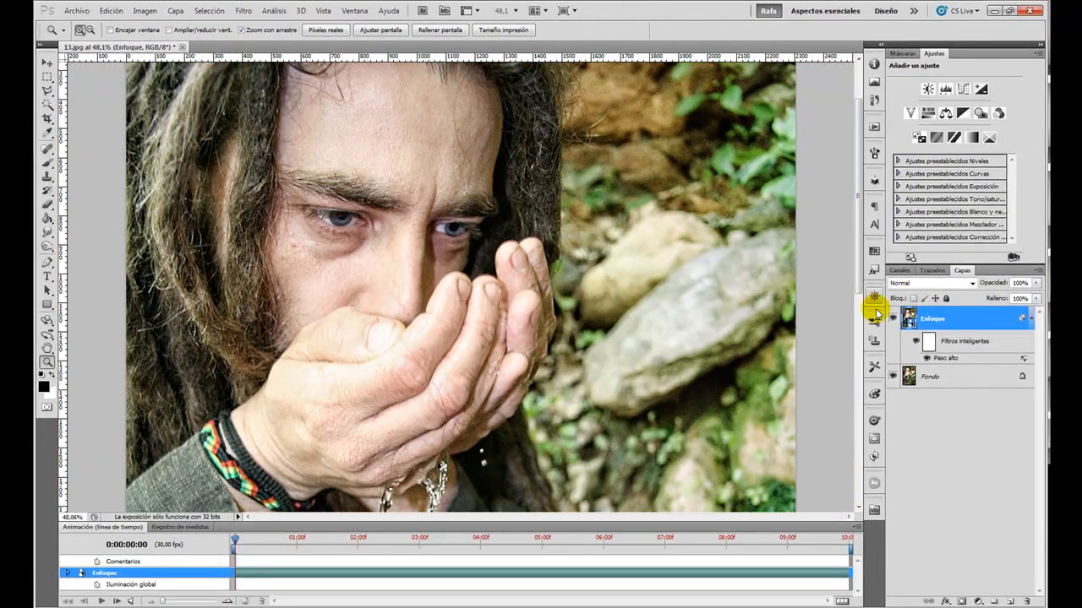
{"action": "left_click", "coordinate": [891, 321]}
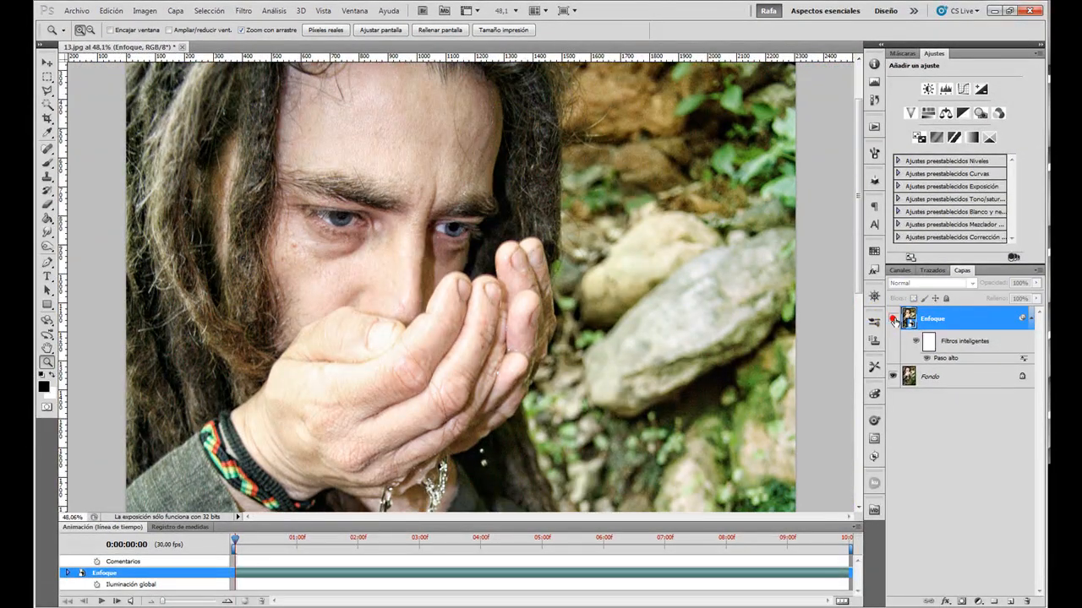
{"action": "left_click", "coordinate": [891, 322]}
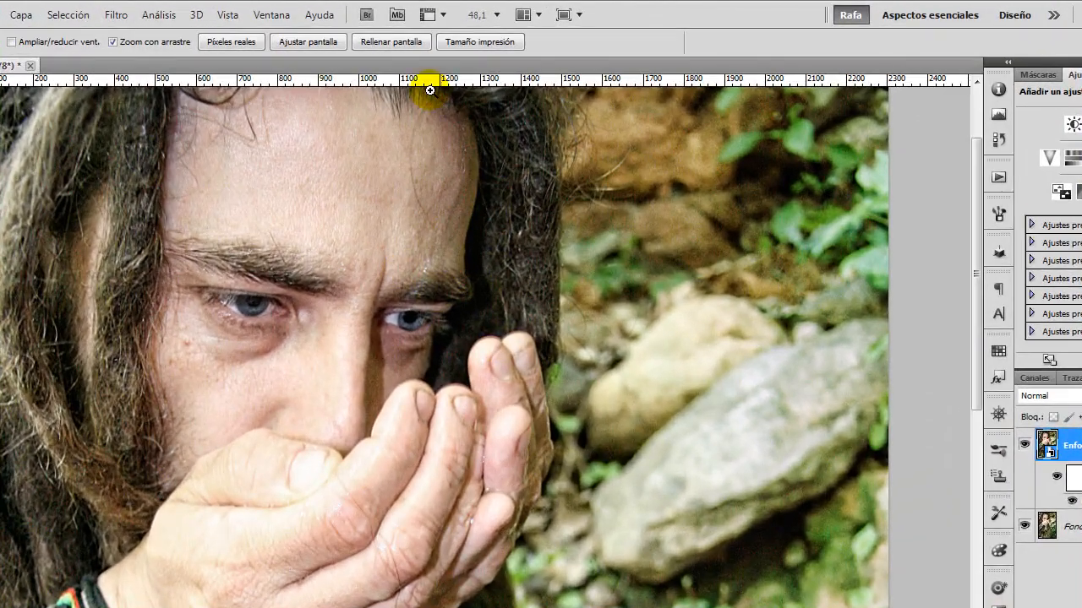
{"action": "scroll", "coordinate": [529, 288], "scroll_direction": "up", "scroll_amount": 1}
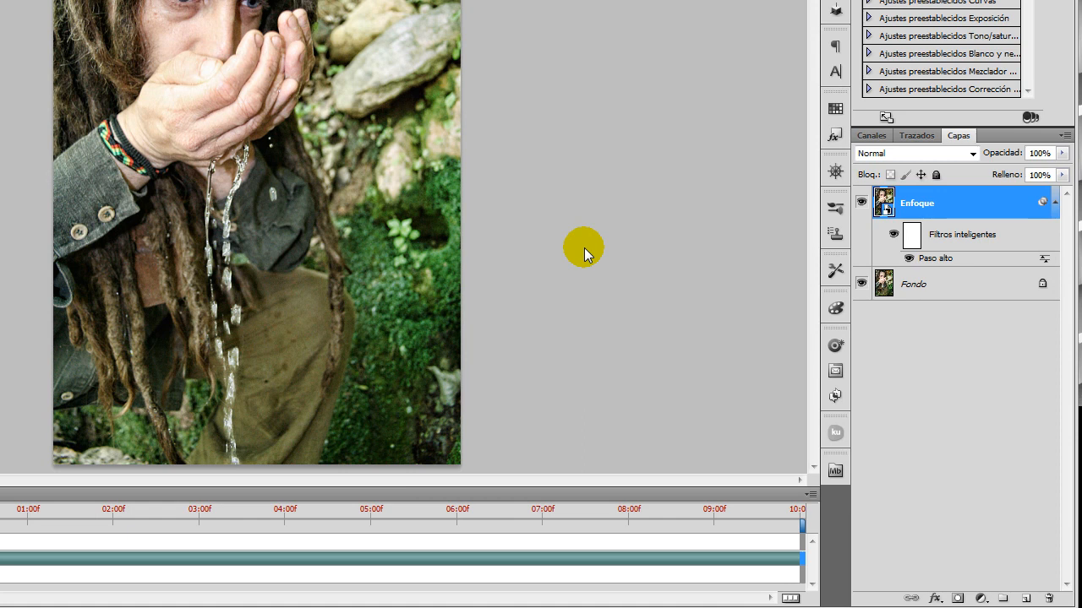
Add a Curves adjustment layer above Enfoque and set its blending mode to Luminosidad.
{"action": "left_click", "coordinate": [980, 599]}
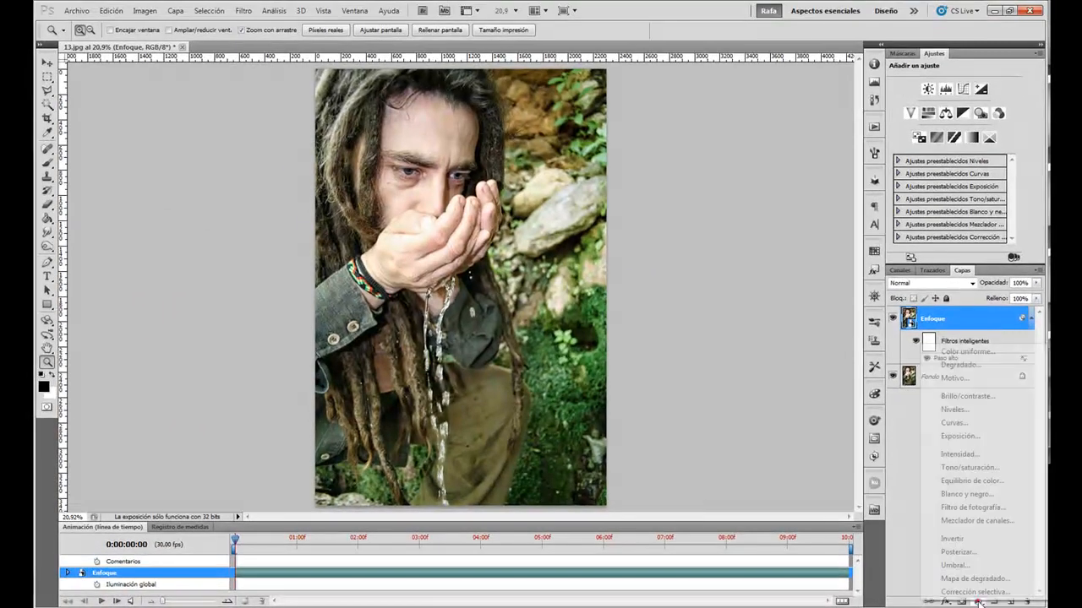
{"action": "left_click", "coordinate": [957, 423]}
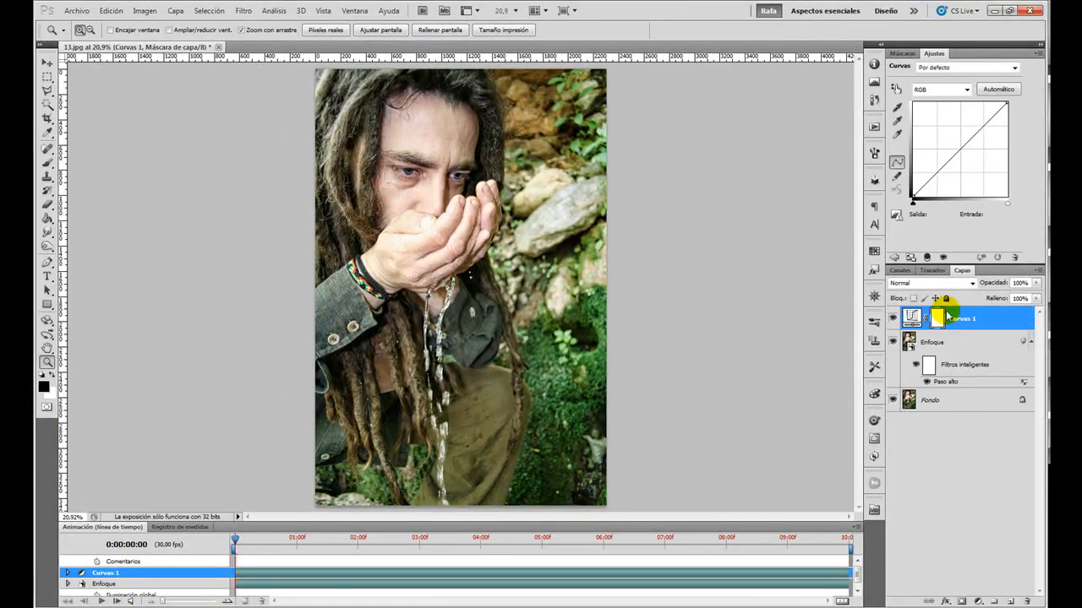
{"action": "left_click", "coordinate": [927, 284]}
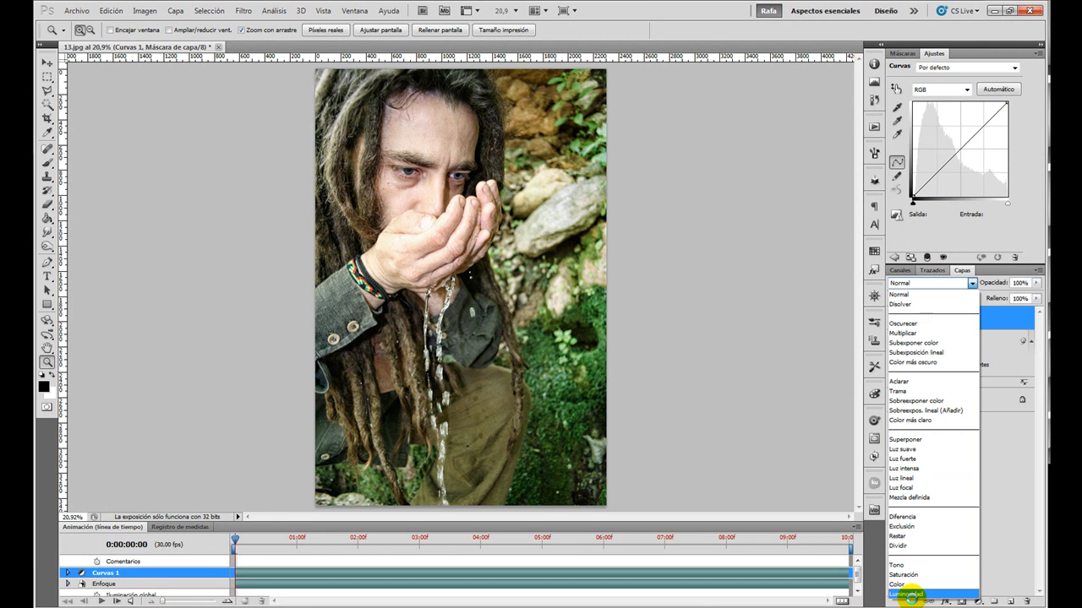
{"action": "left_click", "coordinate": [906, 594]}
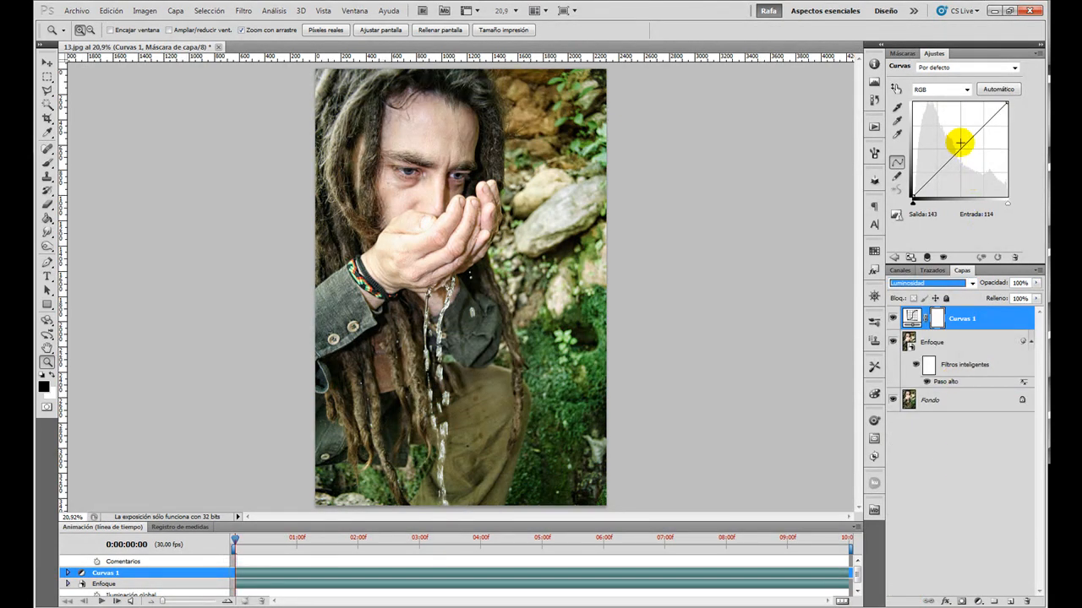
Darken the image by bending the curve down to input 167, output 89, and fill the layer's mask with black.
{"action": "left_click_drag", "start_coordinate": [961, 150], "coordinate": [975, 162]}
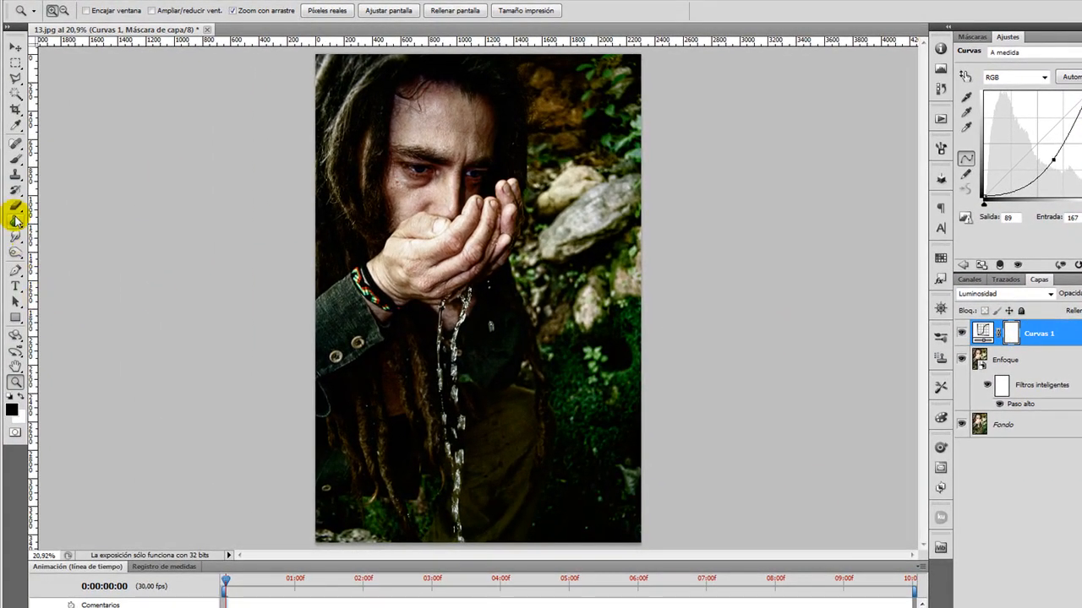
{"action": "left_click", "coordinate": [15, 218]}
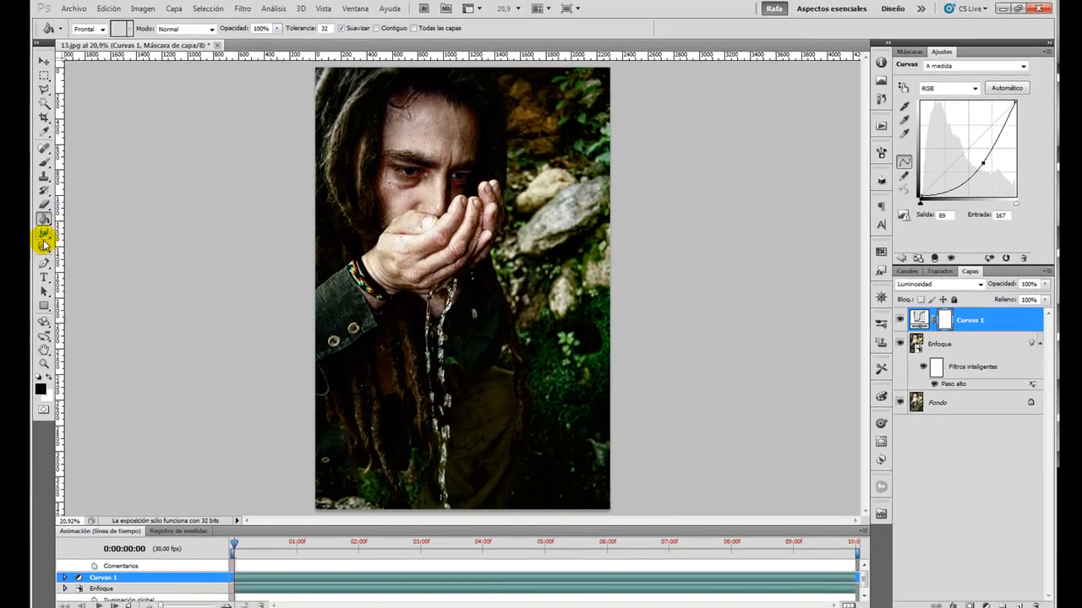
{"action": "left_click", "coordinate": [461, 308]}
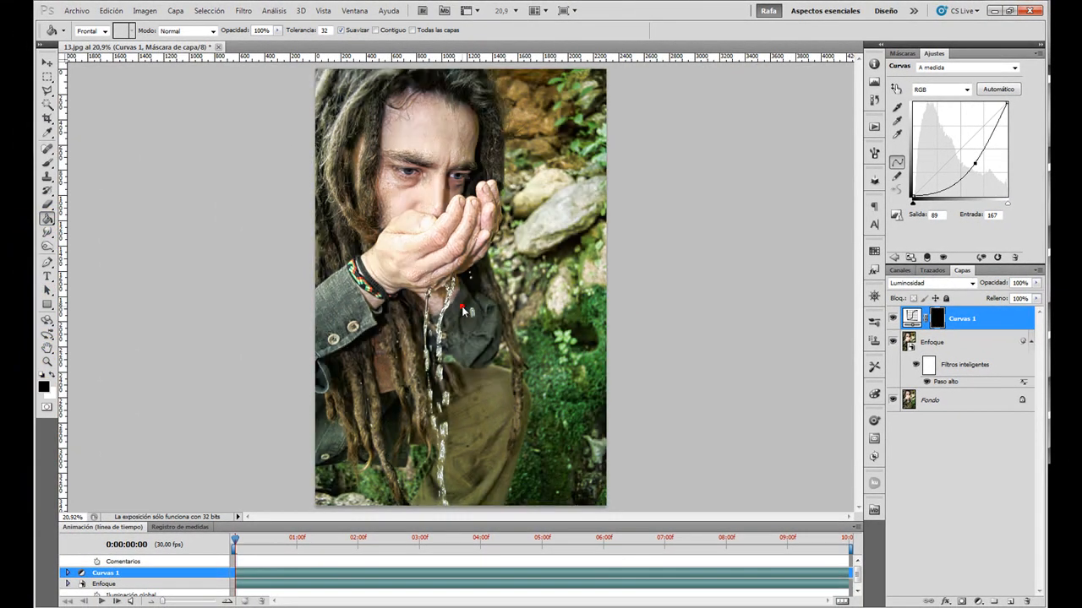
Paint white on the Curves mask over the rocks and foliage behind the man, using a soft 862 px brush.
{"action": "left_click", "coordinate": [51, 373]}
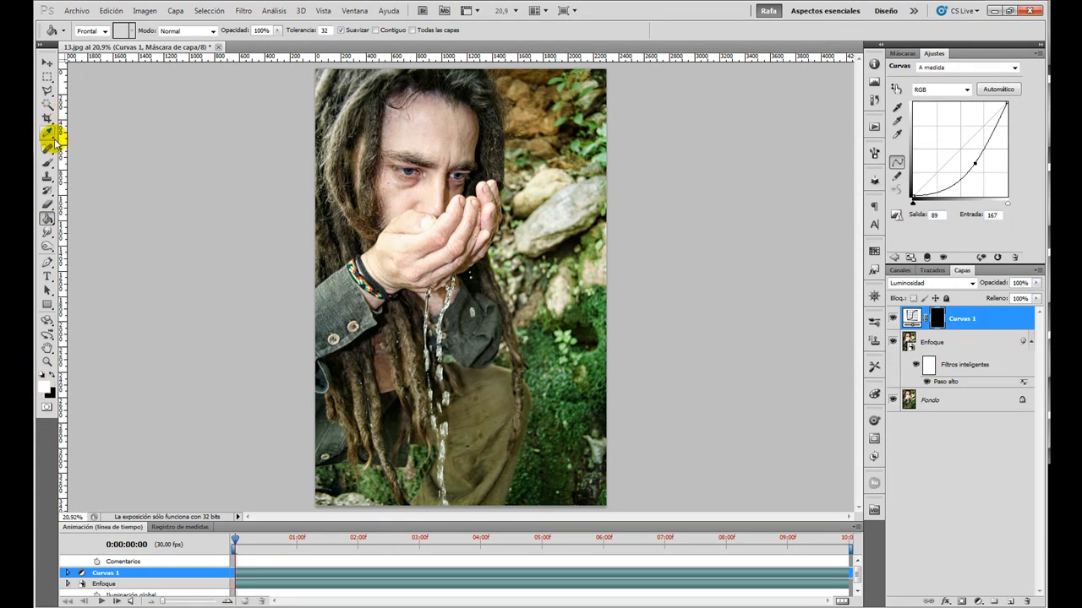
{"action": "left_click", "coordinate": [47, 163]}
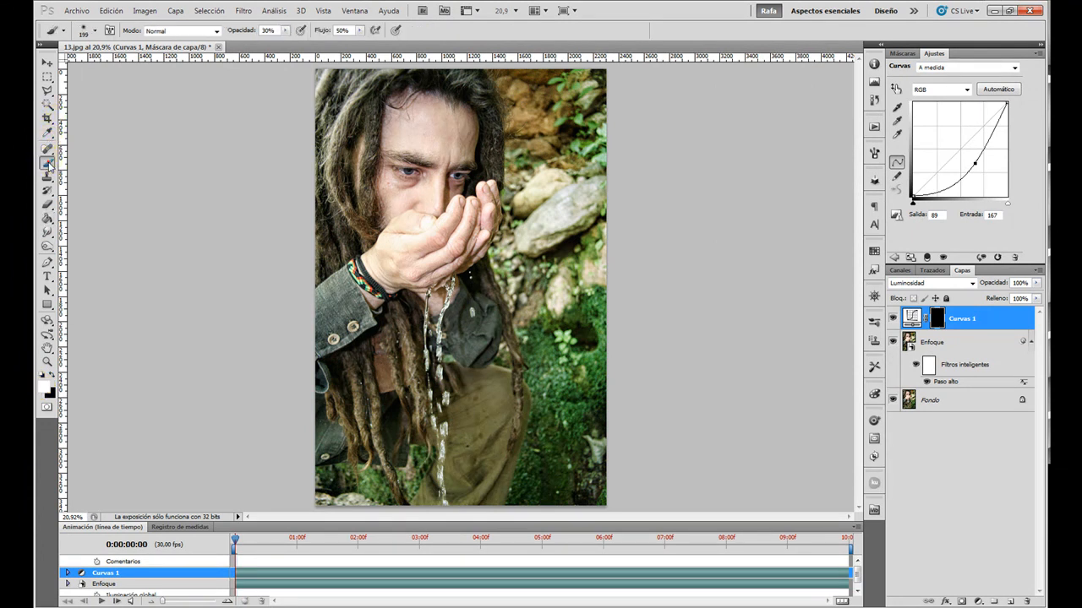
{"action": "left_click", "coordinate": [95, 32]}
{"action": "left_click_drag", "start_coordinate": [163, 65], "coordinate": [162, 65]}
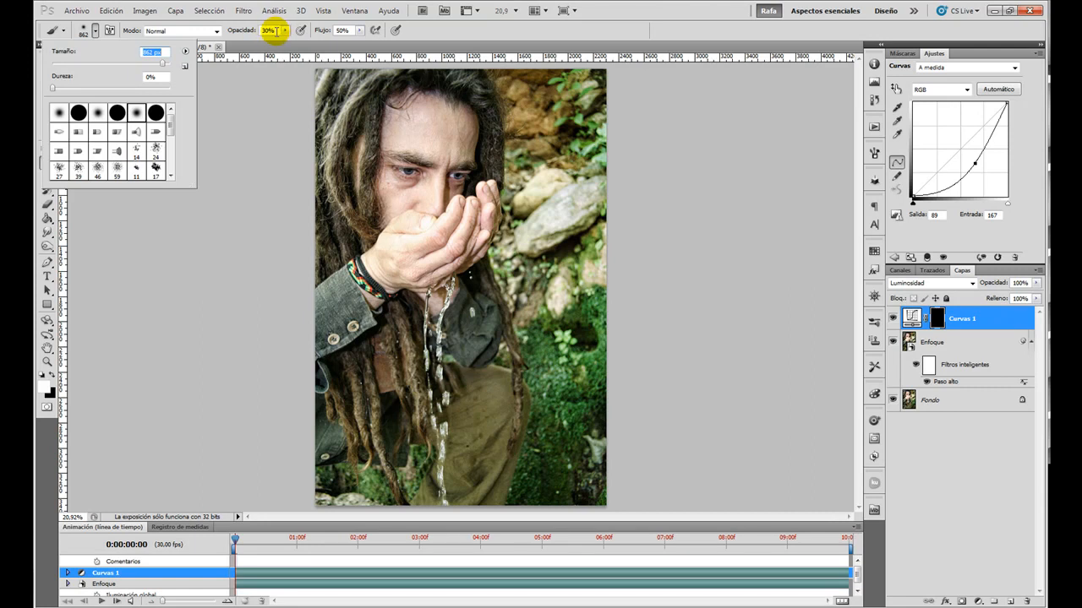
{"action": "left_click", "coordinate": [591, 120]}
{"action": "mouse_move", "coordinate": [548, 125]}
{"action": "left_mouse_down"}
{"action": "mouse_move", "coordinate": [541, 321]}
{"action": "mouse_move", "coordinate": [616, 289]}
{"action": "mouse_move", "coordinate": [575, 444]}
{"action": "mouse_move", "coordinate": [597, 511]}
{"action": "left_mouse_up"}
{"action": "mouse_move", "coordinate": [578, 339]}
{"action": "left_mouse_down"}
{"action": "mouse_move", "coordinate": [577, 283]}
{"action": "mouse_move", "coordinate": [544, 289]}
{"action": "left_mouse_up"}
{"action": "mouse_move", "coordinate": [583, 220]}
{"action": "left_mouse_down"}
{"action": "mouse_move", "coordinate": [618, 209]}
{"action": "mouse_move", "coordinate": [586, 218]}
{"action": "mouse_move", "coordinate": [583, 187]}
{"action": "mouse_move", "coordinate": [538, 203]}
{"action": "mouse_move", "coordinate": [564, 298]}
{"action": "mouse_move", "coordinate": [550, 323]}
{"action": "mouse_move", "coordinate": [587, 359]}
{"action": "mouse_move", "coordinate": [569, 342]}
{"action": "mouse_move", "coordinate": [597, 408]}
{"action": "mouse_move", "coordinate": [583, 475]}
{"action": "mouse_move", "coordinate": [552, 122]}
{"action": "mouse_move", "coordinate": [527, 91]}
{"action": "mouse_move", "coordinate": [562, 103]}
{"action": "mouse_move", "coordinate": [579, 205]}
{"action": "mouse_move", "coordinate": [556, 251]}
{"action": "mouse_move", "coordinate": [568, 461]}
{"action": "mouse_move", "coordinate": [549, 491]}
{"action": "mouse_move", "coordinate": [564, 465]}
{"action": "mouse_move", "coordinate": [573, 365]}
{"action": "mouse_move", "coordinate": [572, 321]}
{"action": "mouse_move", "coordinate": [546, 292]}
{"action": "left_mouse_up"}
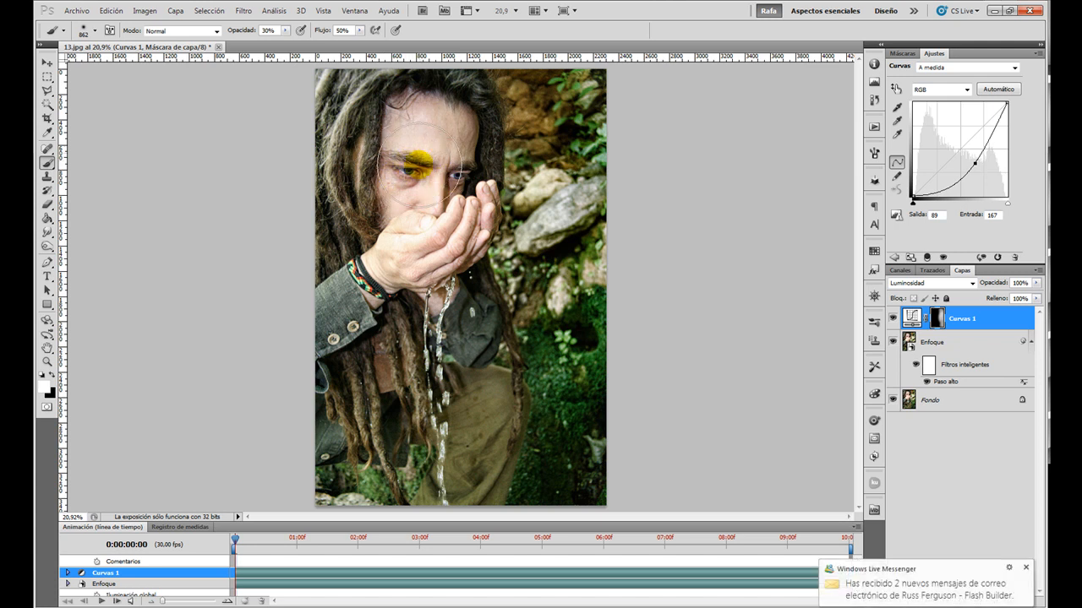
{"action": "left_click", "coordinate": [1024, 569]}
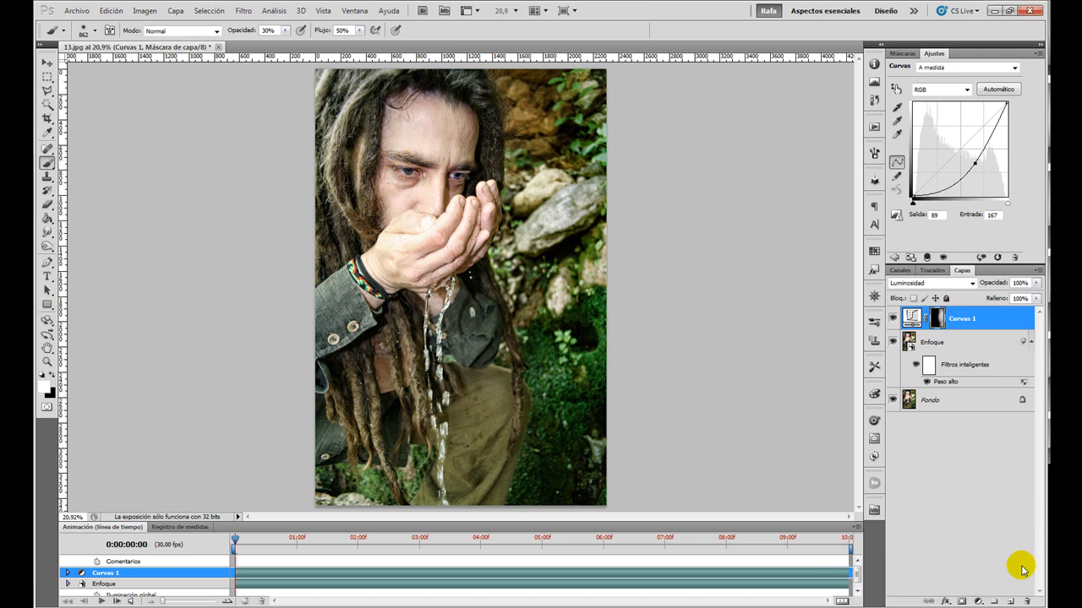
Add a Curves adjustment layer named Aclarar, with blending mode Multiplicar and 40% opacity.
{"action": "left_click", "coordinate": [977, 602]}
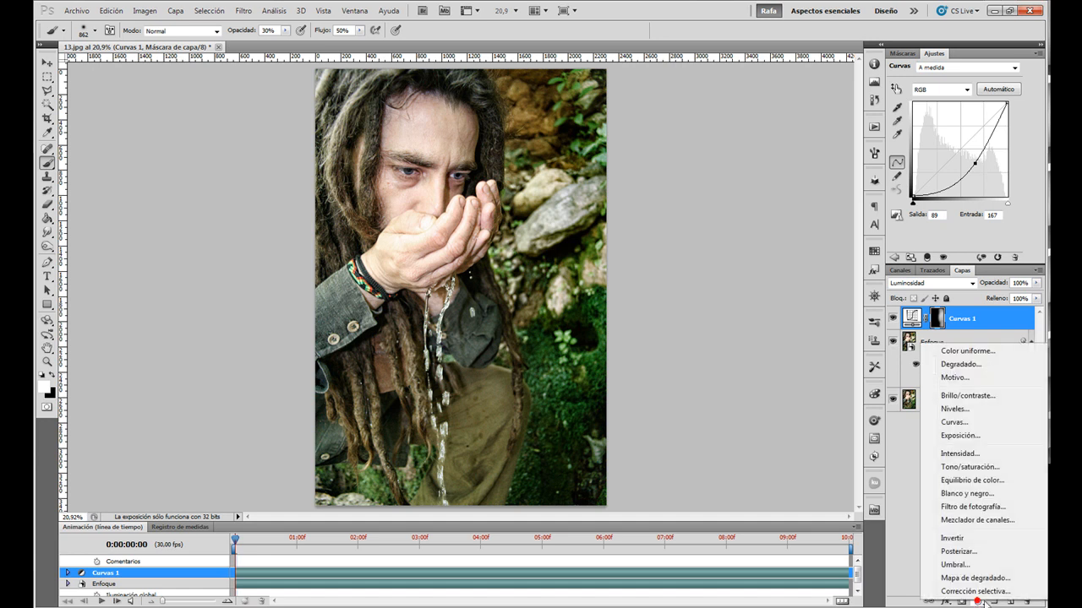
{"action": "left_click", "coordinate": [972, 421]}
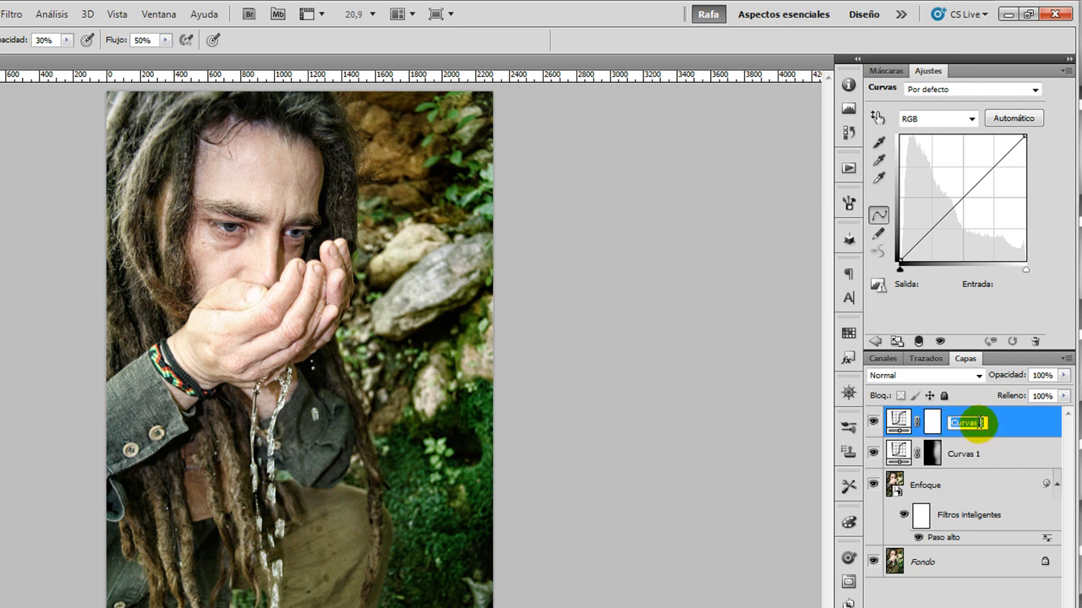
{"action": "type", "text": "Aclarar"}
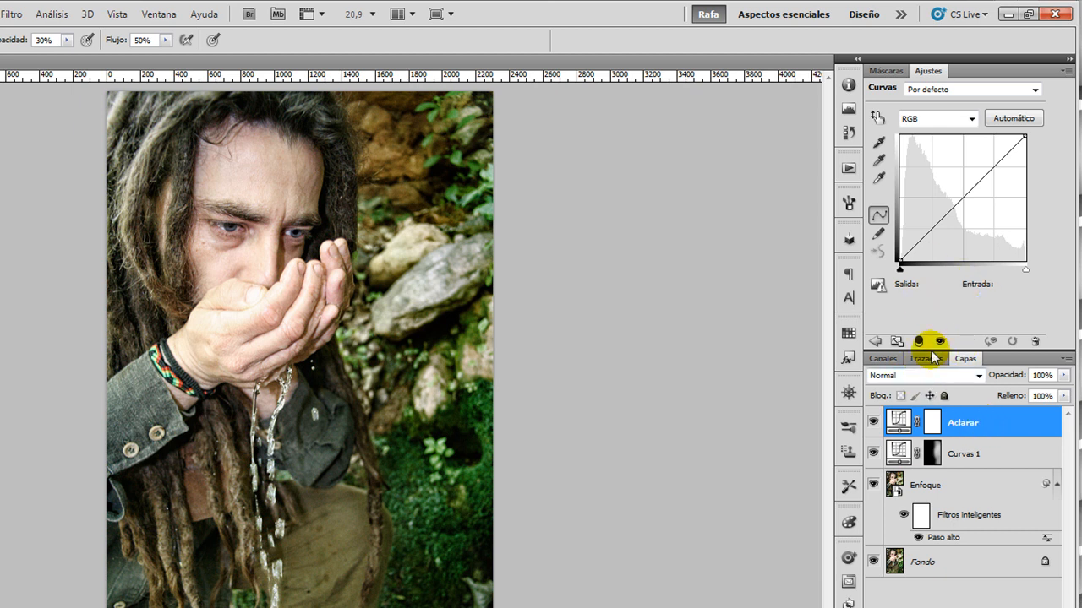
{"action": "left_click", "coordinate": [901, 376]}
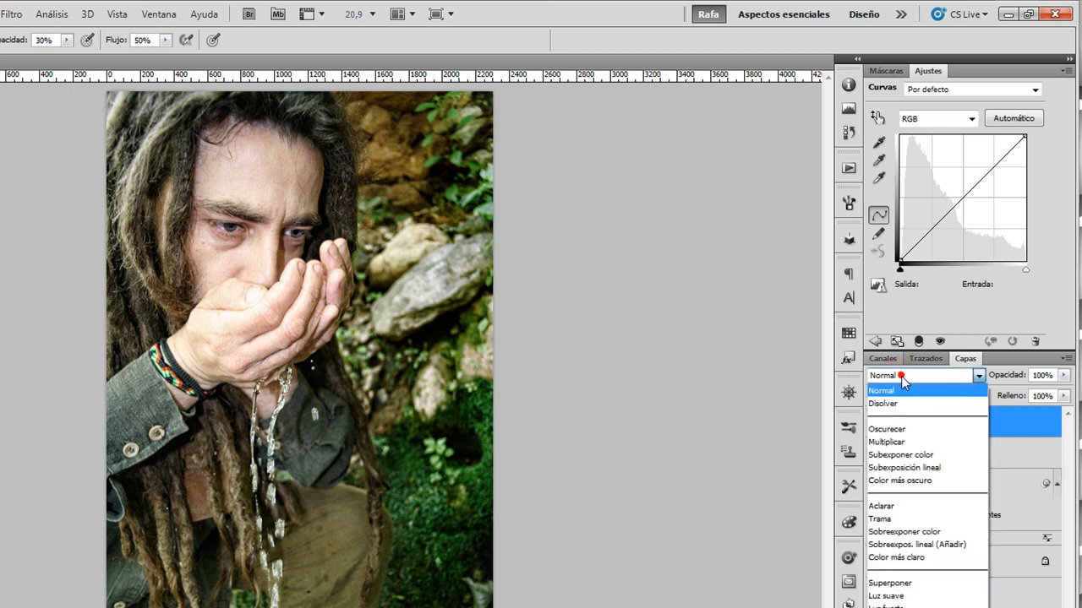
{"action": "left_click", "coordinate": [923, 442]}
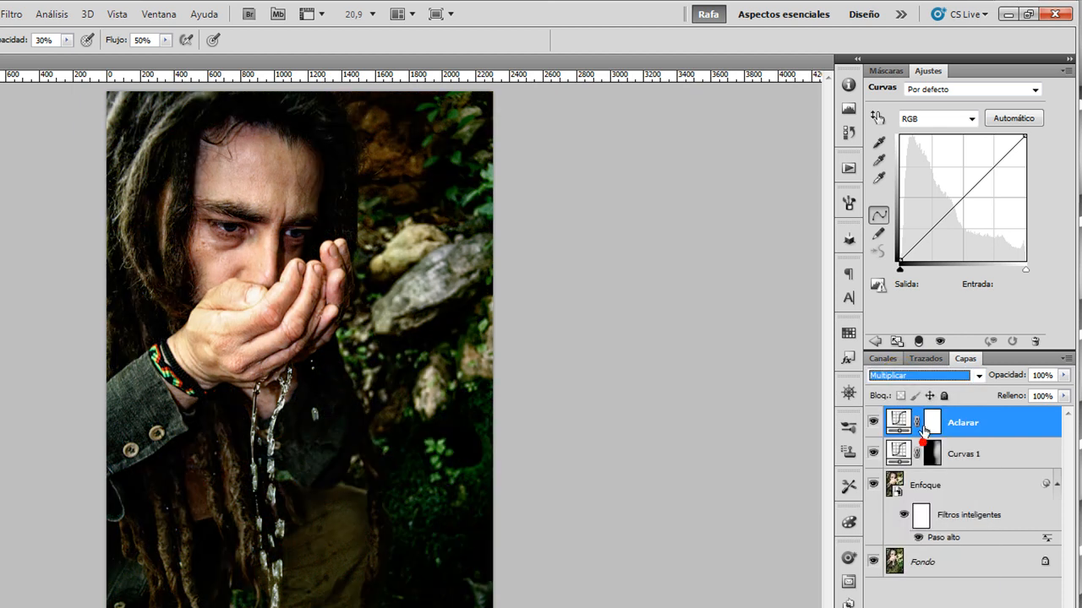
{"action": "left_click", "coordinate": [1053, 375]}
{"action": "type", "text": "40"}
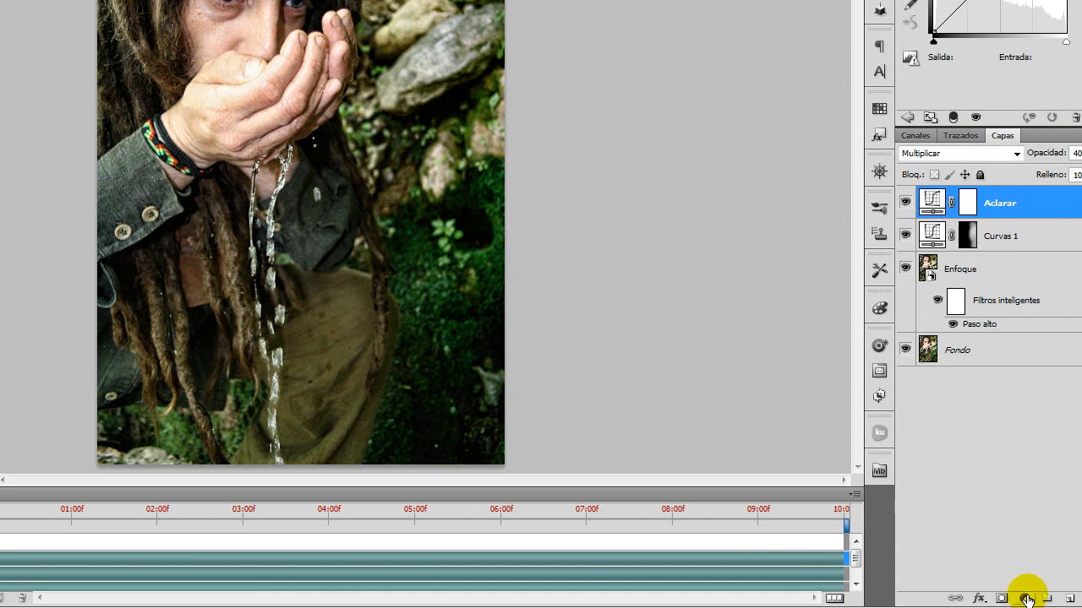
Add another Curves adjustment layer named Oscurecer, with blending mode Trama and 40% opacity.
{"action": "left_click", "coordinate": [1026, 599]}
{"action": "left_click", "coordinate": [989, 346]}
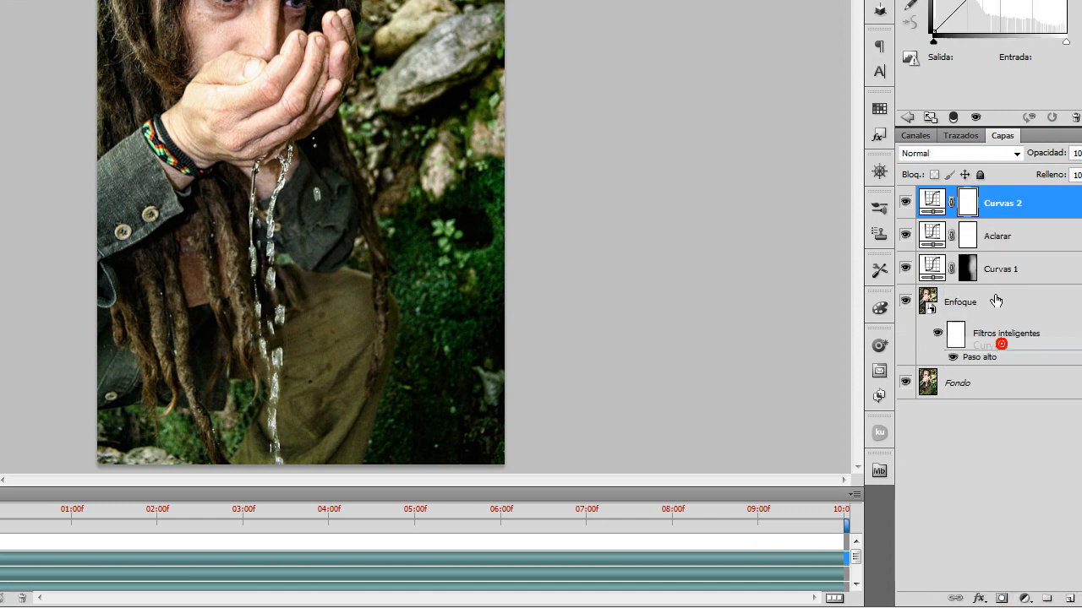
{"action": "double_click", "coordinate": [1008, 203]}
{"action": "type", "text": "Oscurecer"}
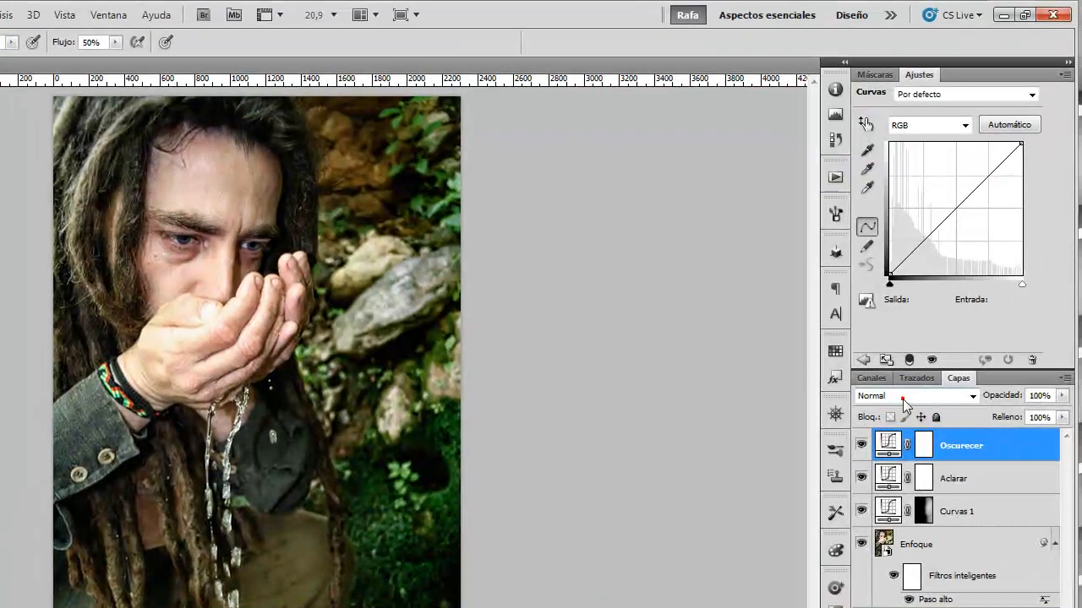
{"action": "left_click", "coordinate": [946, 155]}
{"action": "left_click", "coordinate": [893, 547]}
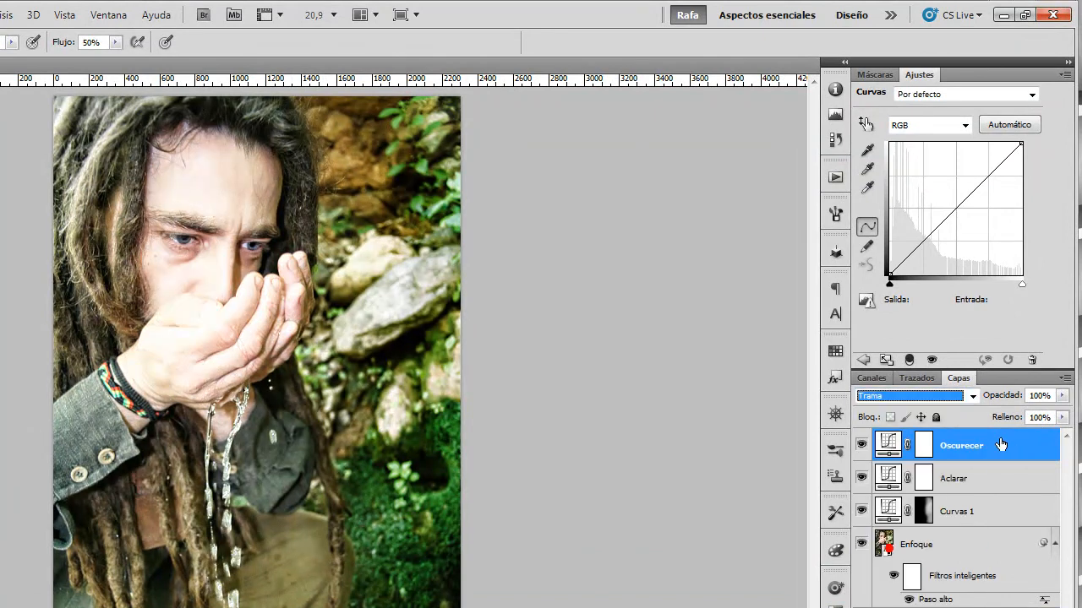
{"action": "left_click", "coordinate": [1018, 396]}
{"action": "type", "text": "40"}
{"action": "key", "text": "Return"}
Paint black on the Aclarar mask over the shadowed hair beside the forehead and eye, using a soft 180 px brush at 30% opacity.
{"action": "mouse_move", "coordinate": [862, 470]}
{"action": "left_mouse_down"}
{"action": "mouse_move", "coordinate": [860, 454]}
{"action": "mouse_move", "coordinate": [862, 475]}
{"action": "left_mouse_up"}
{"action": "left_click", "coordinate": [927, 482]}
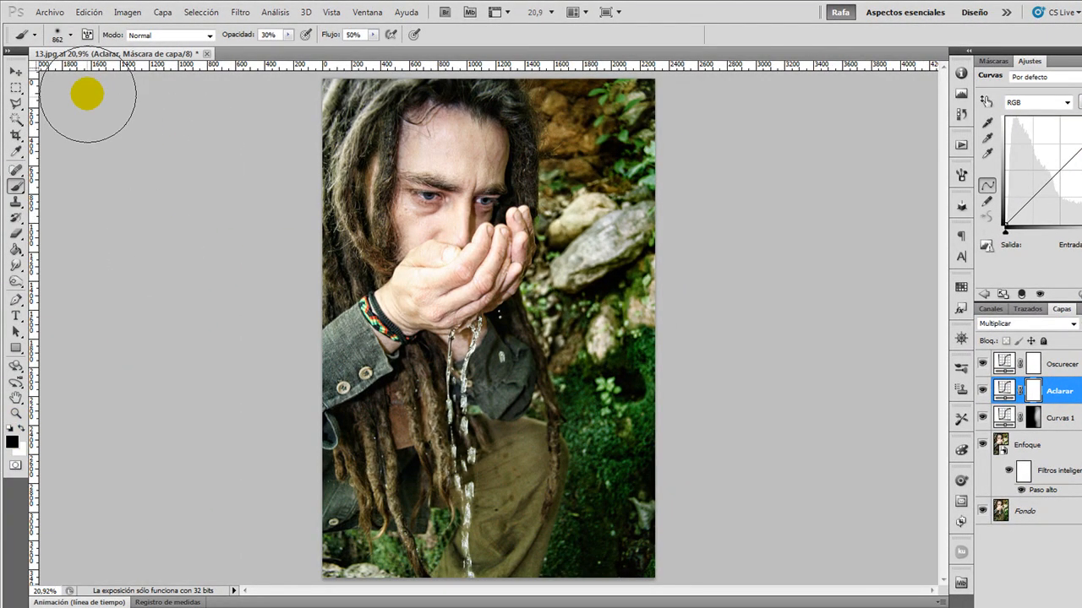
{"action": "left_click", "coordinate": [71, 35]}
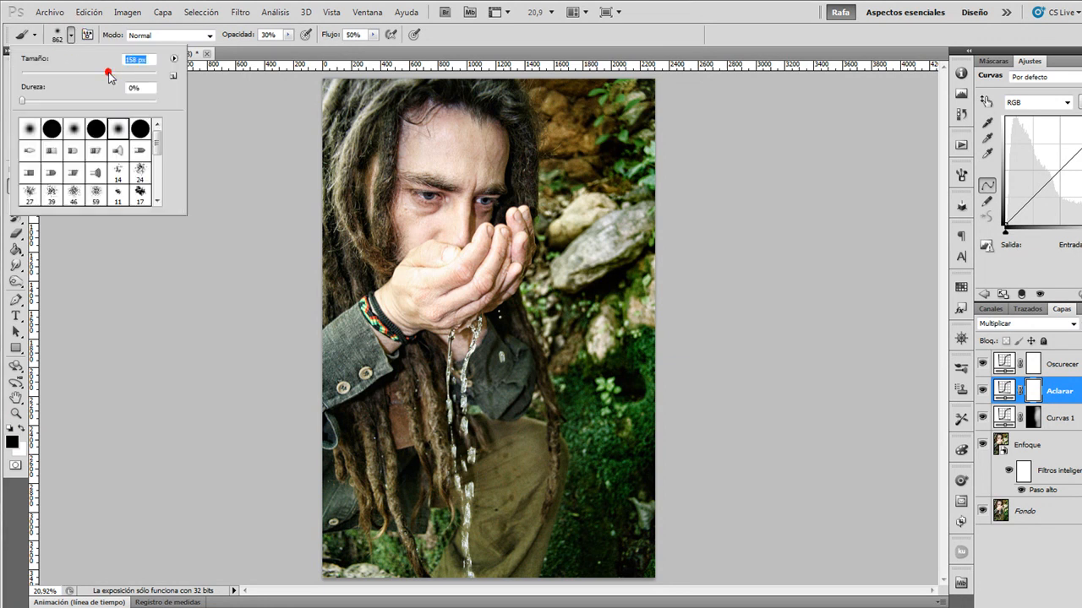
{"action": "left_click_drag", "start_coordinate": [115, 74], "coordinate": [116, 73]}
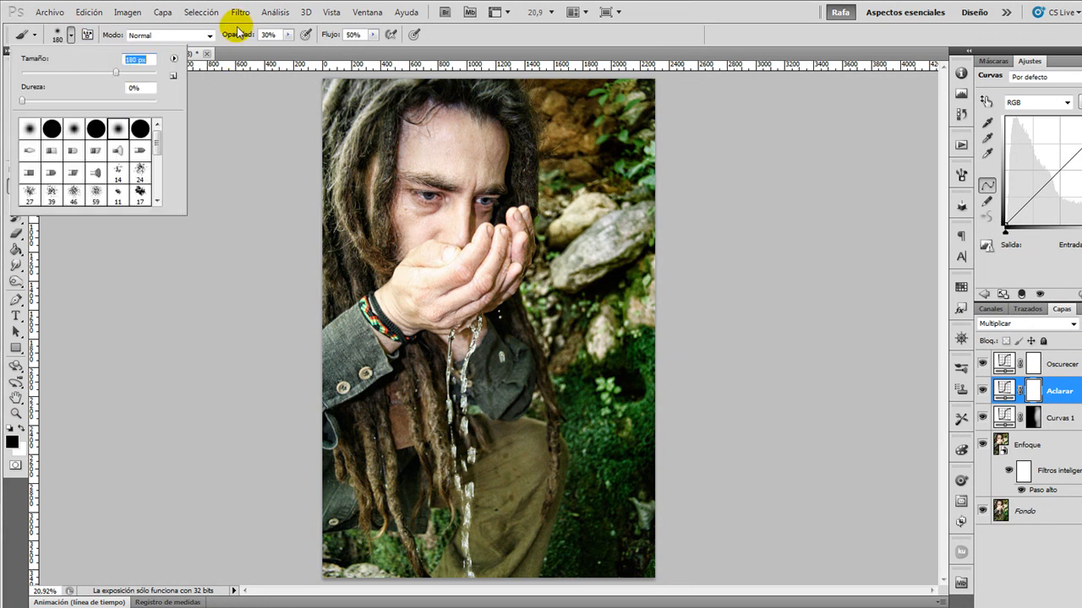
{"action": "left_click", "coordinate": [15, 413]}
{"action": "left_click_drag", "start_coordinate": [437, 125], "coordinate": [425, 111]}
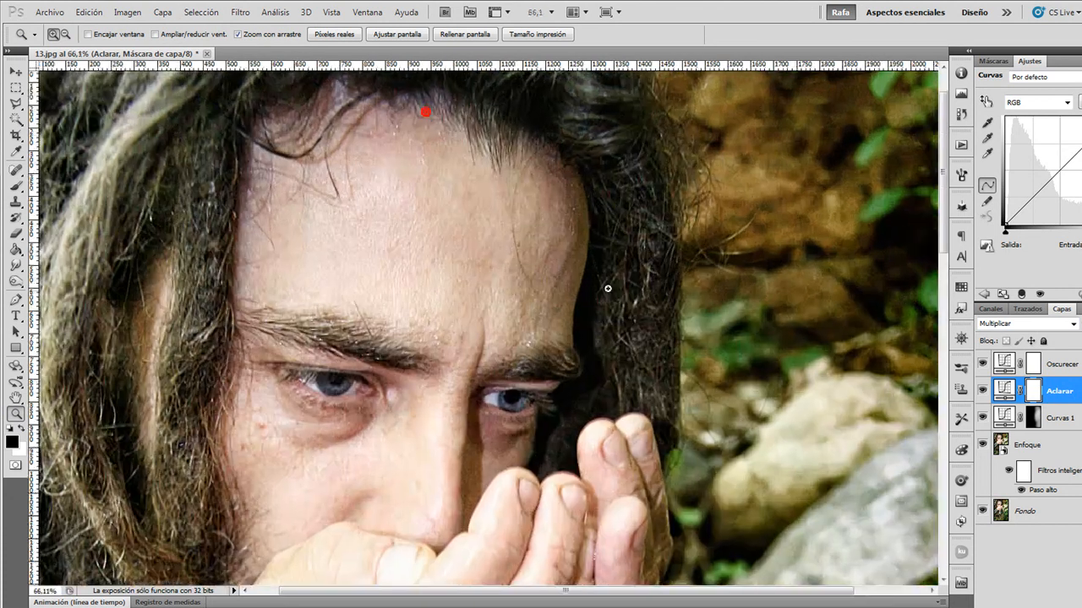
{"action": "left_click", "coordinate": [15, 185]}
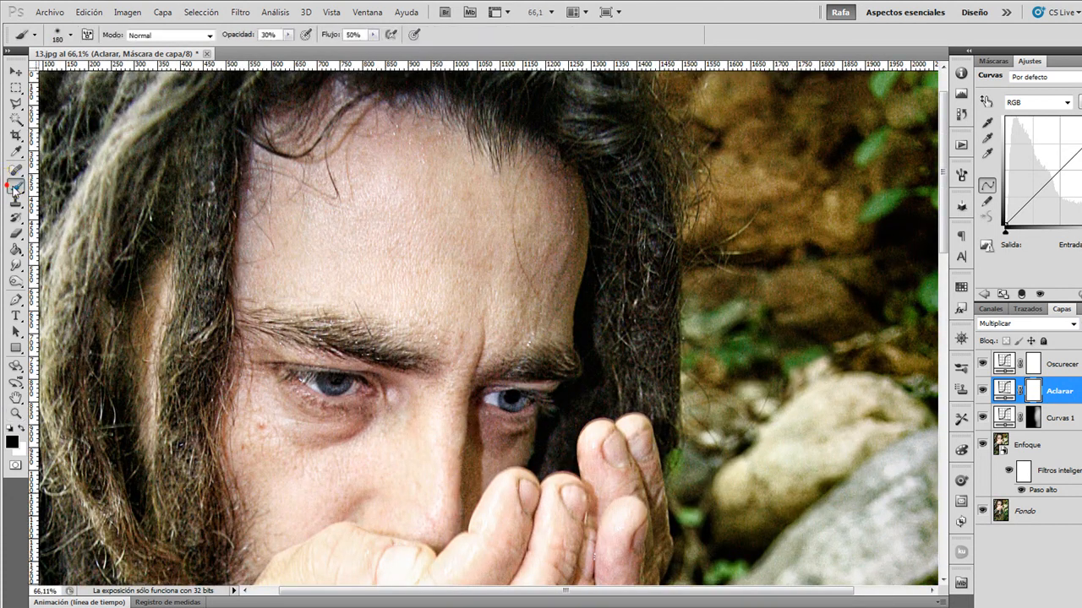
{"action": "mouse_move", "coordinate": [602, 177]}
{"action": "left_mouse_down"}
{"action": "mouse_move", "coordinate": [628, 252]}
{"action": "mouse_move", "coordinate": [603, 273]}
{"action": "left_mouse_up"}
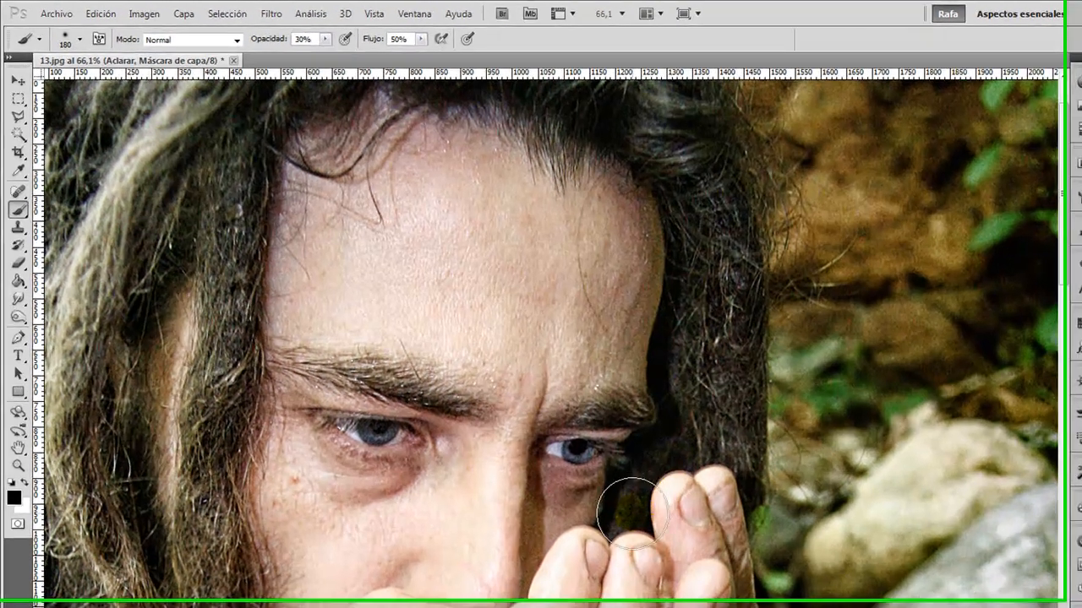
{"action": "left_click_drag", "start_coordinate": [557, 452], "coordinate": [615, 346]}
{"action": "left_click_drag", "start_coordinate": [708, 399], "coordinate": [714, 235]}
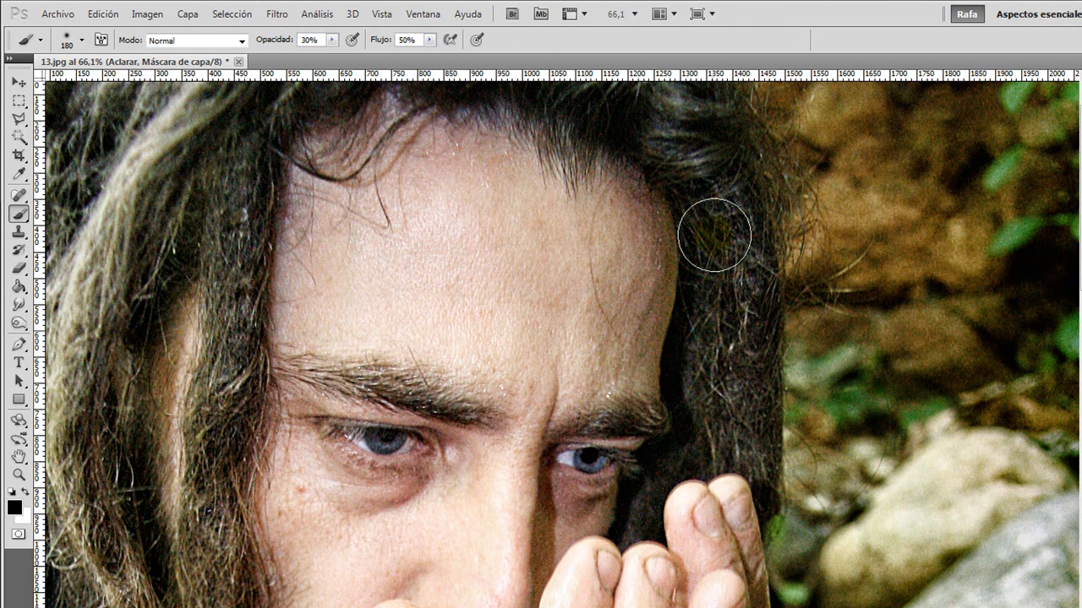
{"action": "mouse_move", "coordinate": [685, 179]}
{"action": "left_mouse_down"}
{"action": "mouse_move", "coordinate": [720, 349]}
{"action": "mouse_move", "coordinate": [727, 326]}
{"action": "mouse_move", "coordinate": [710, 244]}
{"action": "mouse_move", "coordinate": [714, 374]}
{"action": "mouse_move", "coordinate": [703, 412]}
{"action": "mouse_move", "coordinate": [656, 456]}
{"action": "mouse_move", "coordinate": [629, 540]}
{"action": "mouse_move", "coordinate": [724, 359]}
{"action": "mouse_move", "coordinate": [737, 409]}
{"action": "mouse_move", "coordinate": [747, 400]}
{"action": "mouse_move", "coordinate": [723, 280]}
{"action": "left_mouse_up"}
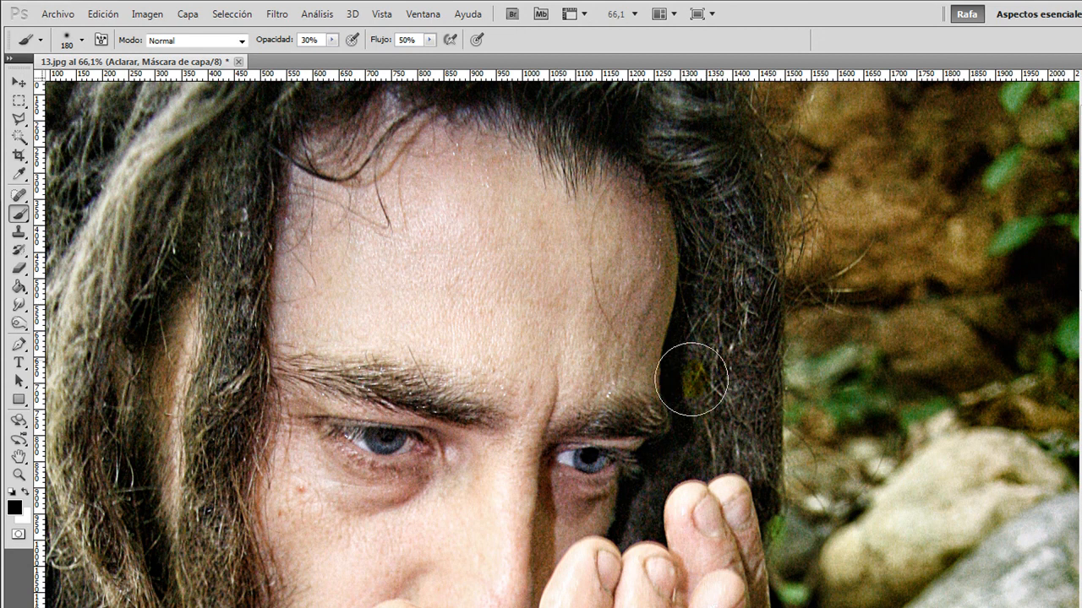
Extend the black painting on the Aclarar mask along the dark hairline above the forehead and down to the fingertips.
{"action": "scroll", "coordinate": [705, 259], "scroll_direction": "up", "scroll_amount": 2}
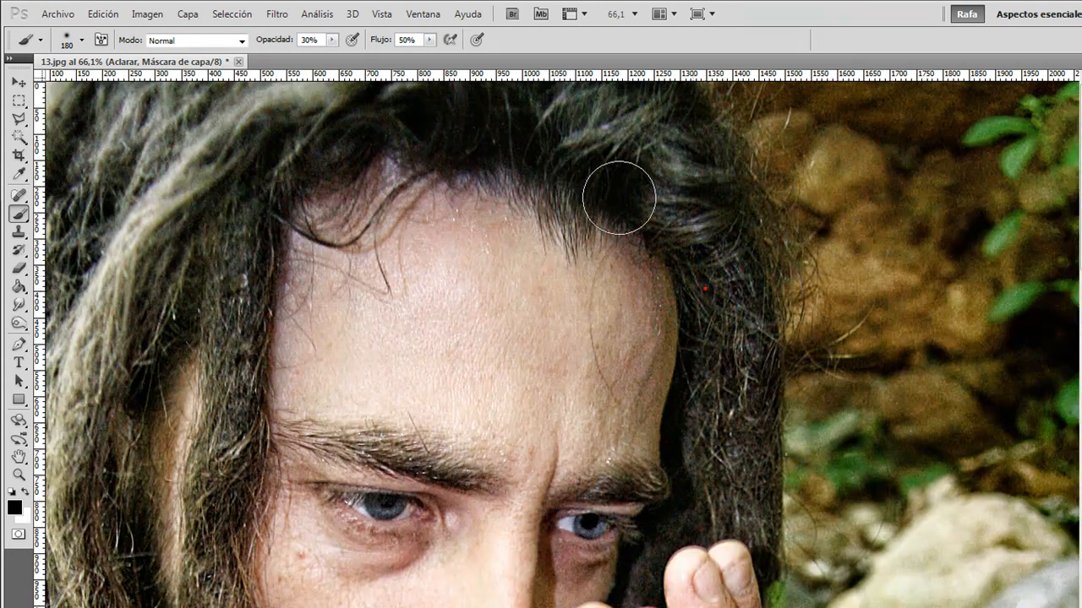
{"action": "left_click_drag", "start_coordinate": [542, 149], "coordinate": [563, 173]}
{"action": "mouse_move", "coordinate": [657, 266]}
{"action": "left_mouse_down"}
{"action": "mouse_move", "coordinate": [640, 143]}
{"action": "mouse_move", "coordinate": [682, 142]}
{"action": "left_mouse_up"}
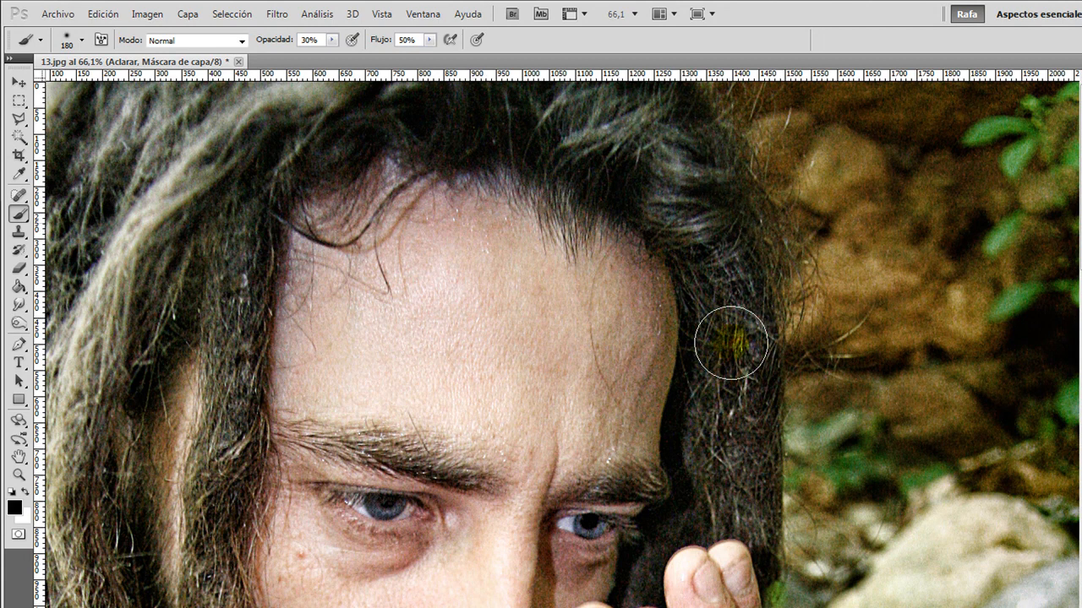
{"action": "mouse_move", "coordinate": [736, 428]}
{"action": "left_mouse_down"}
{"action": "mouse_move", "coordinate": [706, 487]}
{"action": "mouse_move", "coordinate": [685, 427]}
{"action": "mouse_move", "coordinate": [691, 505]}
{"action": "mouse_move", "coordinate": [659, 528]}
{"action": "left_mouse_up"}
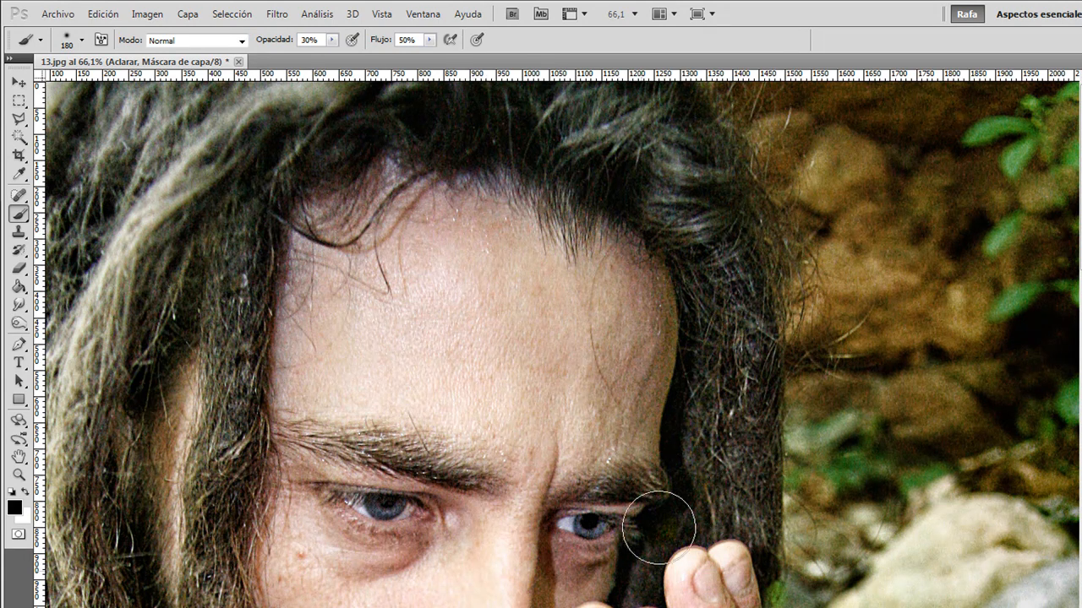
Paint black on the Aclarar mask over the dark gaps between the dreadlocks below the sleeve.
{"action": "scroll", "coordinate": [703, 299], "scroll_direction": "down", "scroll_amount": 15}
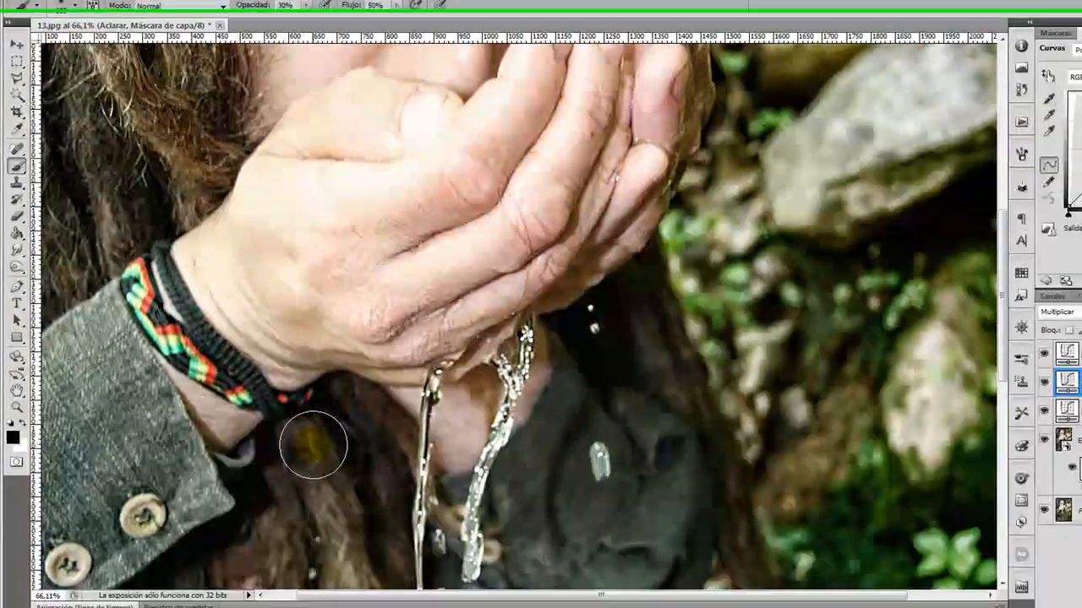
{"action": "scroll", "coordinate": [313, 445], "scroll_direction": "down", "scroll_amount": 5}
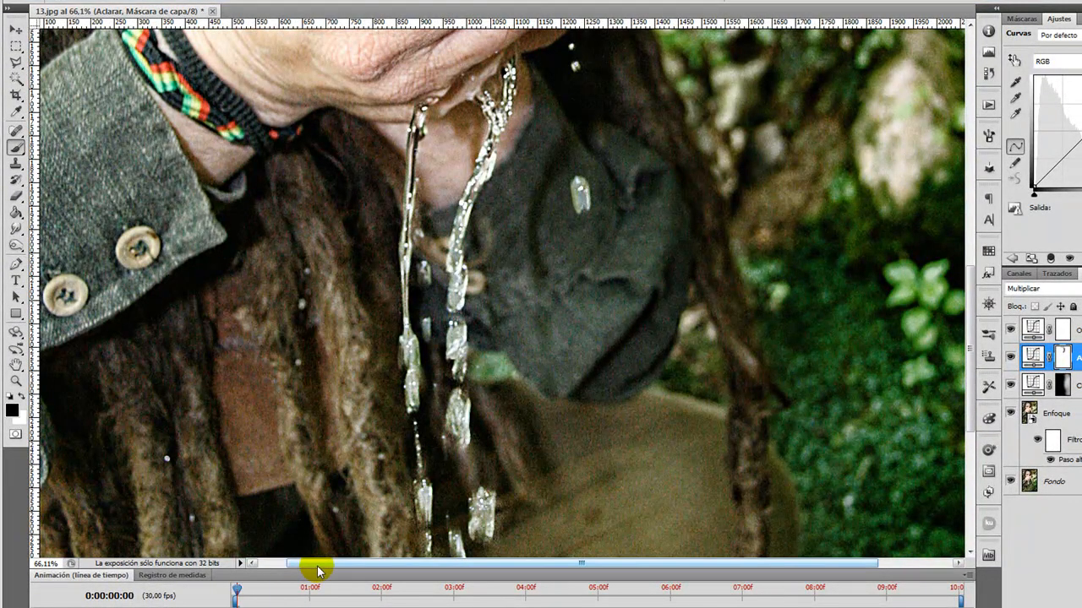
{"action": "left_click_drag", "start_coordinate": [313, 564], "coordinate": [275, 564]}
{"action": "mouse_move", "coordinate": [134, 397]}
{"action": "left_mouse_down"}
{"action": "mouse_move", "coordinate": [99, 401]}
{"action": "mouse_move", "coordinate": [131, 374]}
{"action": "mouse_move", "coordinate": [128, 414]}
{"action": "mouse_move", "coordinate": [111, 435]}
{"action": "mouse_move", "coordinate": [93, 412]}
{"action": "mouse_move", "coordinate": [130, 372]}
{"action": "mouse_move", "coordinate": [147, 382]}
{"action": "mouse_move", "coordinate": [111, 433]}
{"action": "mouse_move", "coordinate": [108, 463]}
{"action": "left_mouse_up"}
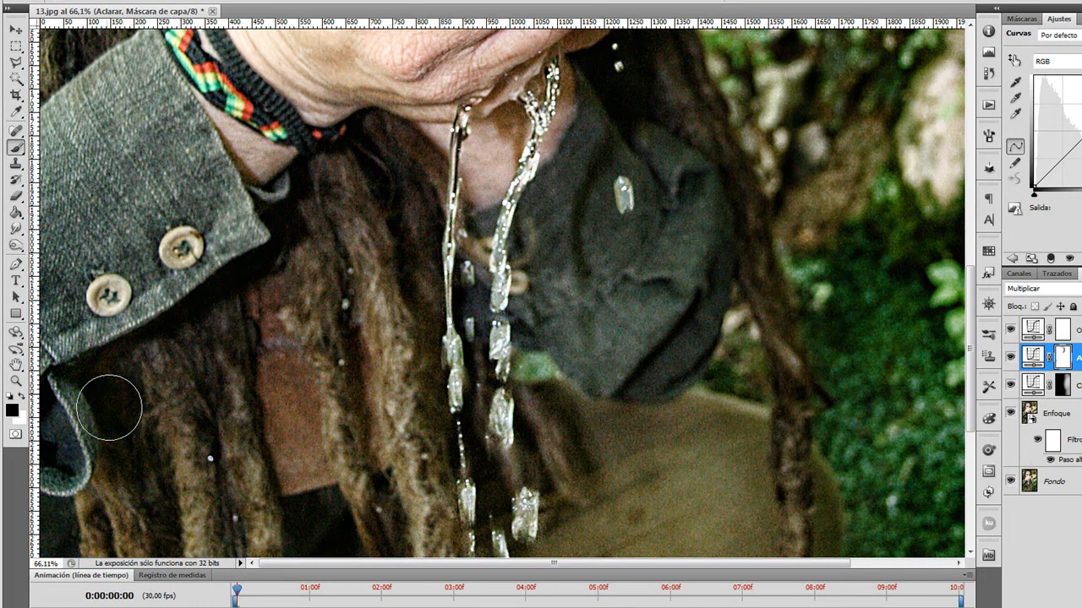
{"action": "scroll", "coordinate": [363, 355], "scroll_direction": "down", "scroll_amount": 10}
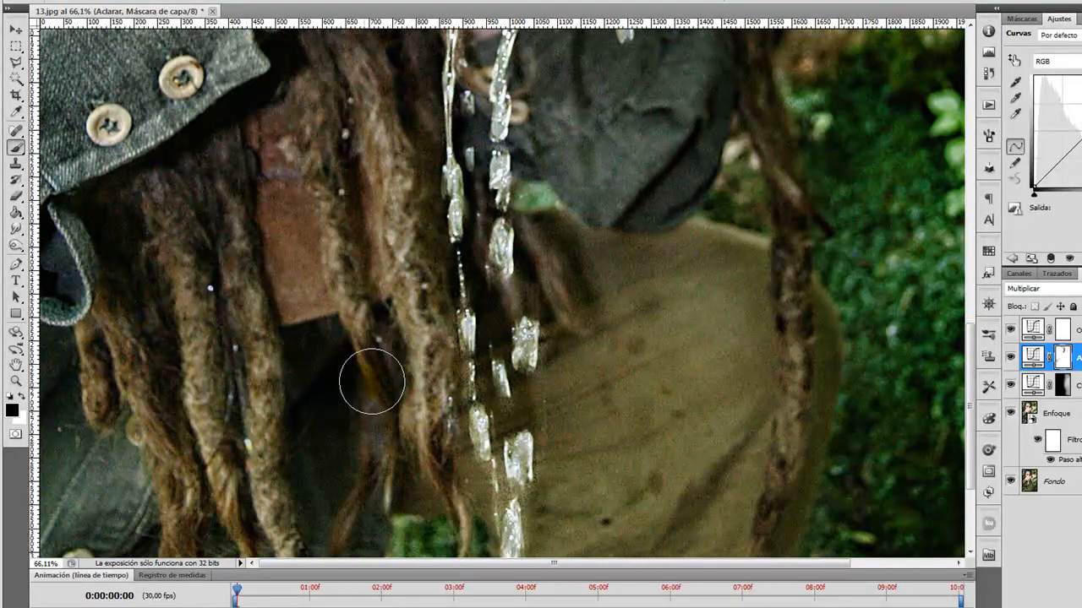
{"action": "mouse_move", "coordinate": [339, 341]}
{"action": "left_mouse_down"}
{"action": "mouse_move", "coordinate": [322, 448]}
{"action": "mouse_move", "coordinate": [339, 364]}
{"action": "mouse_move", "coordinate": [325, 404]}
{"action": "left_mouse_up"}
Raise the brush opacity to 62% and repaint the Aclarar mask over the dark hair beside the face.
{"action": "scroll", "coordinate": [489, 387], "scroll_direction": "up", "scroll_amount": 15}
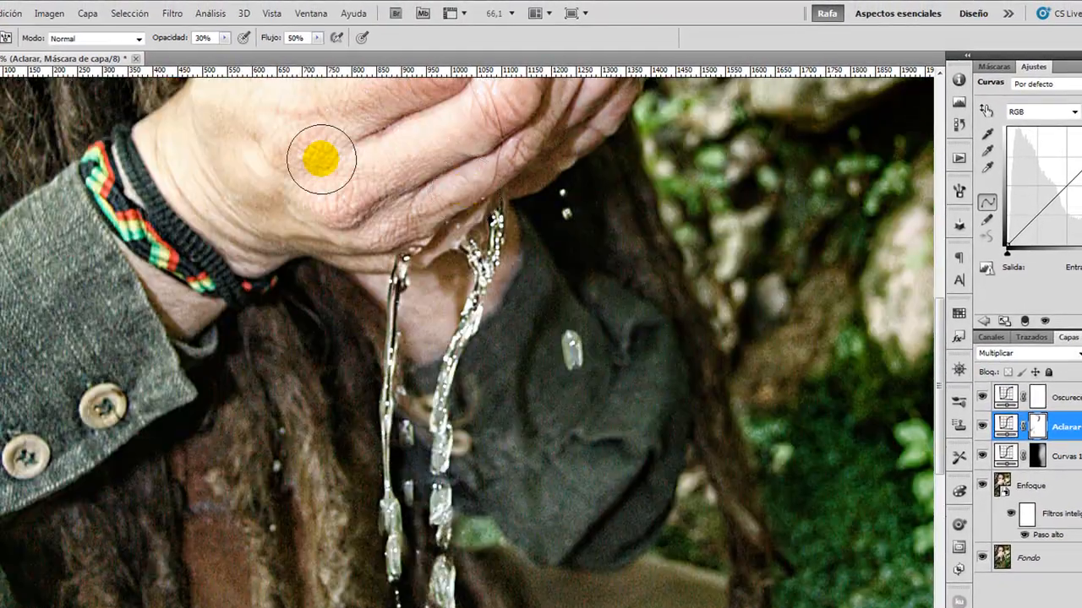
{"action": "scroll", "coordinate": [575, 215], "scroll_direction": "up", "scroll_amount": 3}
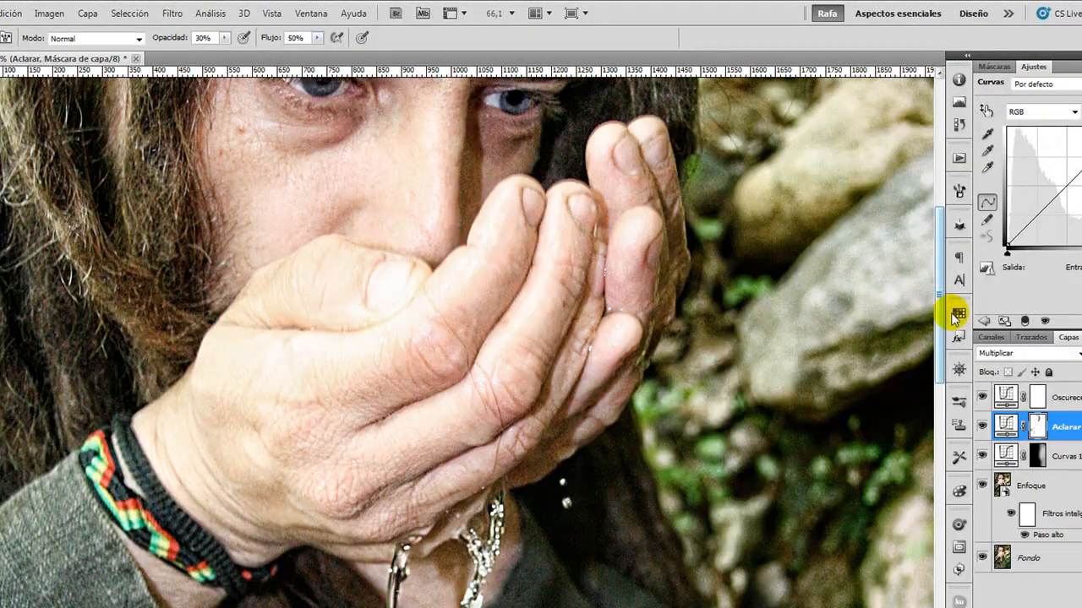
{"action": "left_click_drag", "start_coordinate": [938, 313], "coordinate": [929, 221]}
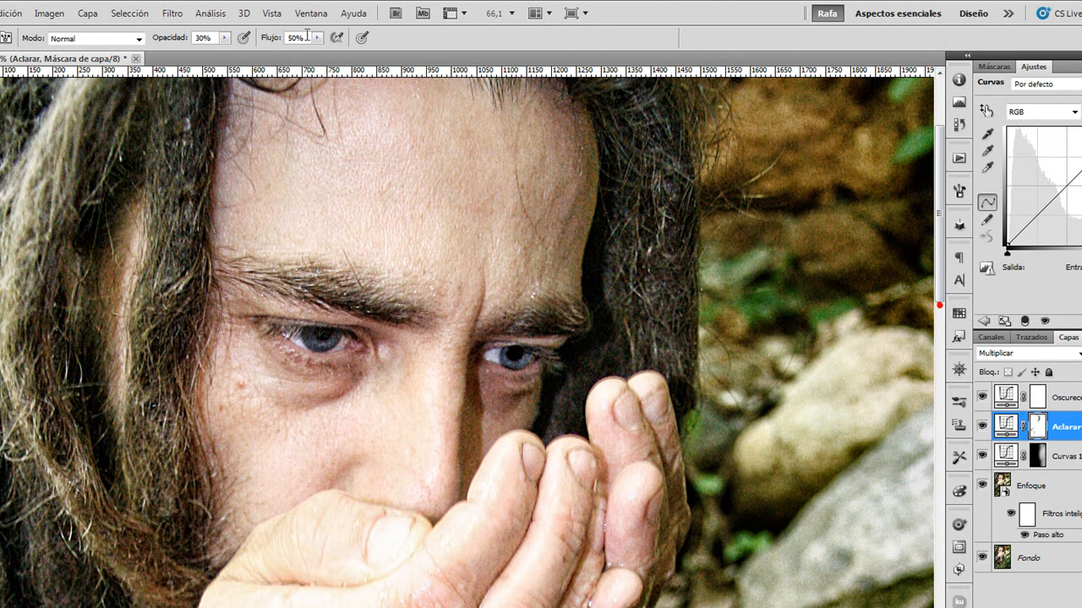
{"action": "left_click_drag", "start_coordinate": [224, 38], "coordinate": [251, 54]}
{"action": "left_click", "coordinate": [610, 130]}
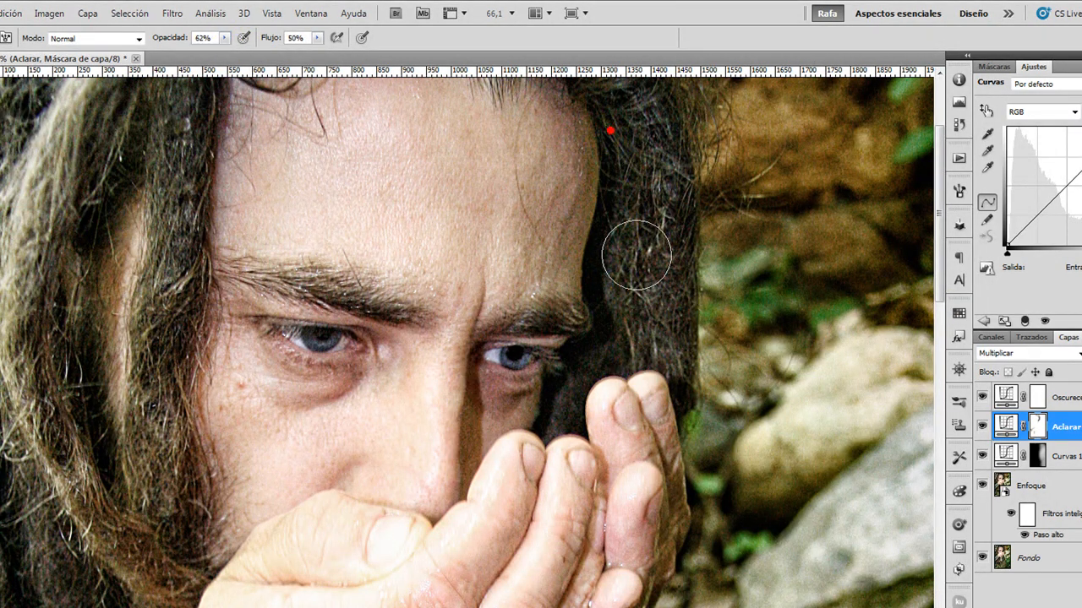
{"action": "mouse_move", "coordinate": [629, 226]}
{"action": "left_mouse_down"}
{"action": "mouse_move", "coordinate": [621, 339]}
{"action": "mouse_move", "coordinate": [622, 279]}
{"action": "mouse_move", "coordinate": [618, 303]}
{"action": "left_mouse_up"}
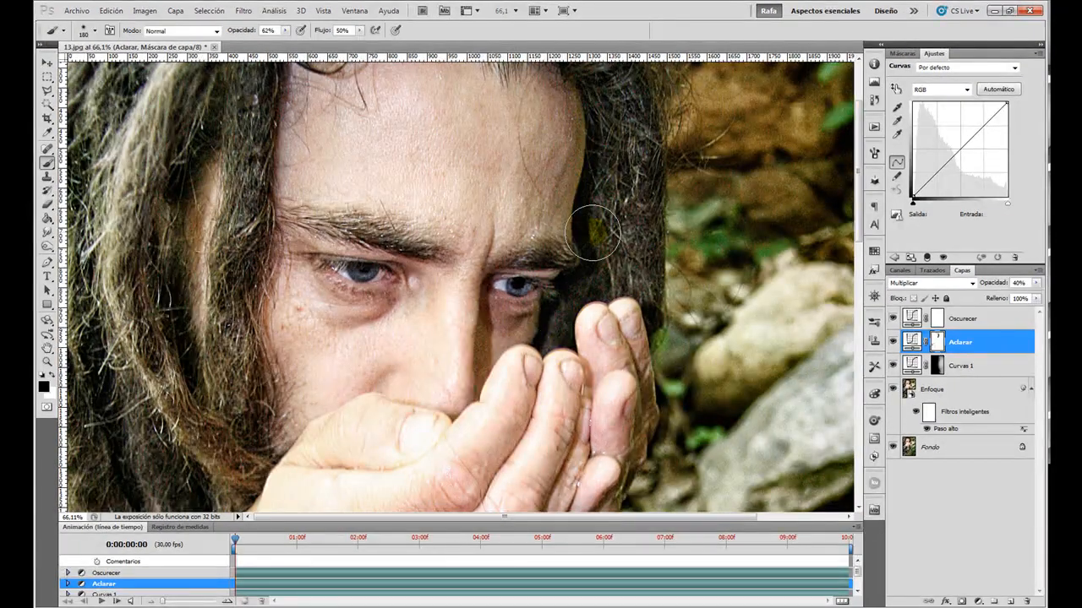
Paint black on the Oscurecer mask over the bright skin of the cupped hands at 62% brush opacity.
{"action": "left_click", "coordinate": [938, 320]}
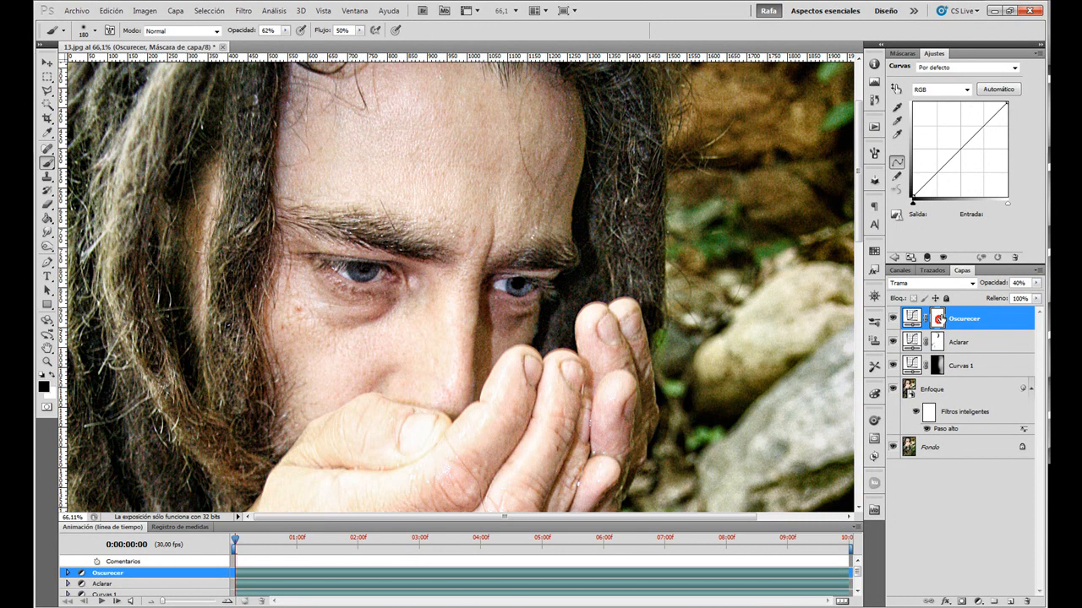
{"action": "scroll", "coordinate": [414, 423], "scroll_direction": "down", "scroll_amount": 2}
{"action": "scroll", "coordinate": [429, 415], "scroll_direction": "down", "scroll_amount": 3}
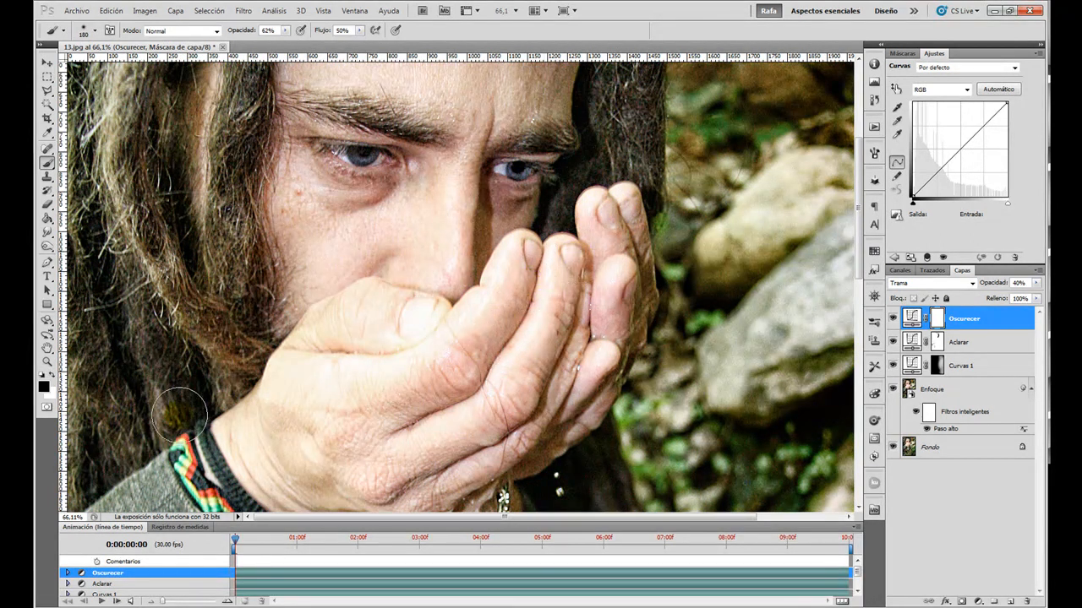
{"action": "mouse_move", "coordinate": [419, 354]}
{"action": "left_mouse_down"}
{"action": "mouse_move", "coordinate": [372, 383]}
{"action": "mouse_move", "coordinate": [356, 377]}
{"action": "mouse_move", "coordinate": [425, 363]}
{"action": "mouse_move", "coordinate": [502, 265]}
{"action": "mouse_move", "coordinate": [530, 311]}
{"action": "mouse_move", "coordinate": [522, 333]}
{"action": "mouse_move", "coordinate": [588, 232]}
{"action": "left_mouse_up"}
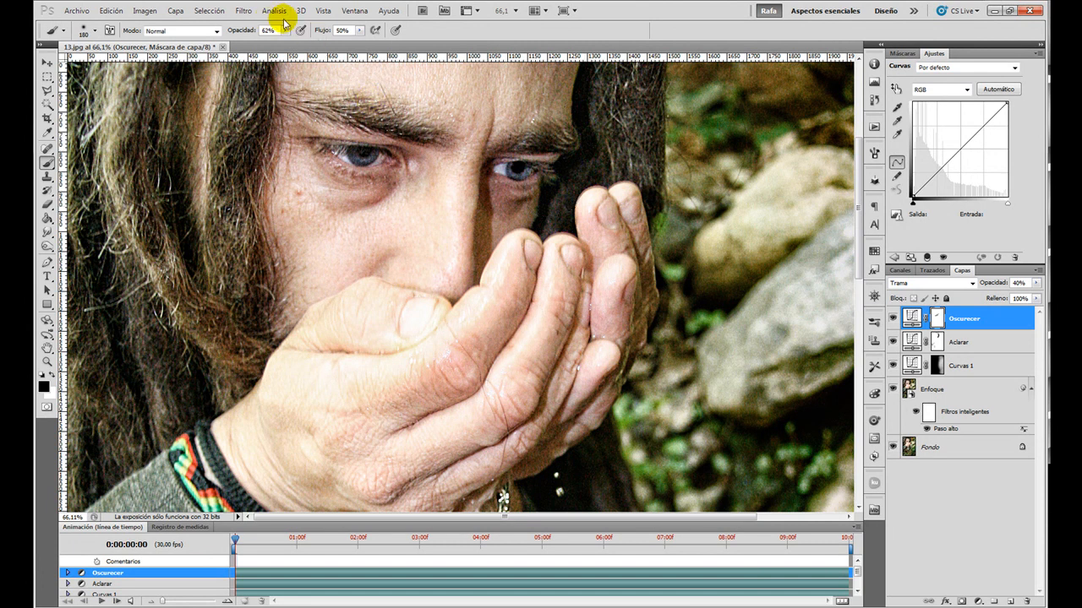
Lower the brush opacity to 36% and paint black on the Oscurecer mask over the fingers, knuckles and nose.
{"action": "left_click", "coordinate": [494, 327]}
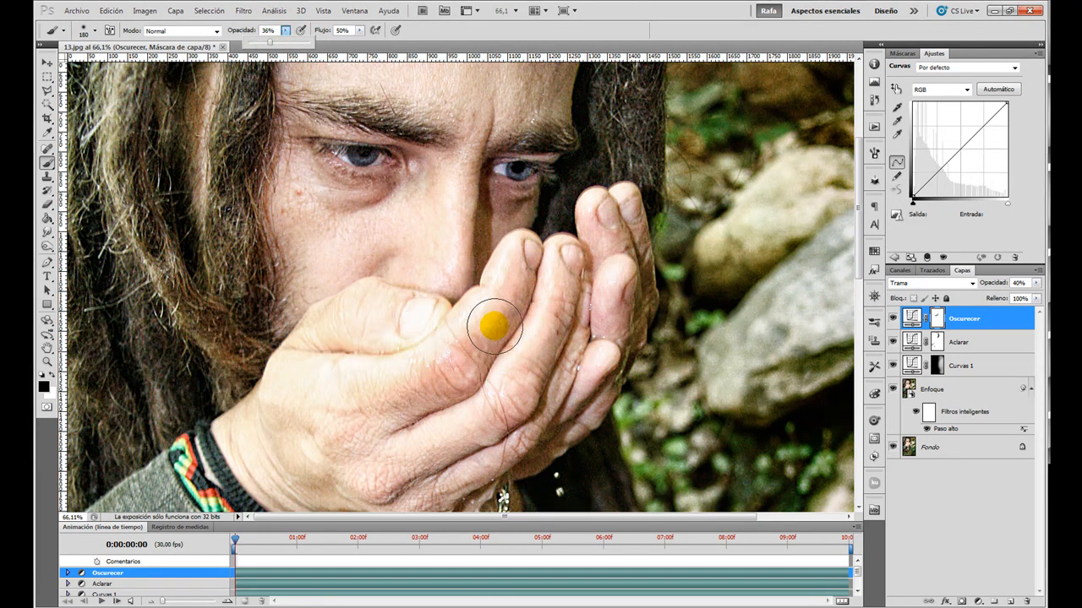
{"action": "mouse_move", "coordinate": [498, 327]}
{"action": "left_mouse_down"}
{"action": "mouse_move", "coordinate": [507, 333]}
{"action": "mouse_move", "coordinate": [447, 300]}
{"action": "mouse_move", "coordinate": [452, 269]}
{"action": "left_mouse_up"}
{"action": "mouse_move", "coordinate": [456, 197]}
{"action": "left_mouse_down"}
{"action": "mouse_move", "coordinate": [442, 273]}
{"action": "mouse_move", "coordinate": [440, 230]}
{"action": "mouse_move", "coordinate": [423, 230]}
{"action": "left_mouse_up"}
{"action": "left_click", "coordinate": [435, 374]}
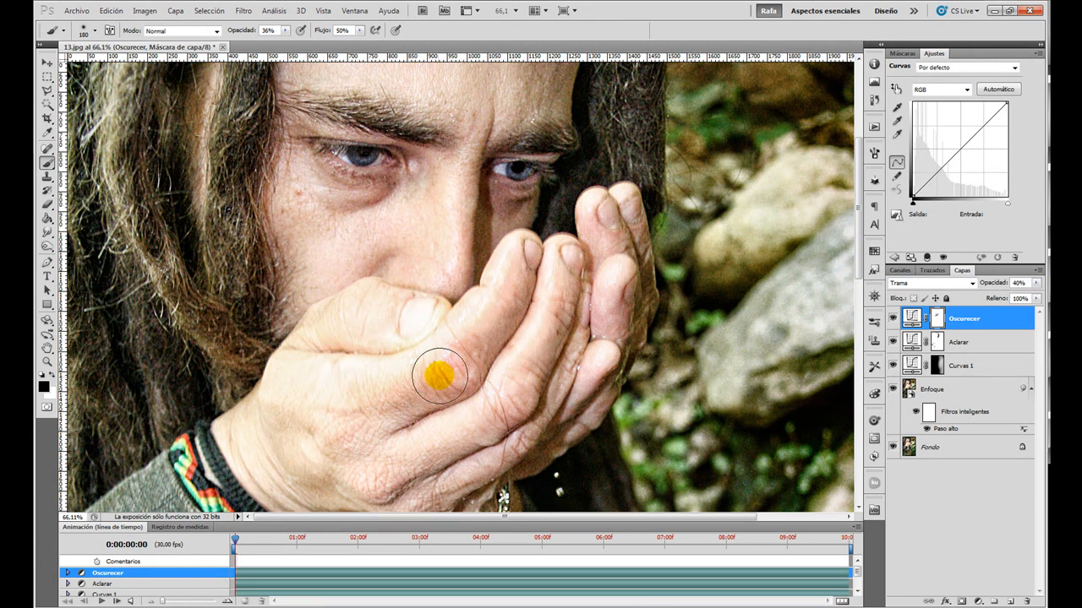
{"action": "mouse_move", "coordinate": [488, 302]}
{"action": "left_mouse_down"}
{"action": "mouse_move", "coordinate": [542, 271]}
{"action": "mouse_move", "coordinate": [537, 343]}
{"action": "mouse_move", "coordinate": [576, 257]}
{"action": "mouse_move", "coordinate": [603, 251]}
{"action": "mouse_move", "coordinate": [607, 218]}
{"action": "mouse_move", "coordinate": [575, 249]}
{"action": "left_mouse_up"}
{"action": "scroll", "coordinate": [541, 245], "scroll_direction": "up", "scroll_amount": 5}
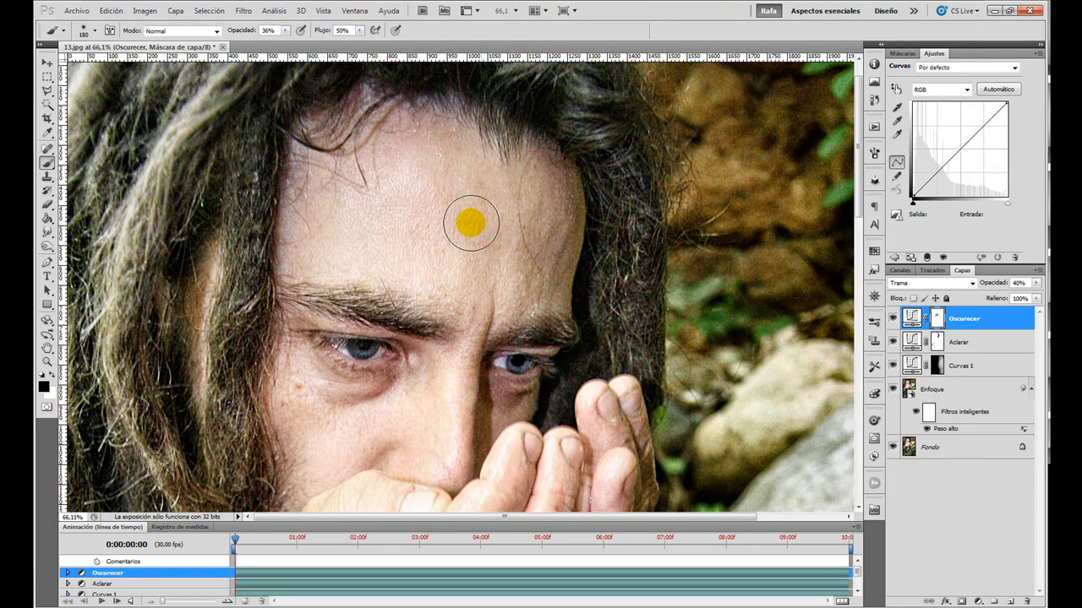
Paint black on the Oscurecer mask over the forehead at 36% brush opacity.
{"action": "left_click_drag", "start_coordinate": [383, 142], "coordinate": [381, 140]}
{"action": "mouse_move", "coordinate": [353, 199]}
{"action": "left_mouse_down"}
{"action": "mouse_move", "coordinate": [440, 199]}
{"action": "mouse_move", "coordinate": [365, 252]}
{"action": "mouse_move", "coordinate": [489, 170]}
{"action": "mouse_move", "coordinate": [396, 255]}
{"action": "mouse_move", "coordinate": [417, 275]}
{"action": "mouse_move", "coordinate": [486, 288]}
{"action": "mouse_move", "coordinate": [542, 250]}
{"action": "mouse_move", "coordinate": [512, 212]}
{"action": "mouse_move", "coordinate": [526, 182]}
{"action": "left_mouse_up"}
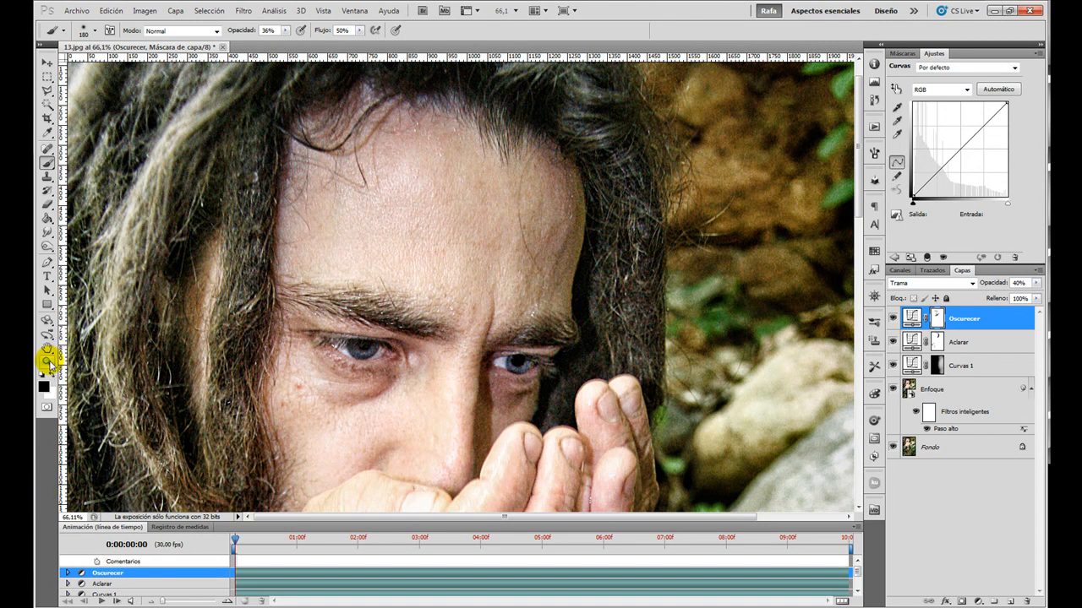
Compare the whole photo with the Oscurecer, Aclarar and Curvas 1 layers hidden and shown.
{"action": "left_click", "coordinate": [48, 362]}
{"action": "left_click", "coordinate": [373, 32]}
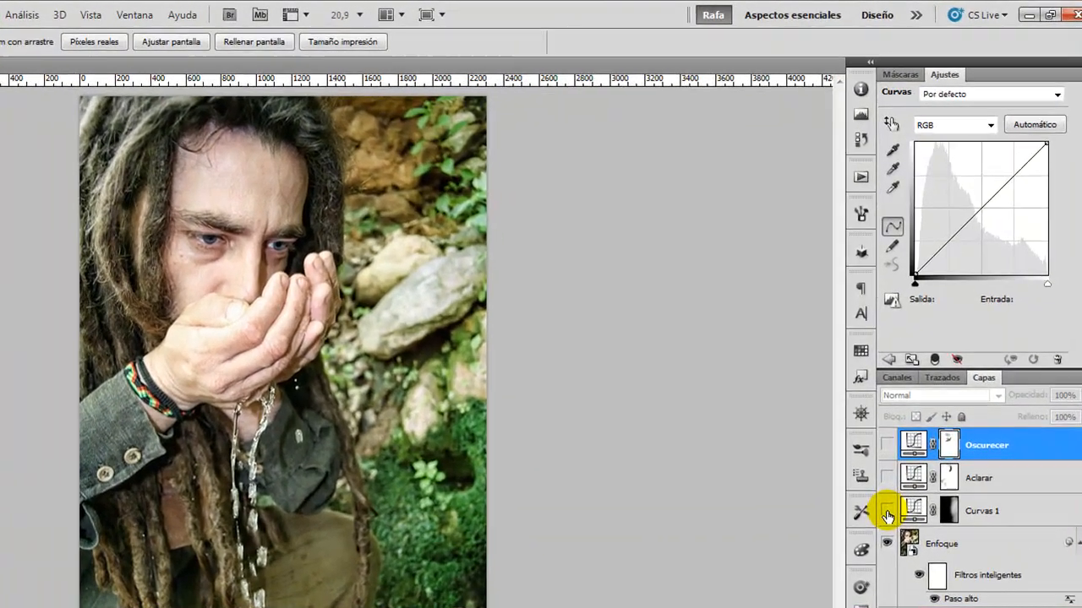
{"action": "left_click_drag", "start_coordinate": [894, 365], "coordinate": [892, 321]}
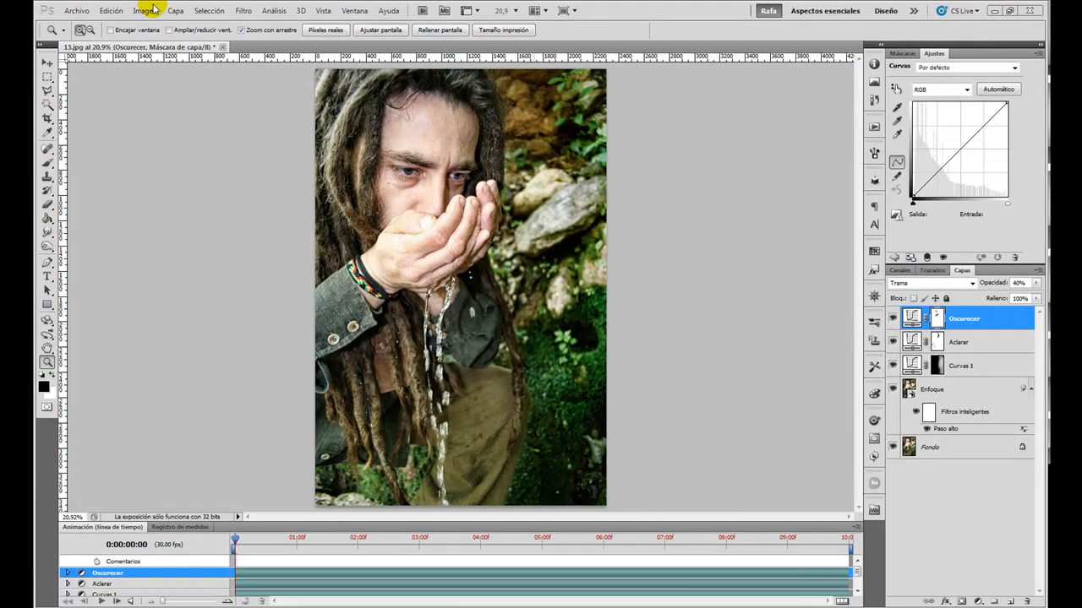
Create a new layer in Luz suave mode filled with the neutral 50% gray.
{"action": "left_click", "coordinate": [90, 14]}
{"action": "mouse_move", "coordinate": [186, 24]}
{"action": "left_click", "coordinate": [338, 26]}
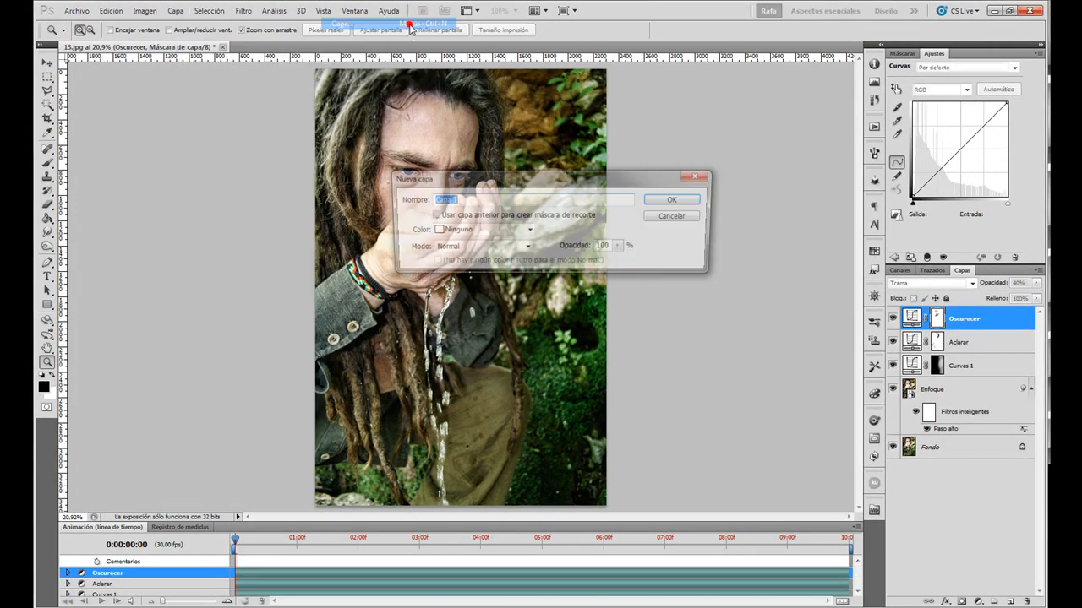
{"action": "left_click", "coordinate": [439, 247]}
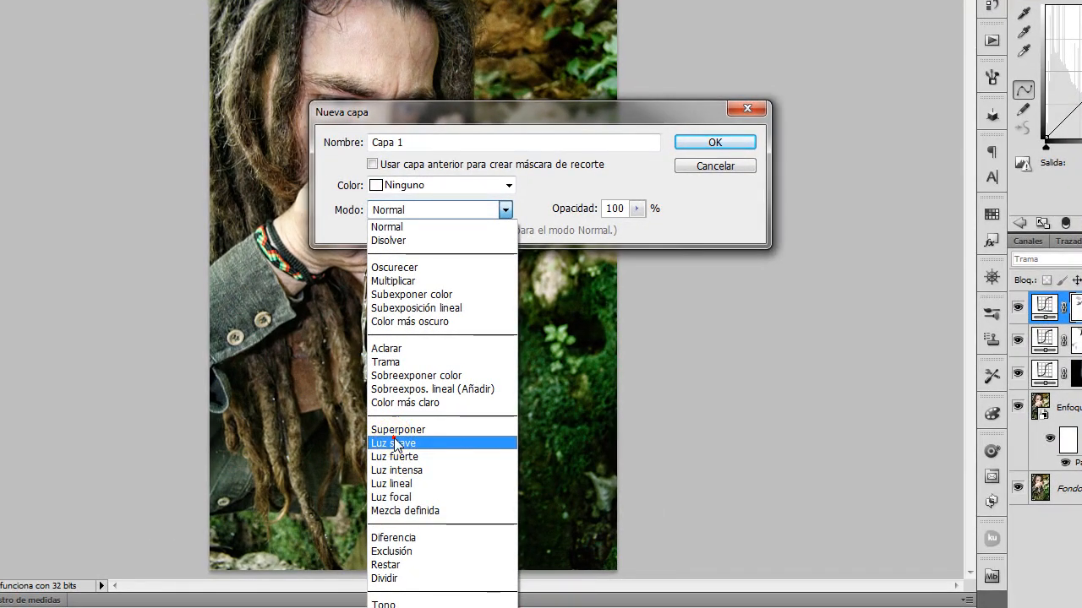
{"action": "left_click", "coordinate": [394, 443]}
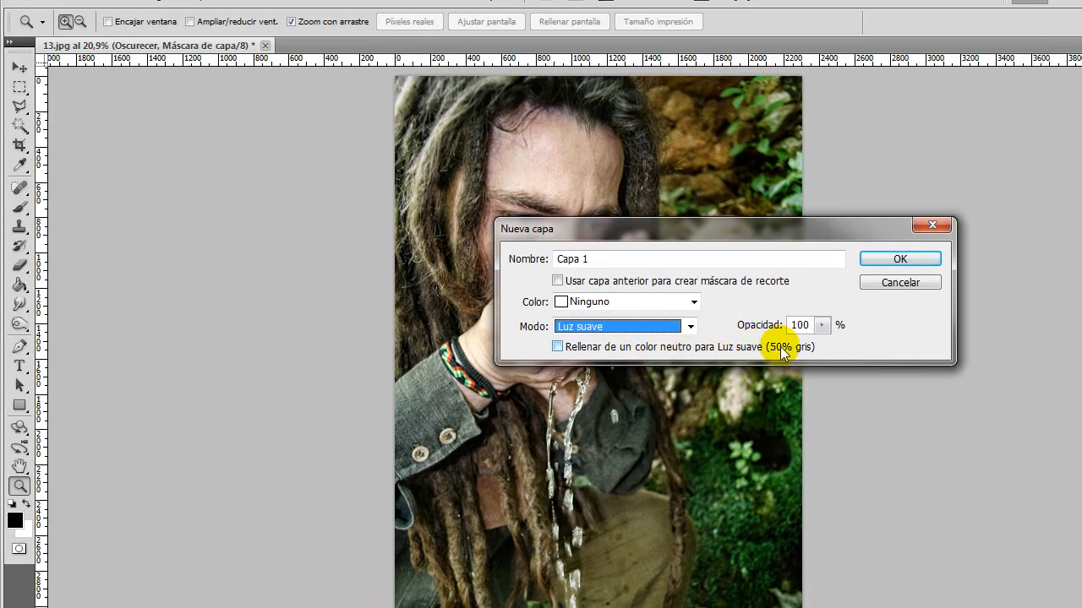
{"action": "left_click", "coordinate": [593, 348]}
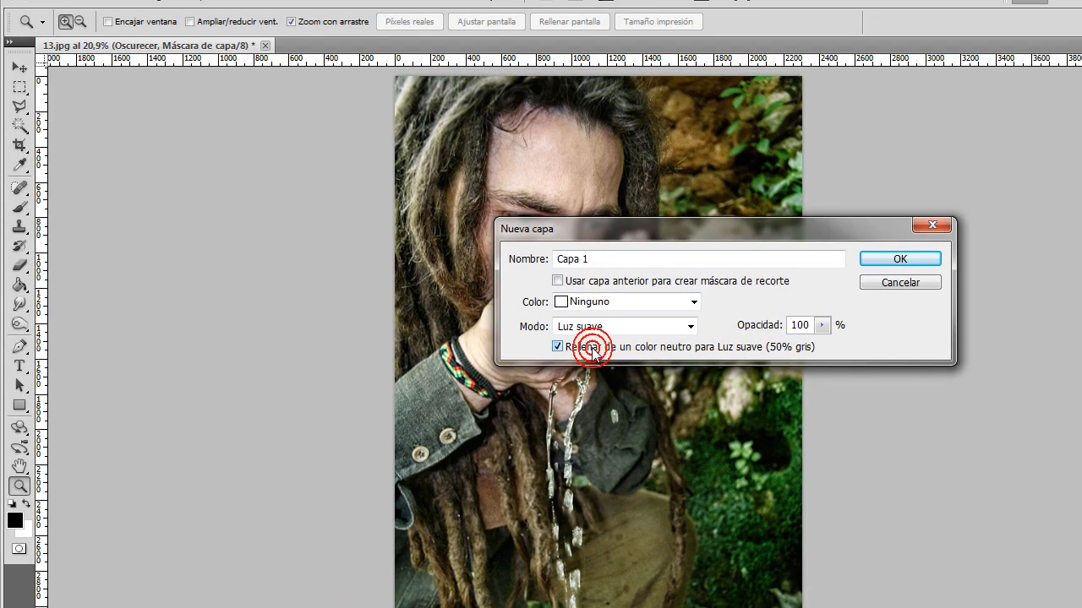
{"action": "left_click", "coordinate": [894, 256]}
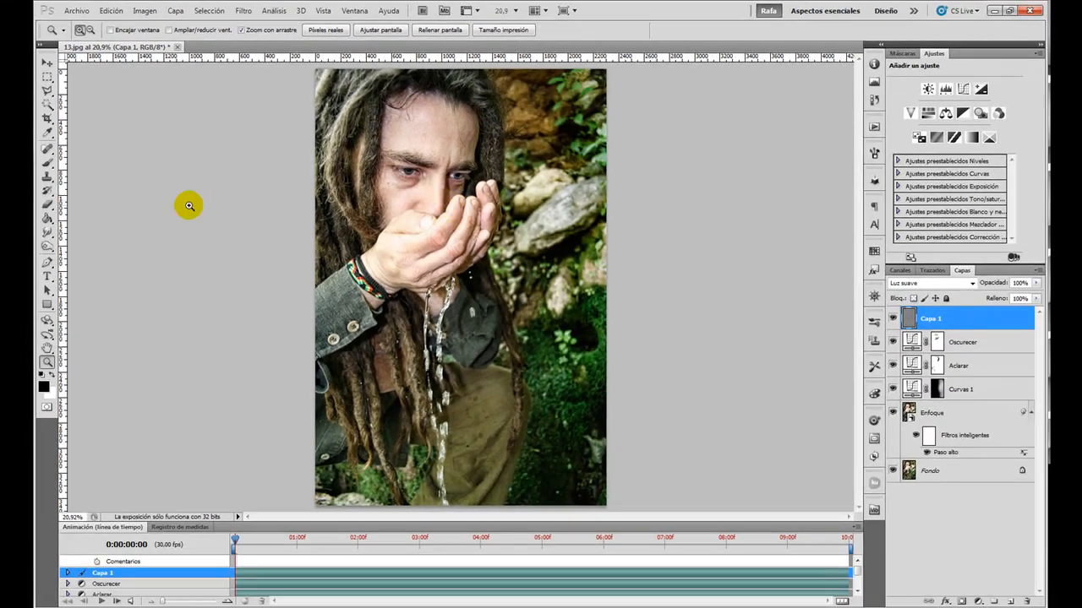
Set up the Sobreexponer tool with a 139 px brush, Medios tonos range and 50% exposure for the face area.
{"action": "left_click", "coordinate": [47, 246]}
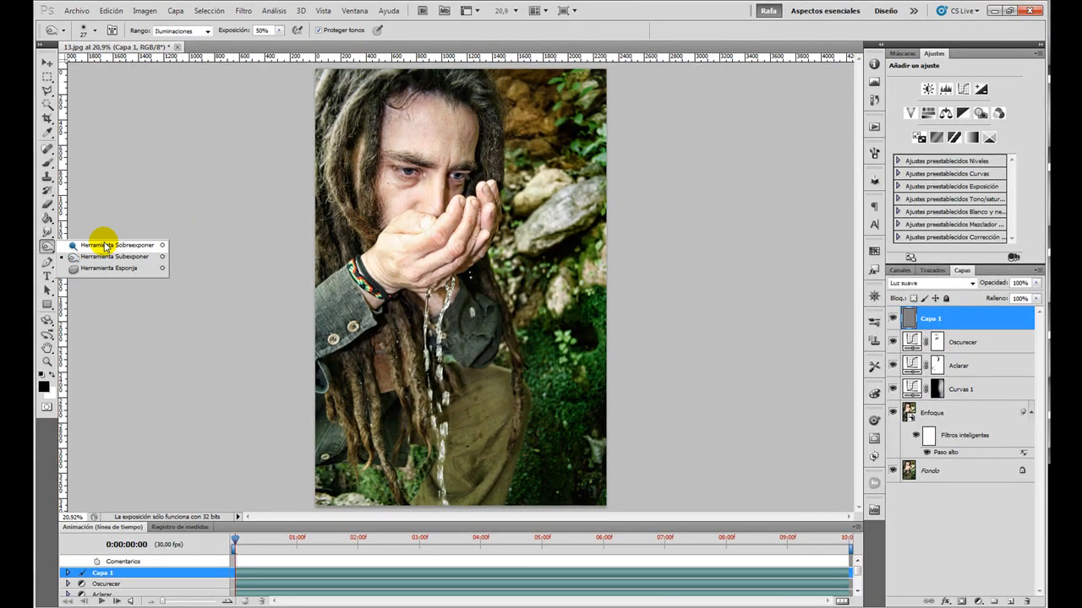
{"action": "left_click", "coordinate": [106, 245]}
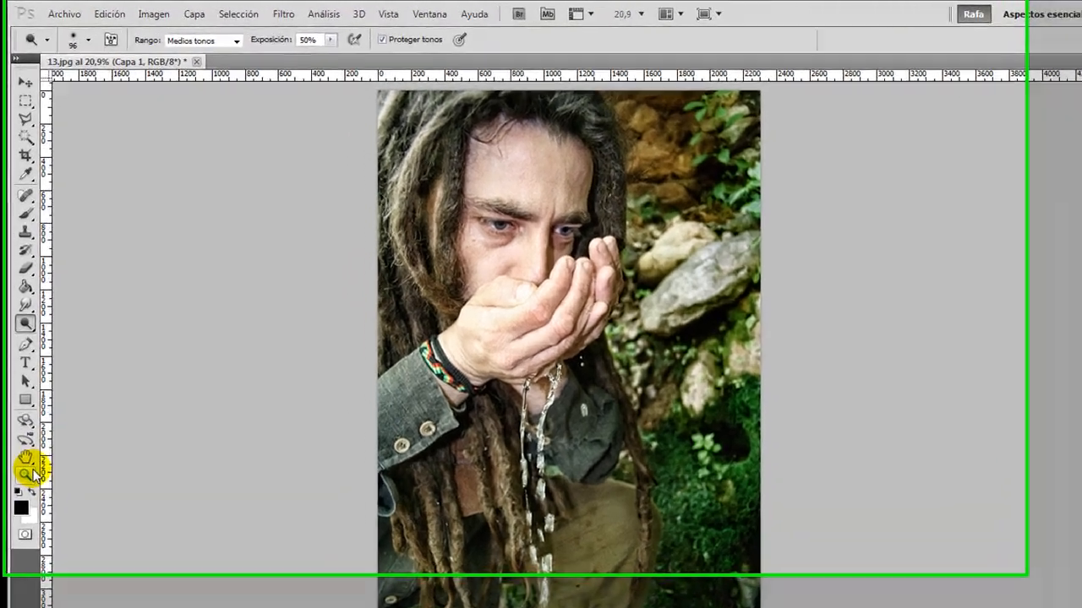
{"action": "left_click", "coordinate": [48, 361]}
{"action": "left_click_drag", "start_coordinate": [531, 169], "coordinate": [596, 239]}
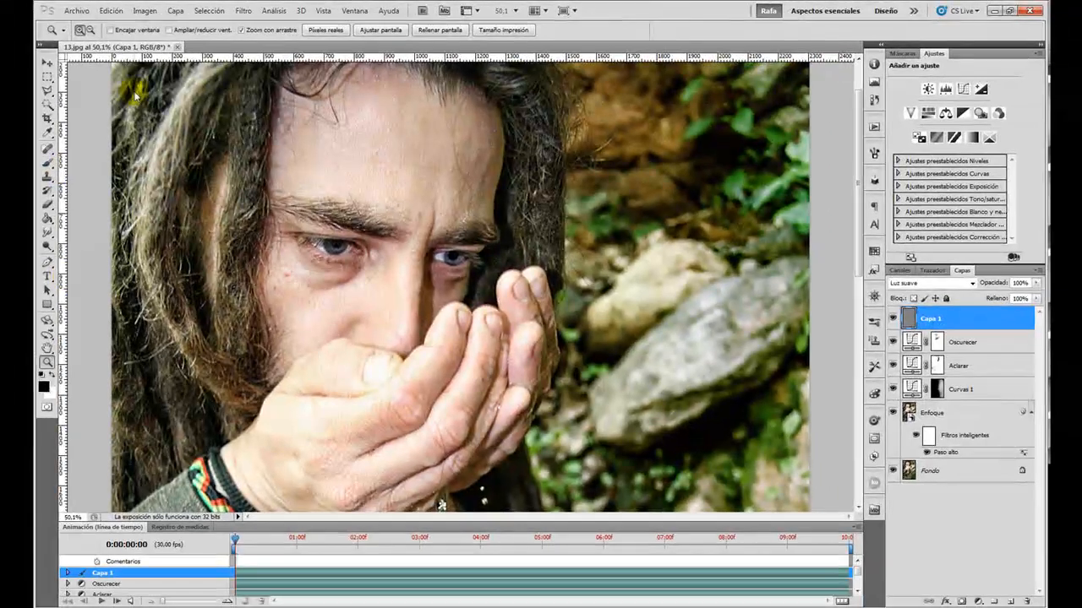
{"action": "left_click", "coordinate": [48, 245]}
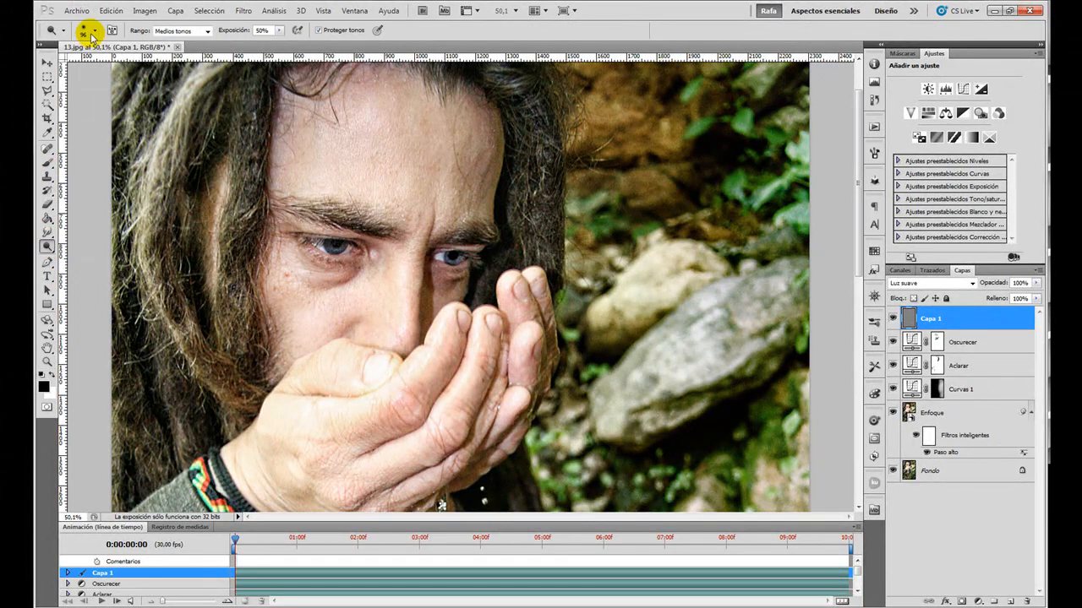
{"action": "left_click", "coordinate": [89, 33]}
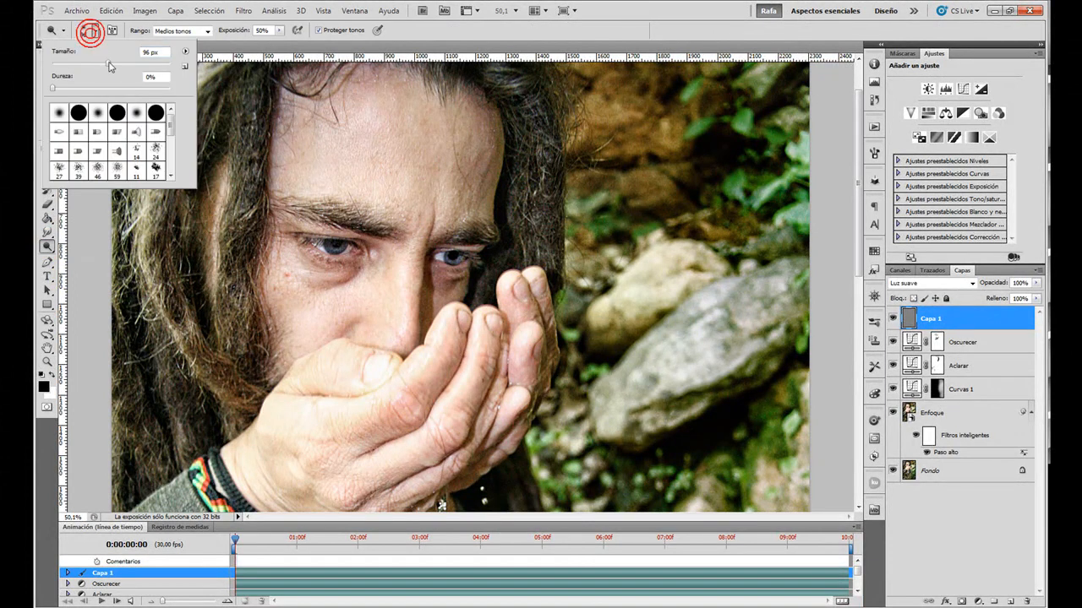
{"action": "left_click", "coordinate": [504, 126]}
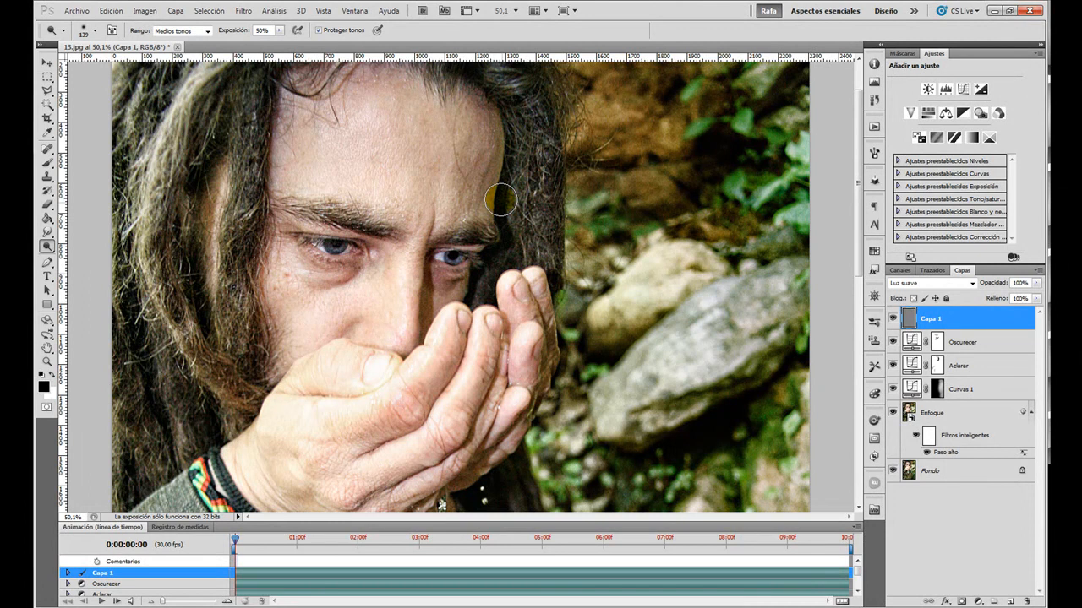
Dodge the dark hair on both sides of the face on the gray layer.
{"action": "left_click", "coordinate": [523, 136]}
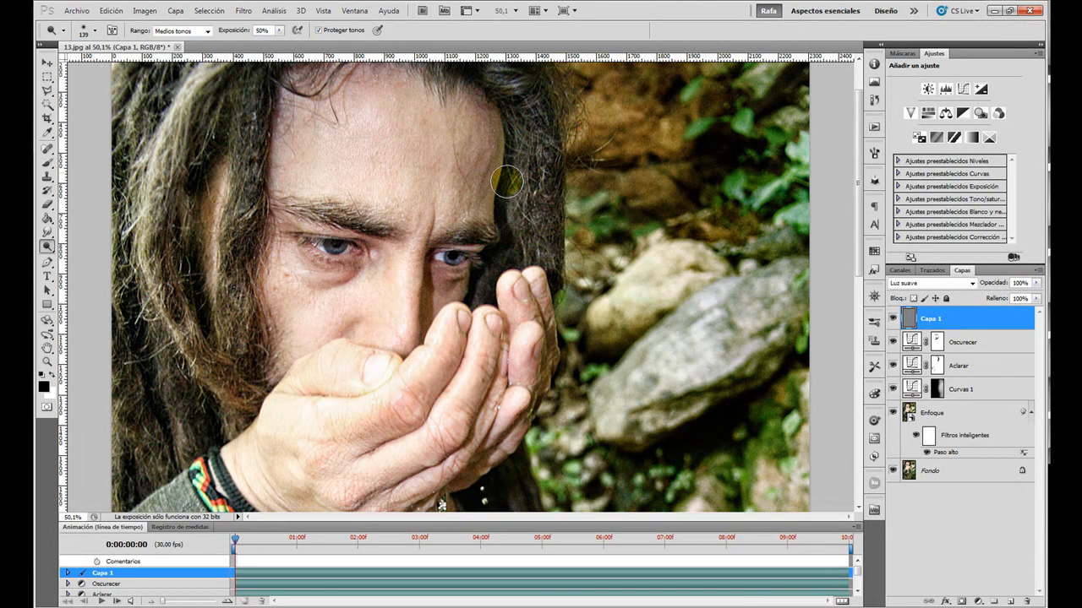
{"action": "left_click", "coordinate": [262, 30]}
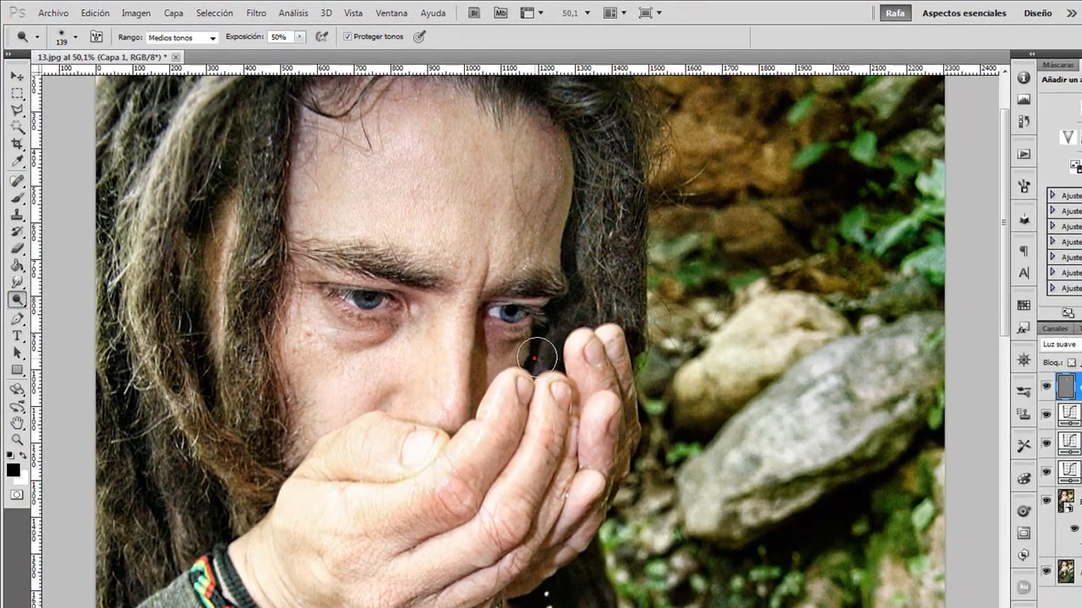
{"action": "mouse_move", "coordinate": [535, 354]}
{"action": "left_mouse_down"}
{"action": "mouse_move", "coordinate": [577, 307]}
{"action": "mouse_move", "coordinate": [593, 255]}
{"action": "mouse_move", "coordinate": [605, 164]}
{"action": "mouse_move", "coordinate": [574, 119]}
{"action": "mouse_move", "coordinate": [591, 140]}
{"action": "mouse_move", "coordinate": [561, 152]}
{"action": "mouse_move", "coordinate": [380, 101]}
{"action": "left_mouse_up"}
{"action": "scroll", "coordinate": [591, 140], "scroll_direction": "up", "scroll_amount": 2}
{"action": "mouse_move", "coordinate": [450, 133]}
{"action": "left_mouse_down"}
{"action": "mouse_move", "coordinate": [367, 142]}
{"action": "mouse_move", "coordinate": [458, 123]}
{"action": "mouse_move", "coordinate": [497, 169]}
{"action": "mouse_move", "coordinate": [388, 116]}
{"action": "mouse_move", "coordinate": [317, 136]}
{"action": "mouse_move", "coordinate": [271, 215]}
{"action": "left_mouse_up"}
{"action": "scroll", "coordinate": [272, 215], "scroll_direction": "down", "scroll_amount": 1}
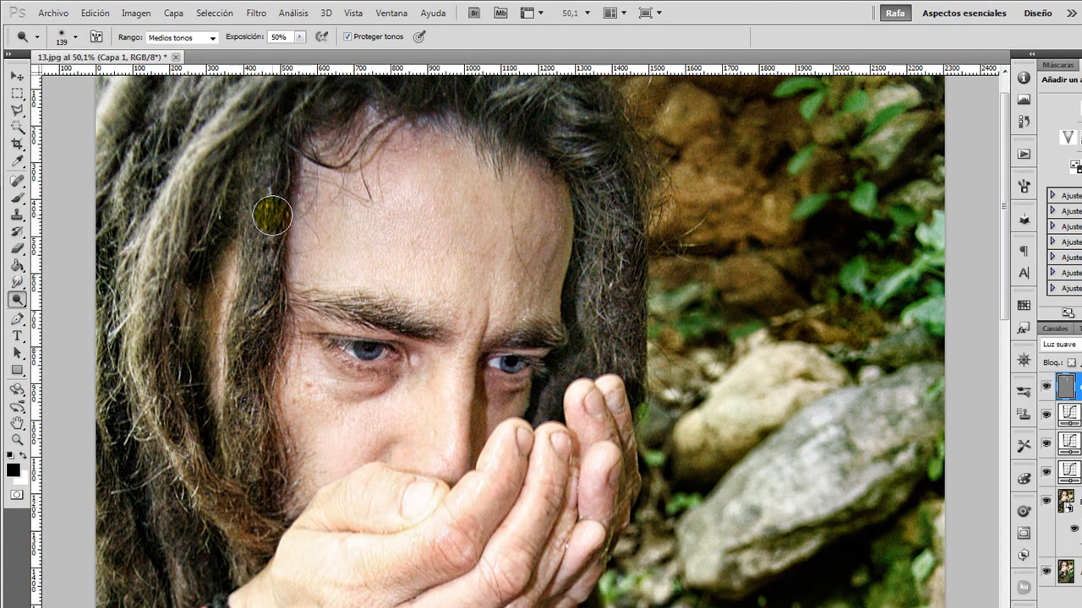
Dodge the dark dreadlocks below the jacket sleeve on the gray layer.
{"action": "scroll", "coordinate": [271, 216], "scroll_direction": "down", "scroll_amount": 10}
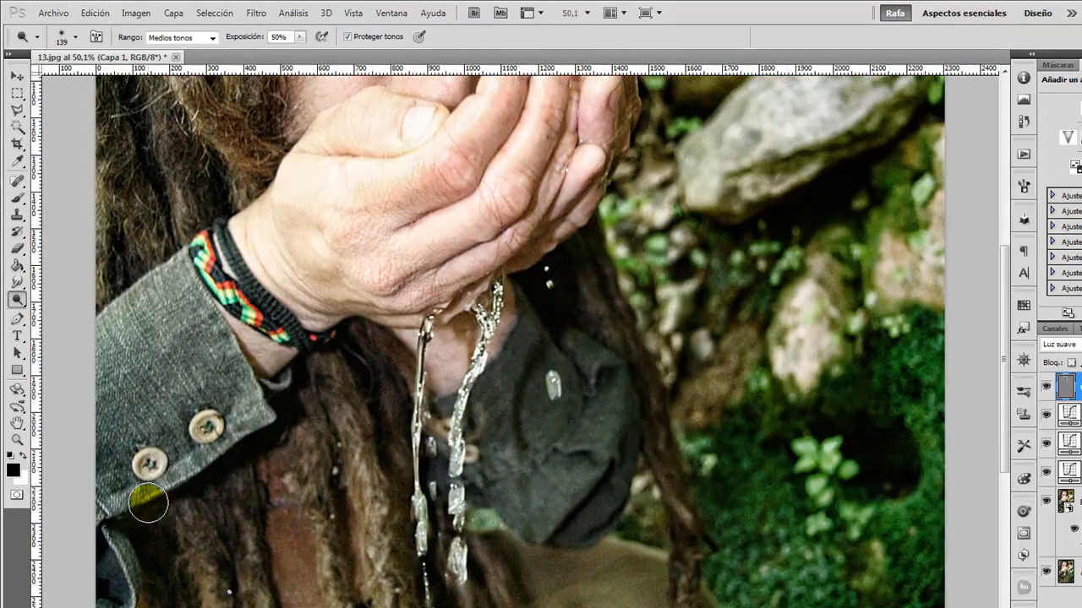
{"action": "scroll", "coordinate": [148, 502], "scroll_direction": "down", "scroll_amount": 2}
{"action": "mouse_move", "coordinate": [155, 505]}
{"action": "left_mouse_down"}
{"action": "mouse_move", "coordinate": [221, 419]}
{"action": "mouse_move", "coordinate": [195, 430]}
{"action": "mouse_move", "coordinate": [261, 411]}
{"action": "mouse_move", "coordinate": [331, 411]}
{"action": "mouse_move", "coordinate": [324, 519]}
{"action": "mouse_move", "coordinate": [331, 477]}
{"action": "mouse_move", "coordinate": [300, 402]}
{"action": "left_mouse_up"}
{"action": "scroll", "coordinate": [261, 411], "scroll_direction": "down", "scroll_amount": 5}
Burn the bright skin along the cupped hands, fingers and nose on the gray layer.
{"action": "scroll", "coordinate": [318, 450], "scroll_direction": "up", "scroll_amount": 12}
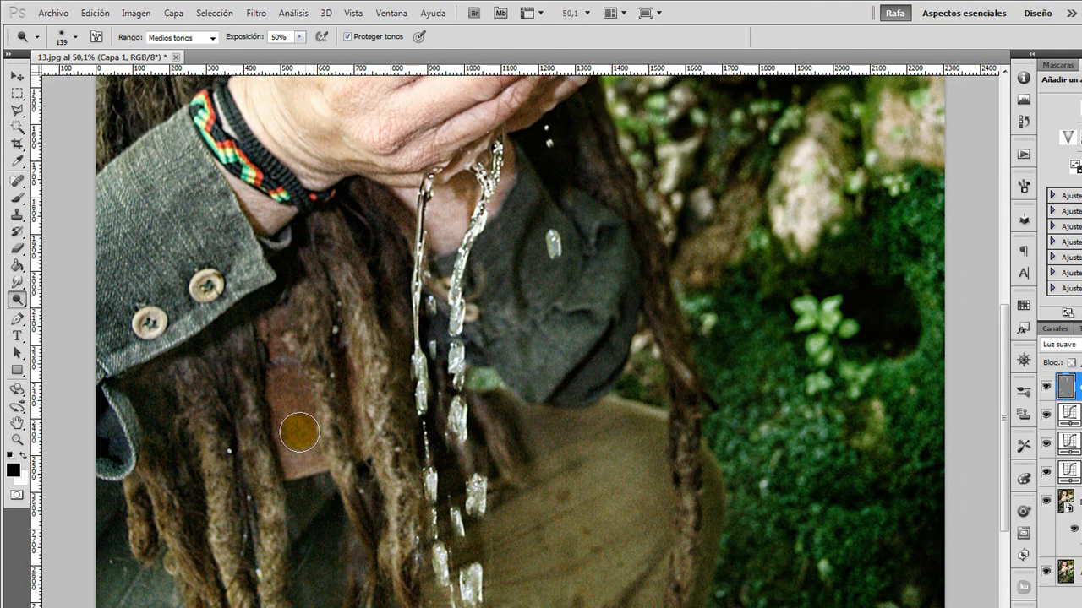
{"action": "scroll", "coordinate": [463, 453], "scroll_direction": "up", "scroll_amount": 1}
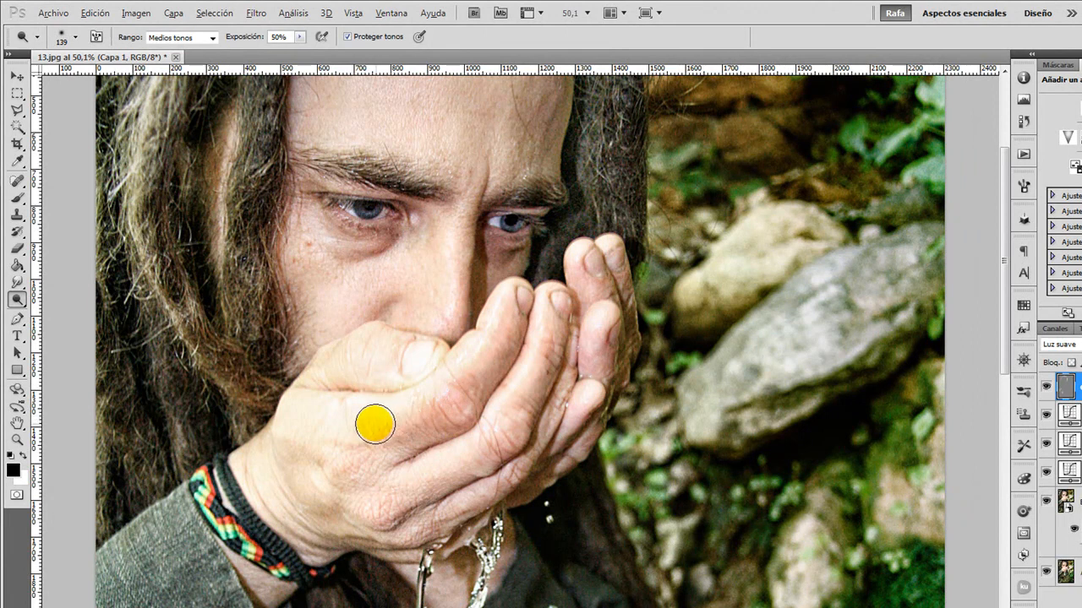
{"action": "mouse_move", "coordinate": [296, 404]}
{"action": "left_mouse_down"}
{"action": "mouse_move", "coordinate": [402, 412]}
{"action": "mouse_move", "coordinate": [489, 341]}
{"action": "left_mouse_up"}
{"action": "left_click_drag", "start_coordinate": [518, 389], "coordinate": [554, 290]}
{"action": "mouse_move", "coordinate": [584, 255]}
{"action": "left_mouse_down"}
{"action": "mouse_move", "coordinate": [576, 253]}
{"action": "mouse_move", "coordinate": [595, 245]}
{"action": "mouse_move", "coordinate": [604, 321]}
{"action": "mouse_move", "coordinate": [582, 254]}
{"action": "mouse_move", "coordinate": [593, 272]}
{"action": "left_mouse_up"}
{"action": "mouse_move", "coordinate": [448, 303]}
{"action": "left_mouse_down"}
{"action": "mouse_move", "coordinate": [445, 266]}
{"action": "mouse_move", "coordinate": [445, 314]}
{"action": "left_mouse_up"}
{"action": "left_click_drag", "start_coordinate": [442, 251], "coordinate": [444, 315]}
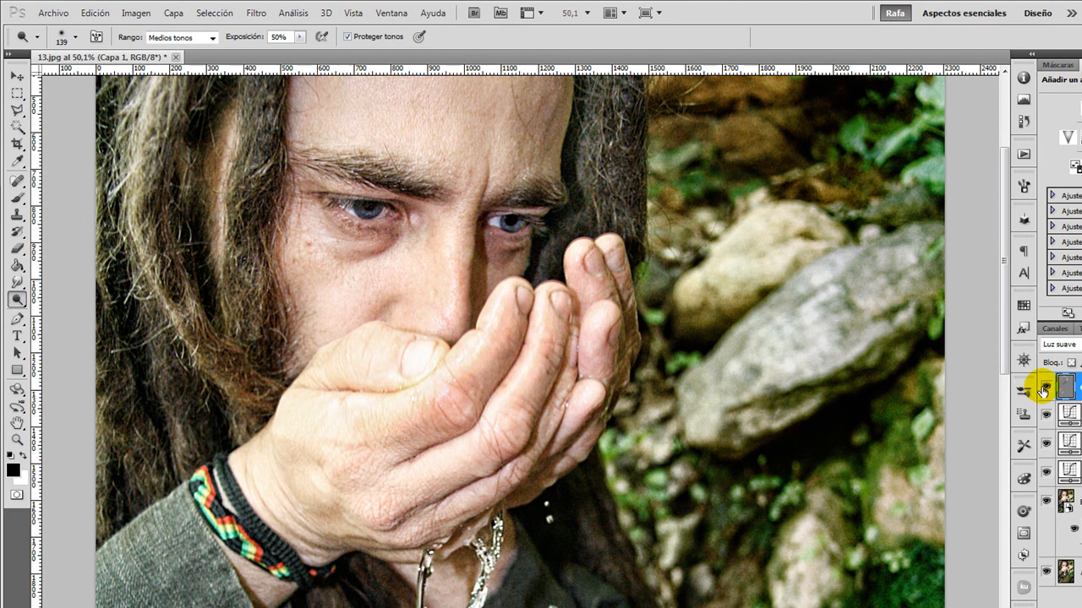
View the gray layer on its own to examine its strokes, and compare the whole photo with and without it.
{"action": "left_click", "coordinate": [1045, 389], "text": "alt"}
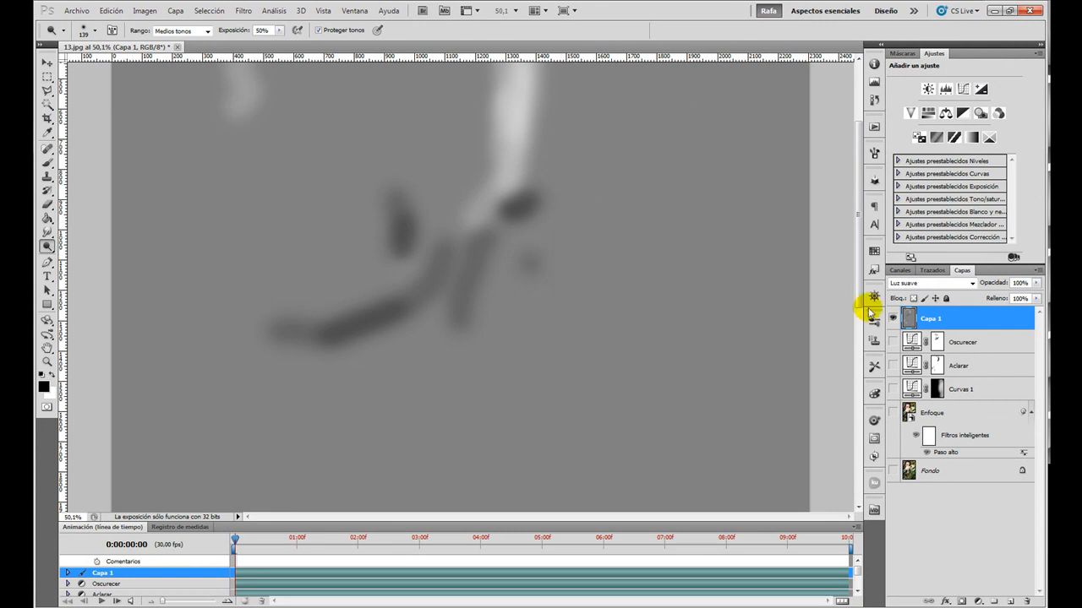
{"action": "left_click", "coordinate": [894, 319]}
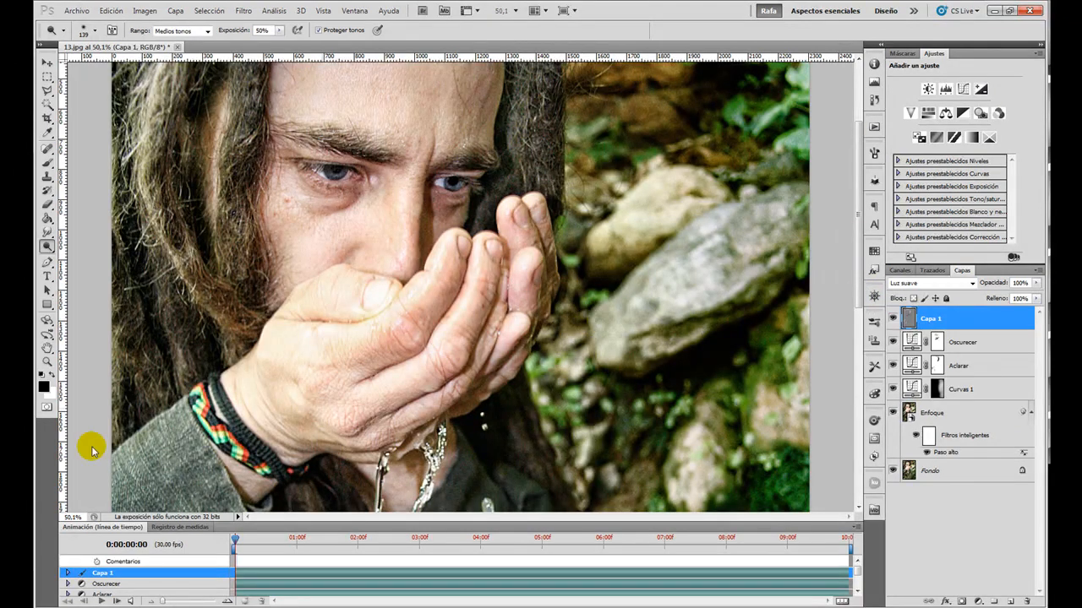
{"action": "left_click", "coordinate": [48, 361]}
{"action": "left_click", "coordinate": [451, 221], "text": "alt"}
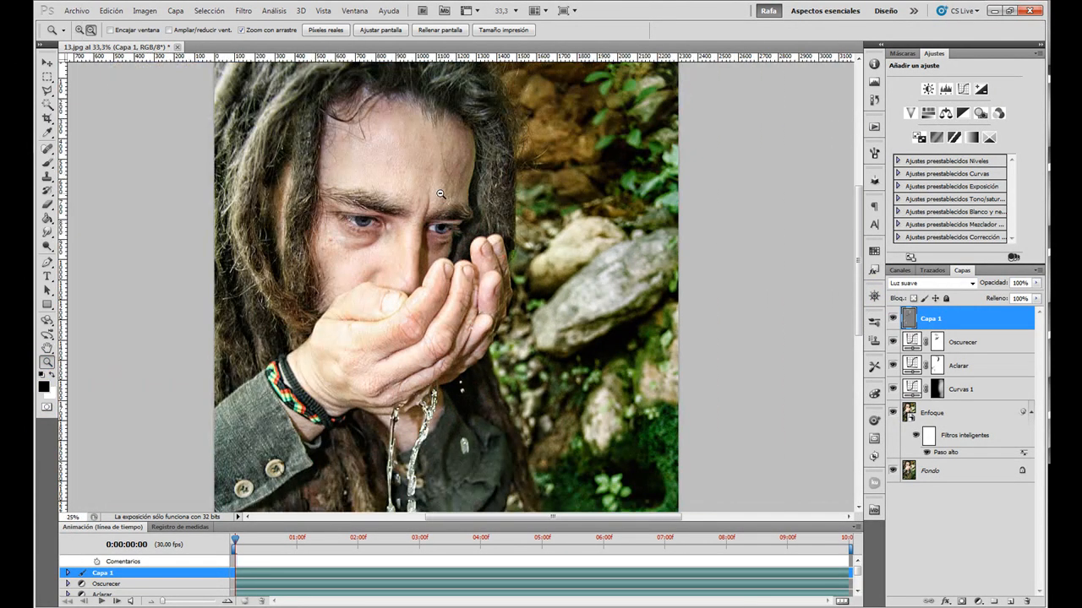
{"action": "left_click", "coordinate": [451, 221], "text": "alt"}
{"action": "left_click", "coordinate": [894, 319]}
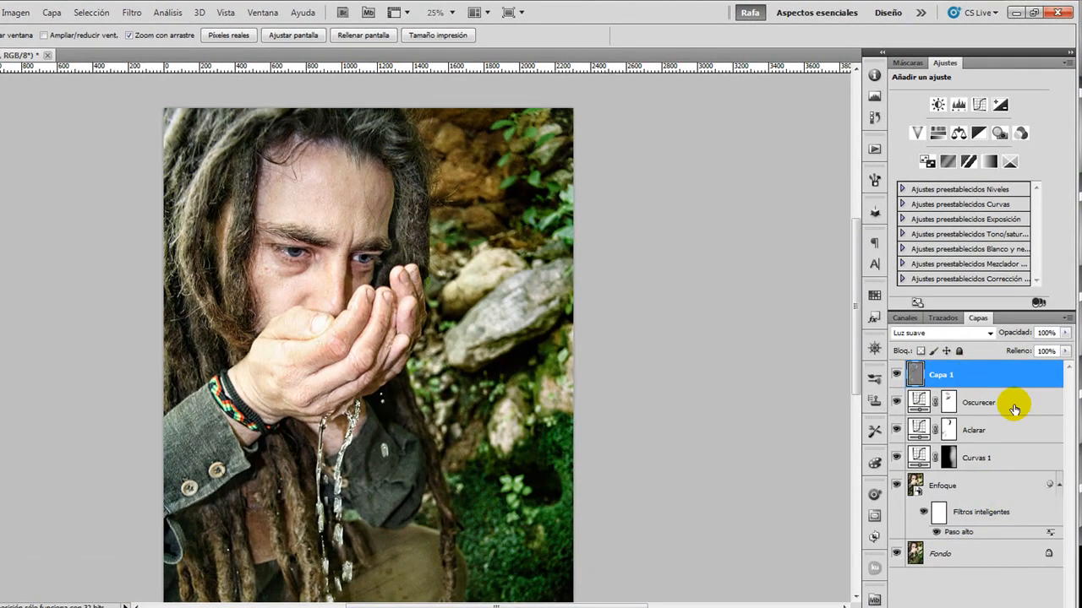
Group the Capa 1, Oscurecer, Aclarar and Curvas 1 layers and name the group Luces.
{"action": "left_click", "coordinate": [987, 461], "text": "shift"}
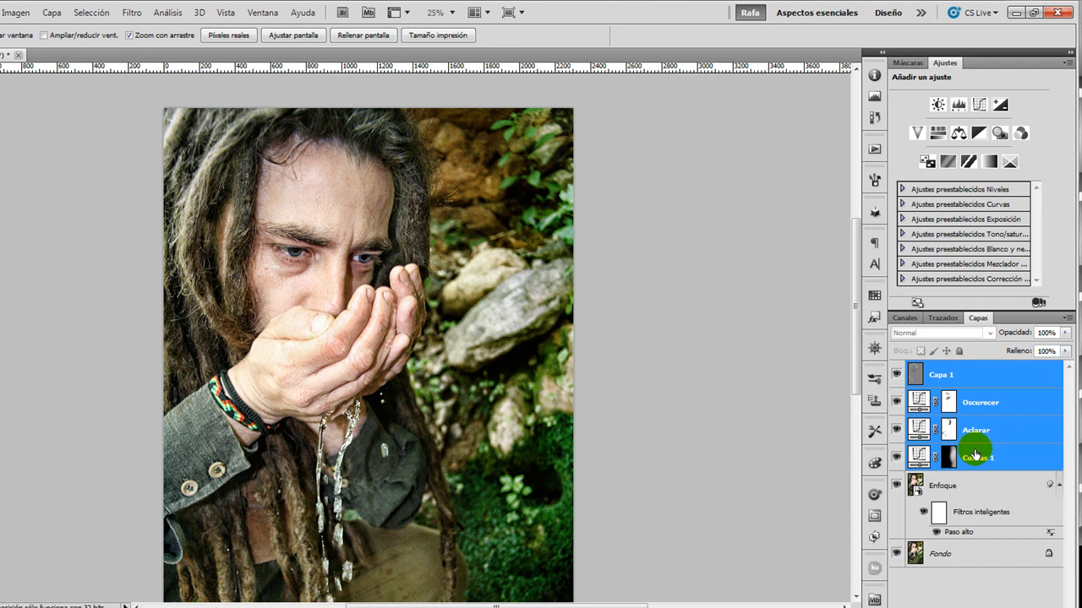
{"action": "key", "text": "ctrl+g"}
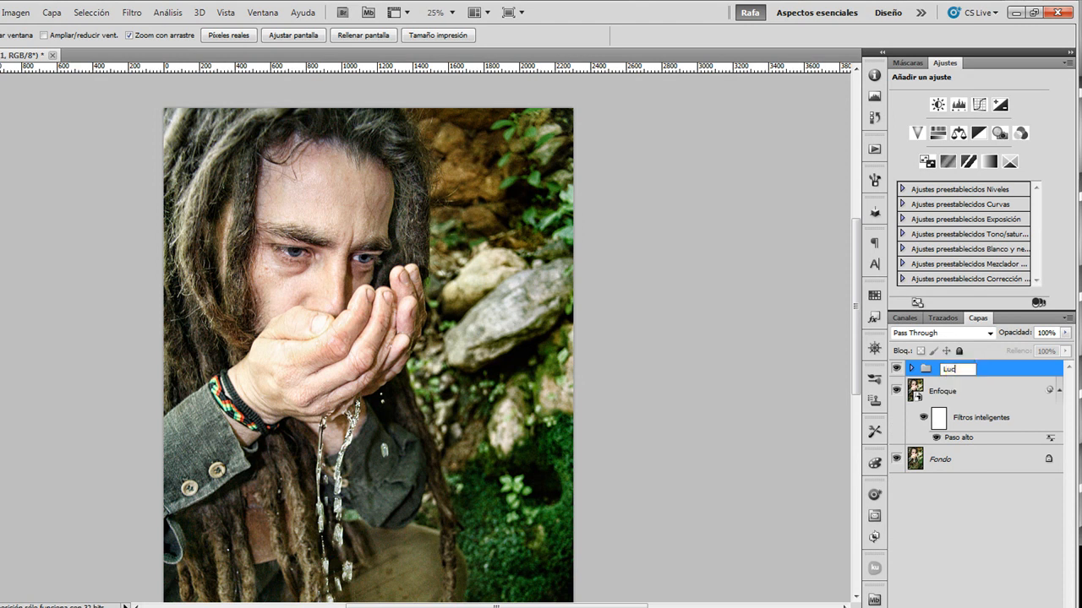
{"action": "key", "text": "Return"}
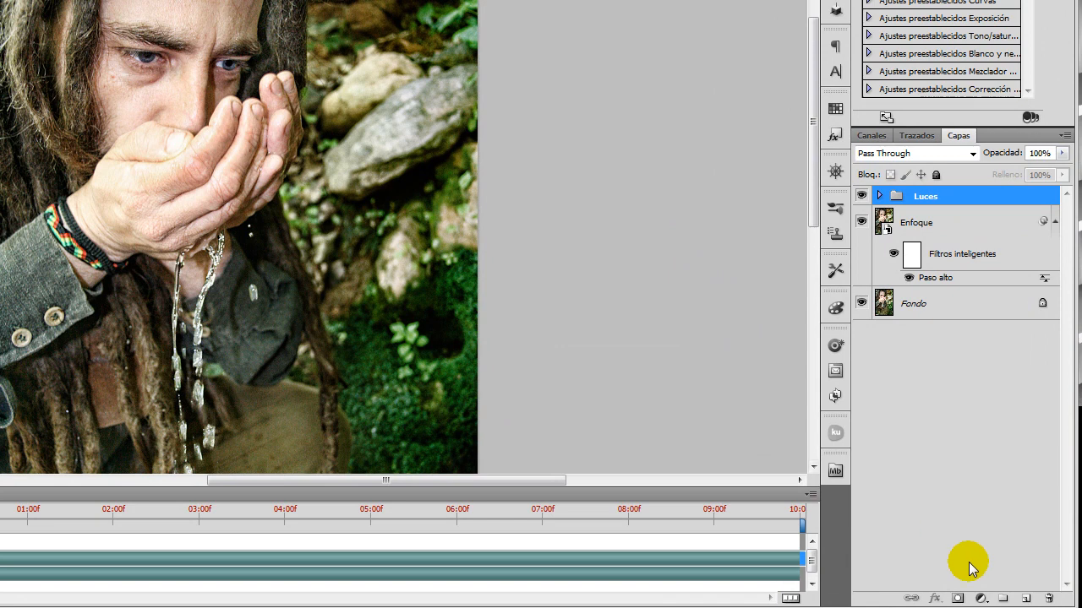
Add a Tono/saturación adjustment layer above the Luces group.
{"action": "left_click", "coordinate": [981, 598]}
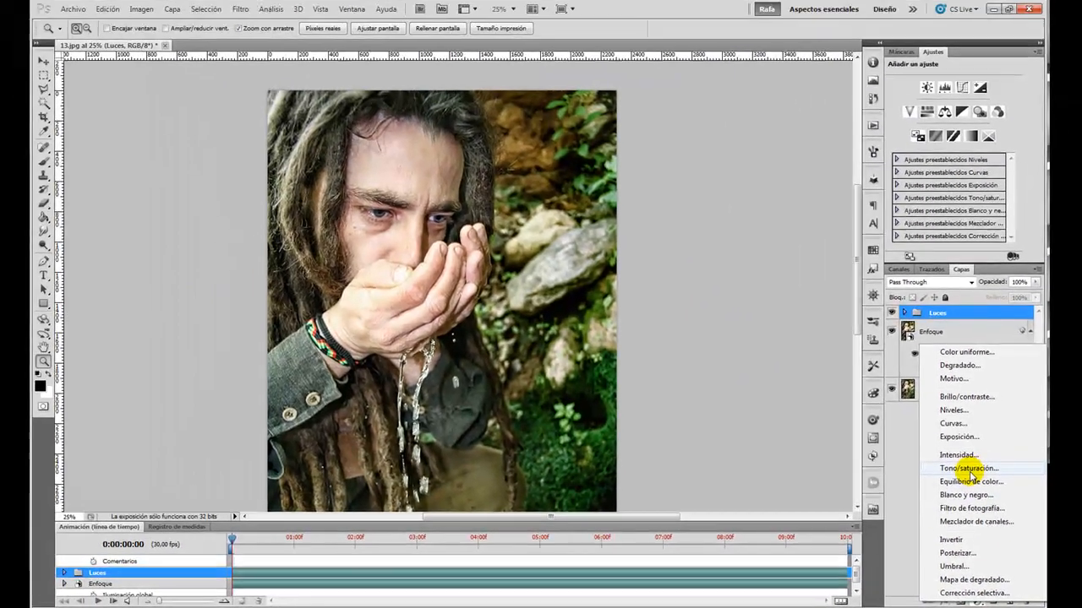
{"action": "left_click", "coordinate": [968, 436]}
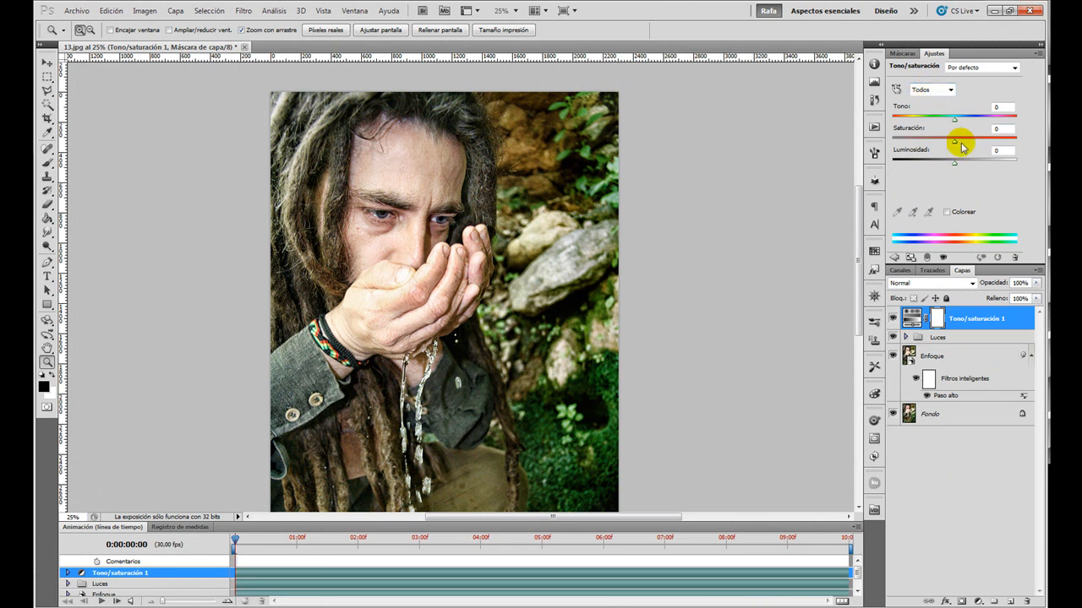
Try an overall saturation of +100 and reset it to 0.
{"action": "left_click_drag", "start_coordinate": [955, 142], "coordinate": [1028, 147]}
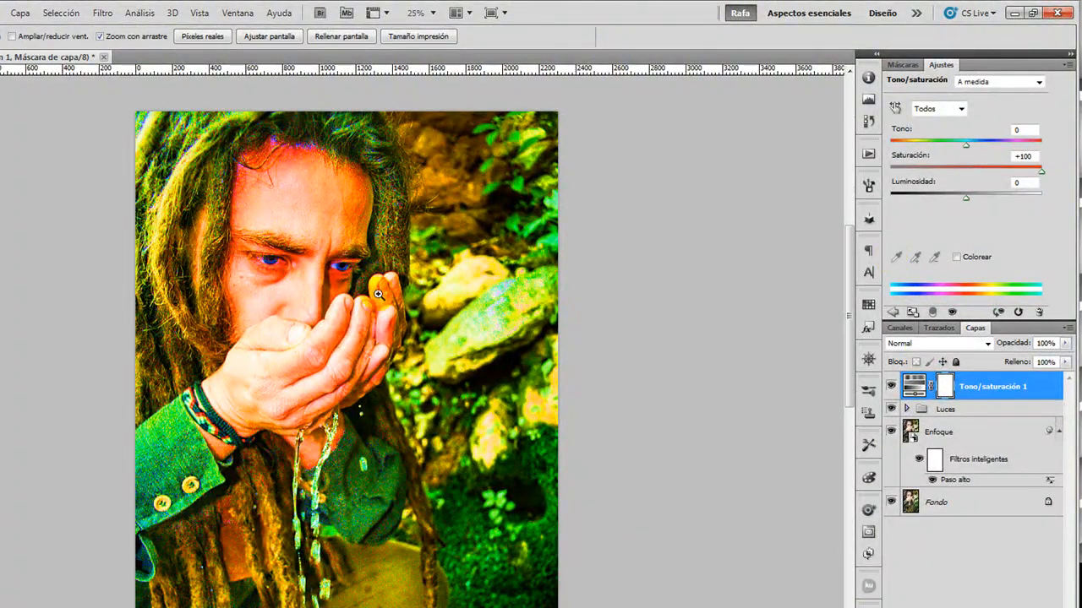
{"action": "left_click", "coordinate": [1024, 157]}
{"action": "type", "text": "0"}
{"action": "key", "text": "Return"}
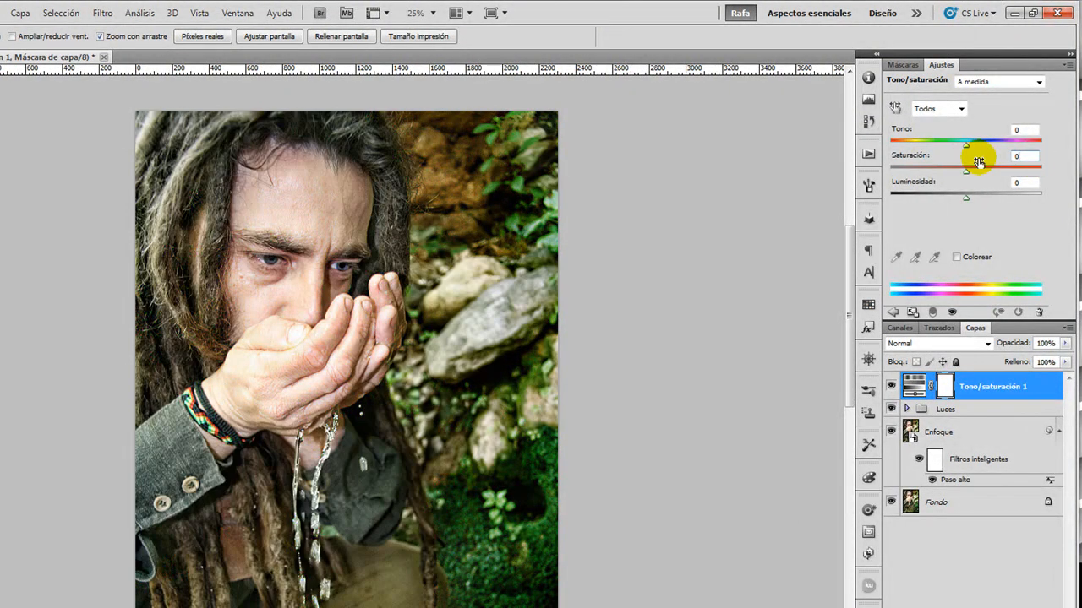
Set the saturation of the Rojos range to -46.
{"action": "left_click", "coordinate": [928, 108]}
{"action": "left_click", "coordinate": [922, 135]}
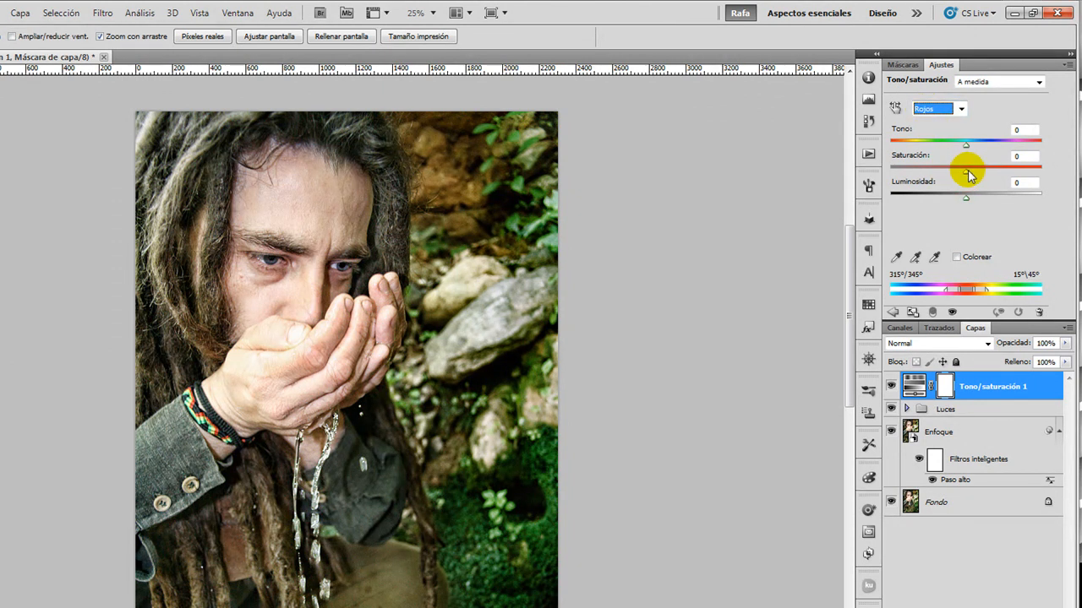
{"action": "left_click_drag", "start_coordinate": [948, 174], "coordinate": [934, 175]}
Reduce the saturation of the Amarillos range and set the Verdes range's saturation to -27.
{"action": "left_click", "coordinate": [929, 108]}
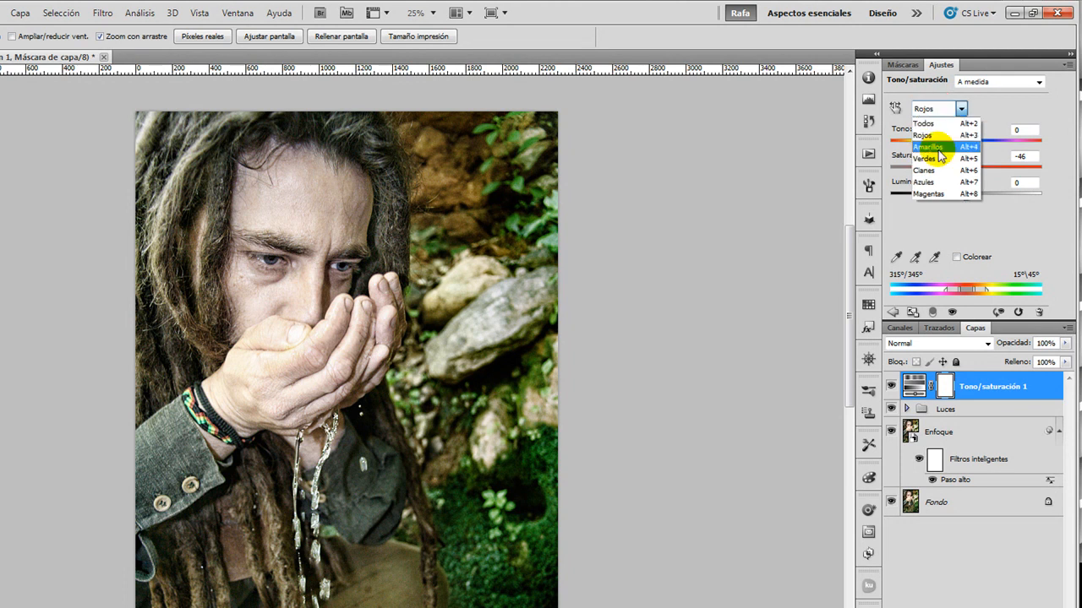
{"action": "left_click", "coordinate": [930, 148]}
{"action": "left_click", "coordinate": [945, 110]}
{"action": "left_click", "coordinate": [938, 155]}
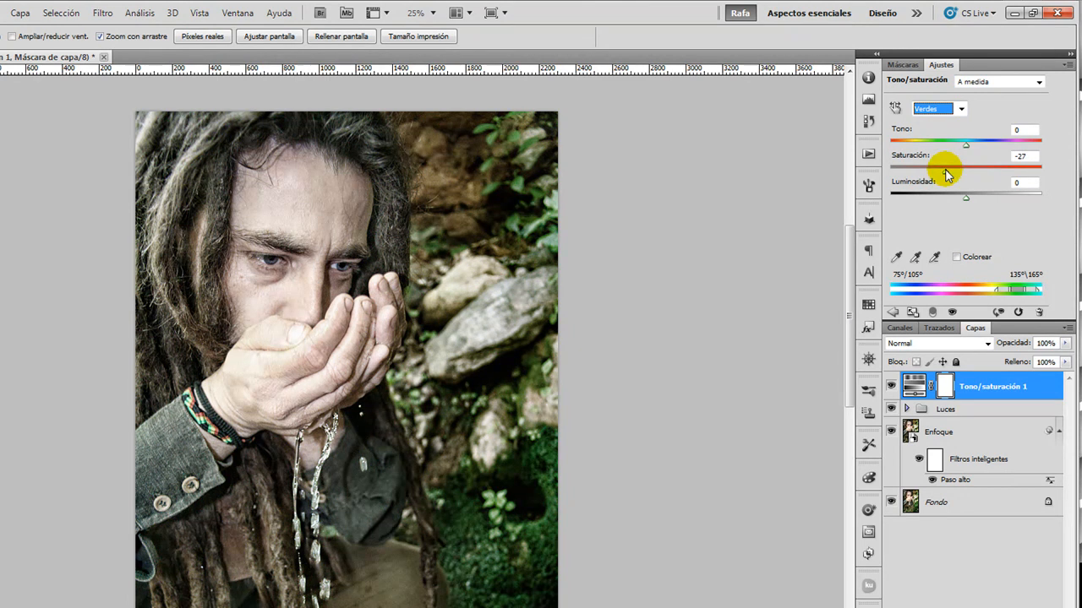
Set the saturation of the Magentas range to -17 in the Tono/saturación adjustment and compare the image without it.
{"action": "left_click", "coordinate": [929, 108]}
{"action": "left_click", "coordinate": [955, 179]}
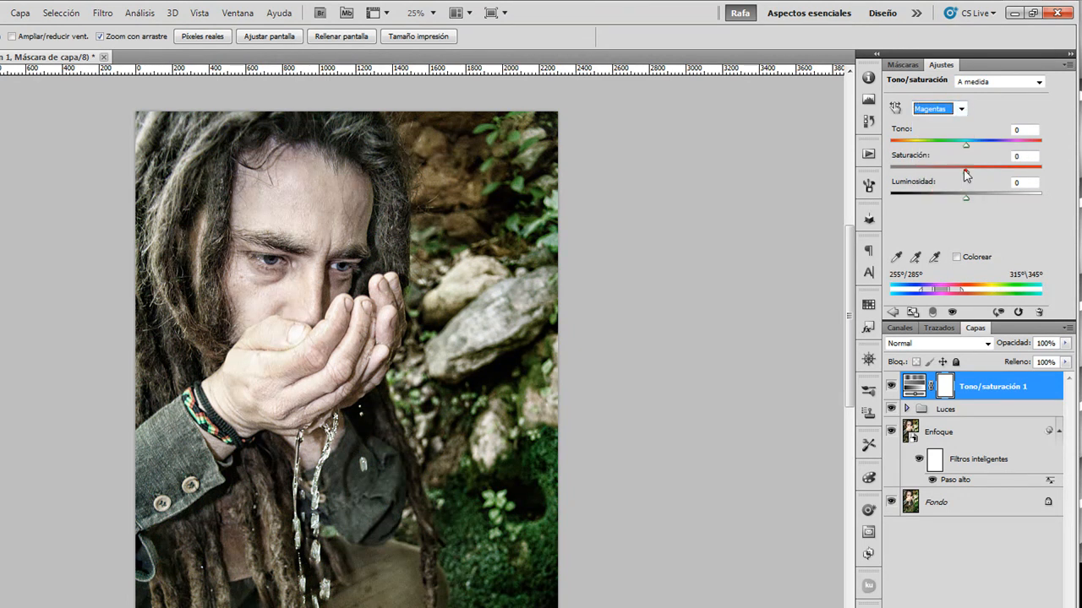
{"action": "left_click", "coordinate": [890, 386]}
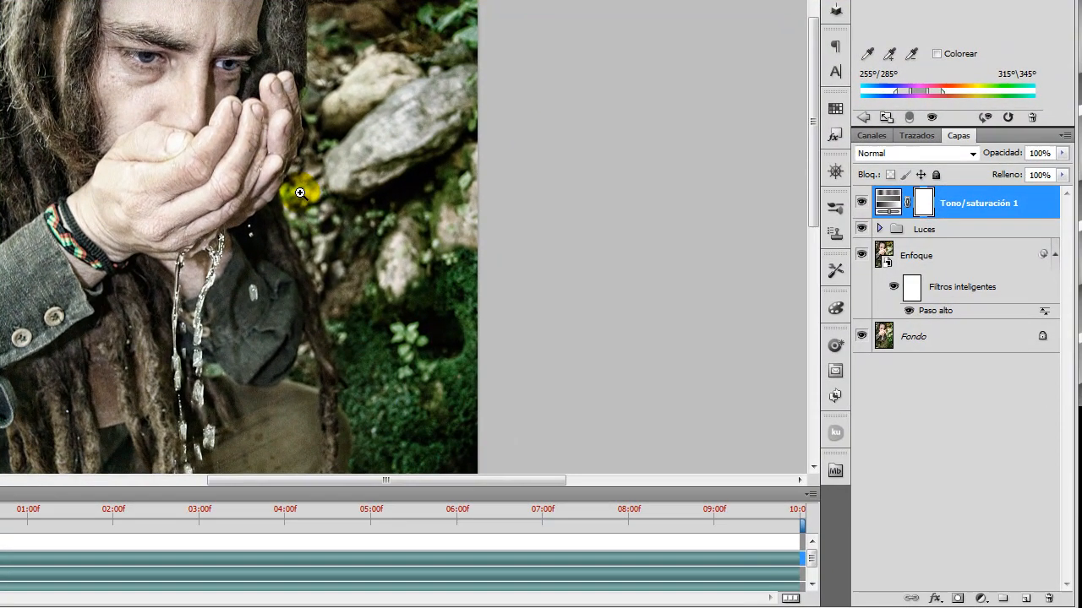
Add an Intensidad adjustment layer above Tono/saturación, try an Intensidad of -20 and settle on -9.
{"action": "left_click", "coordinate": [981, 598]}
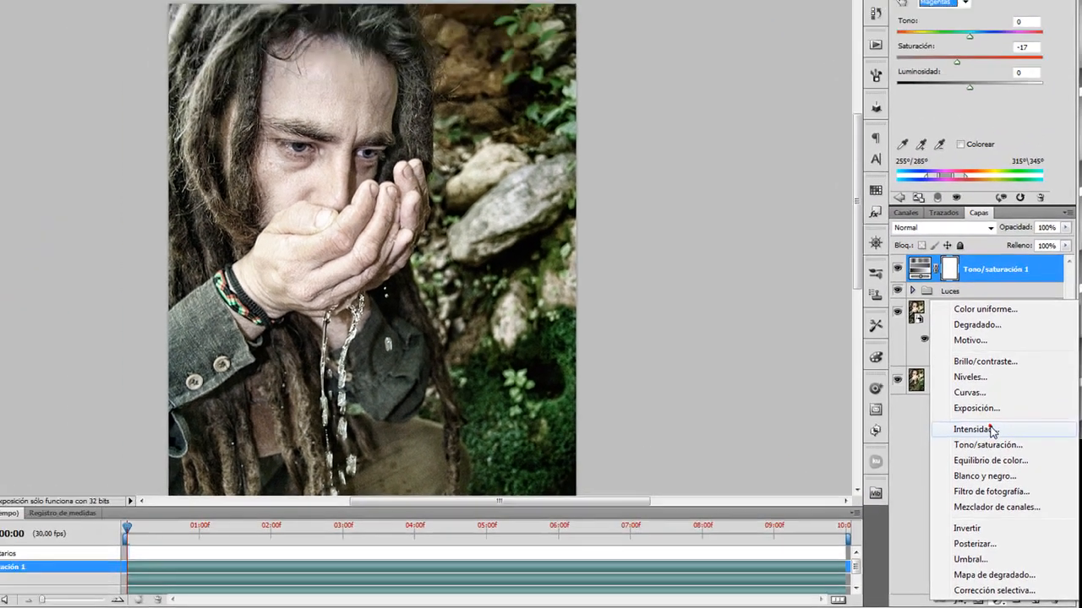
{"action": "left_click", "coordinate": [959, 395]}
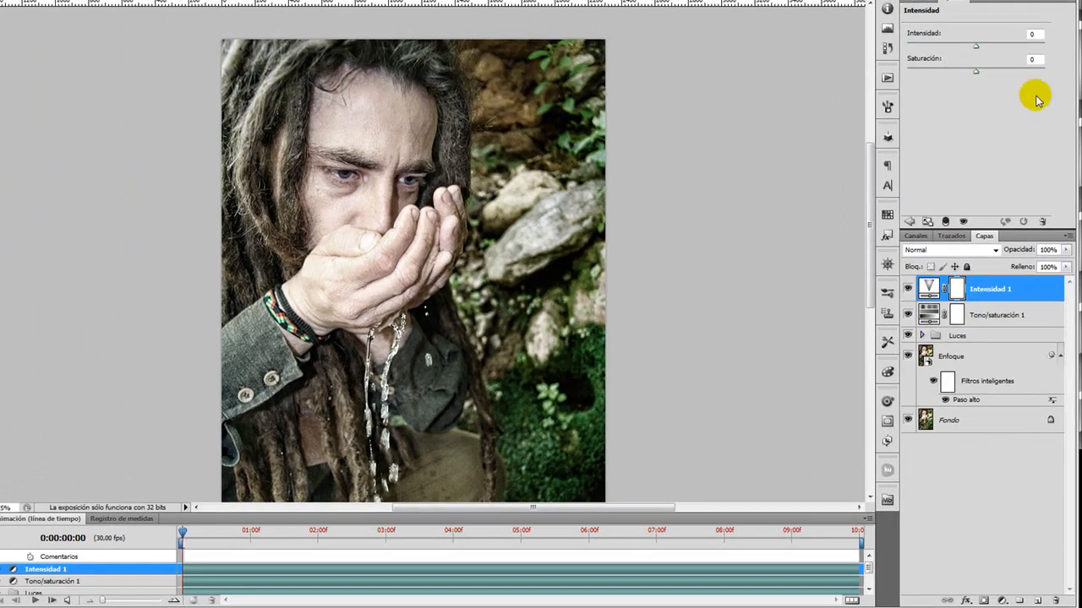
{"action": "left_click_drag", "start_coordinate": [973, 48], "coordinate": [968, 48]}
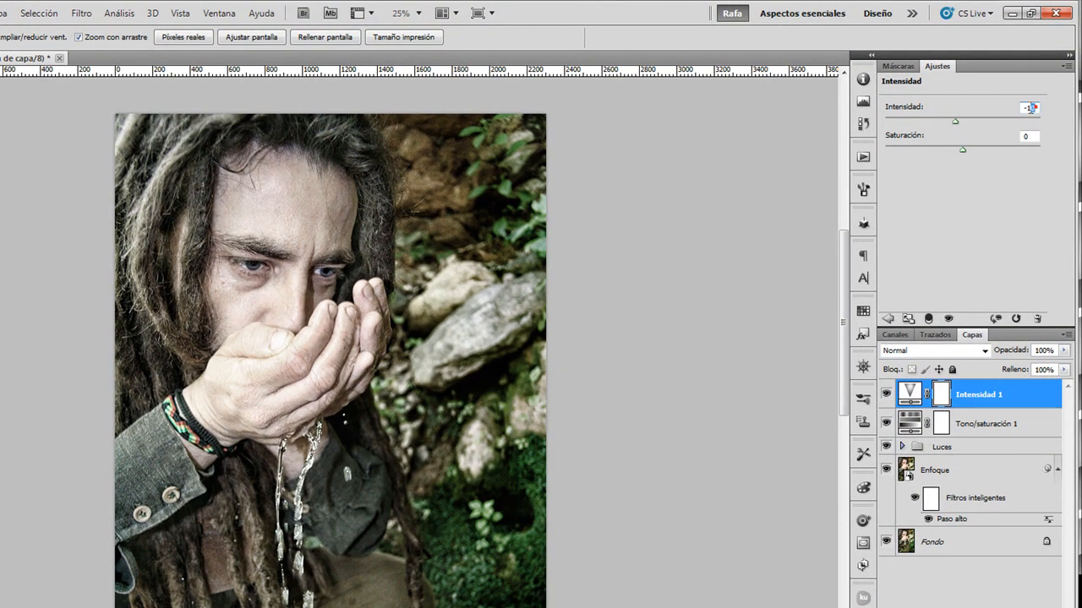
{"action": "type", "text": "-20"}
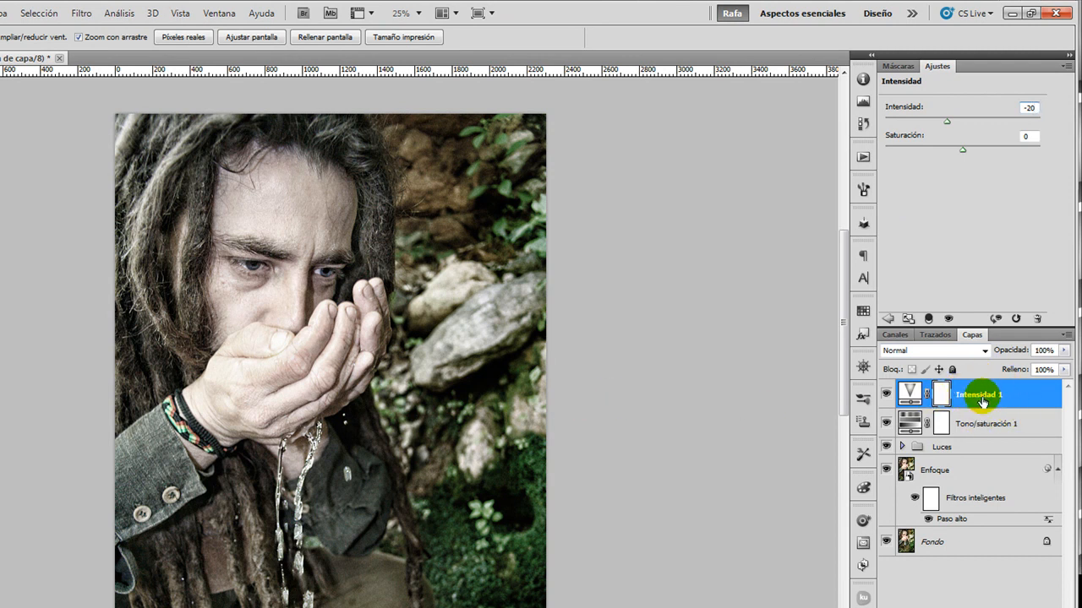
{"action": "left_click_drag", "start_coordinate": [946, 120], "coordinate": [954, 122]}
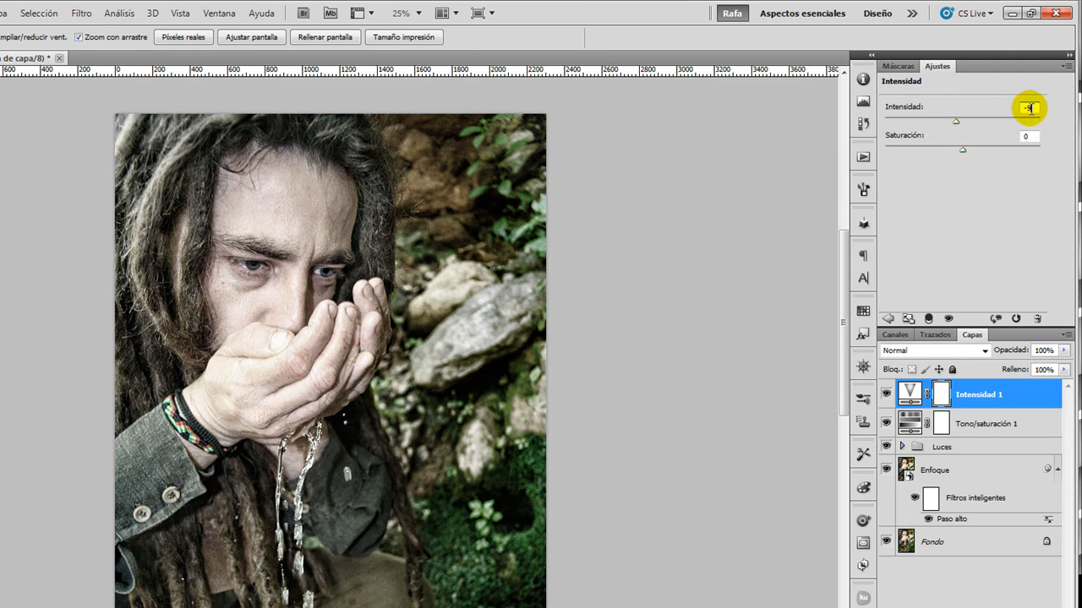
Add a new empty layer above Intensidad 1 and set its blend mode to Color.
{"action": "left_click", "coordinate": [263, 371]}
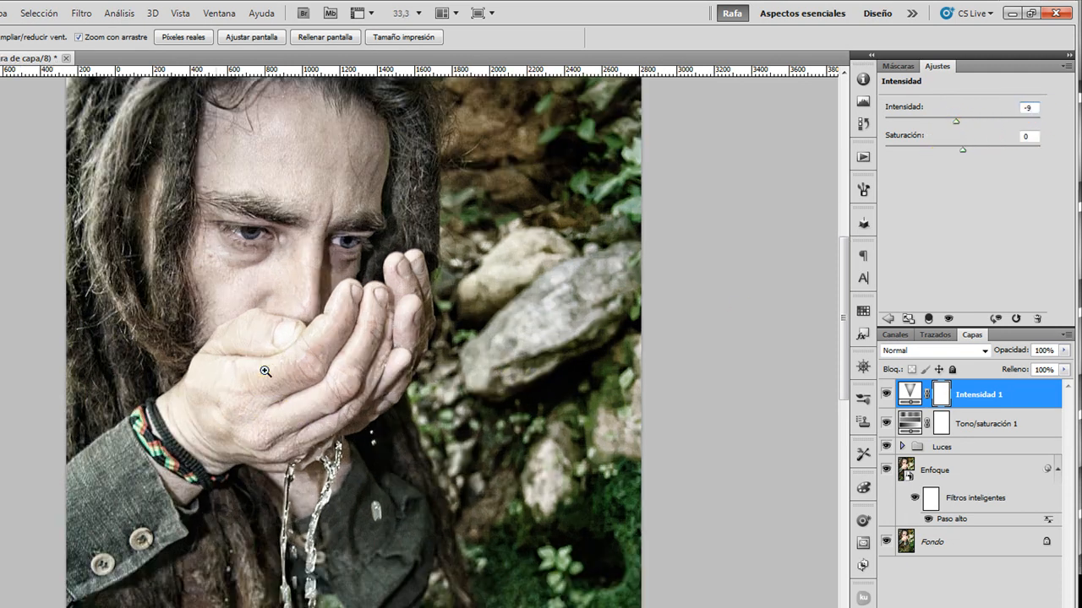
{"action": "left_click", "coordinate": [286, 377]}
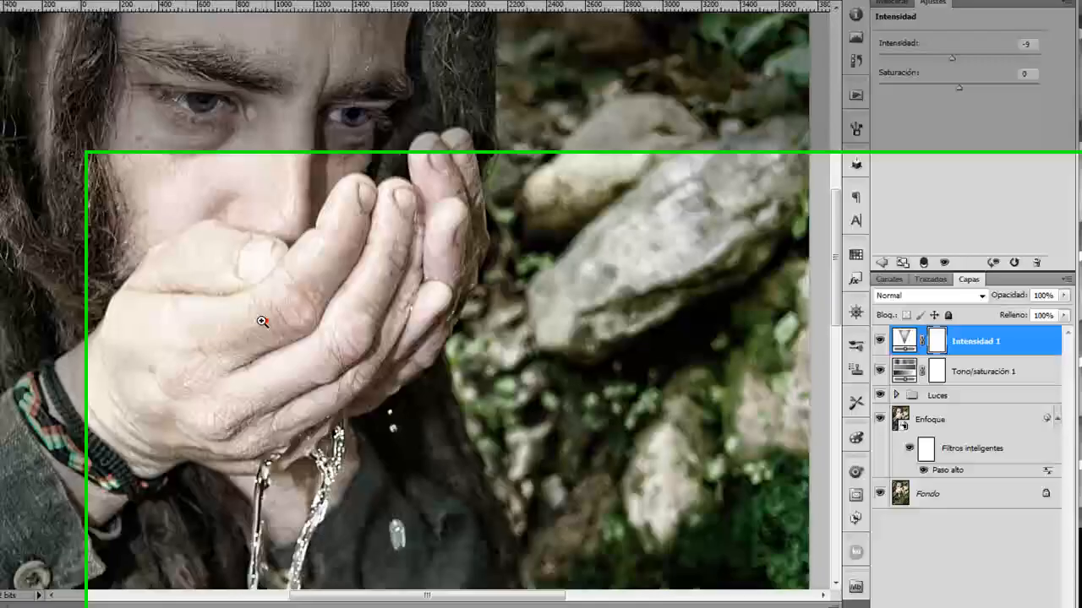
{"action": "scroll", "coordinate": [225, 150], "scroll_direction": "up", "scroll_amount": 2}
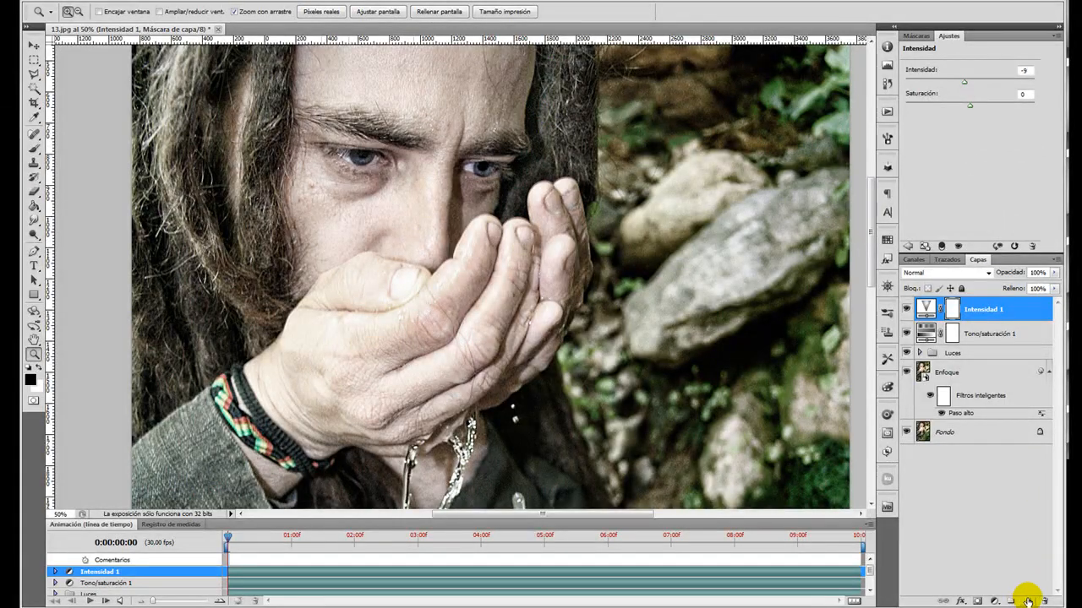
{"action": "left_click", "coordinate": [1028, 600]}
{"action": "left_click", "coordinate": [947, 273]}
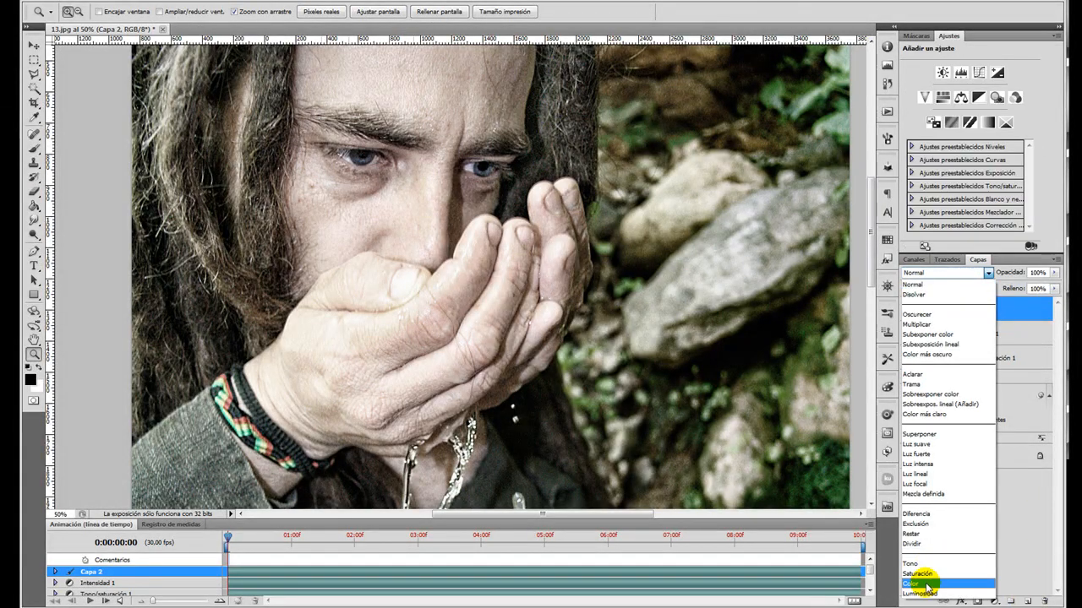
{"action": "left_click", "coordinate": [927, 584]}
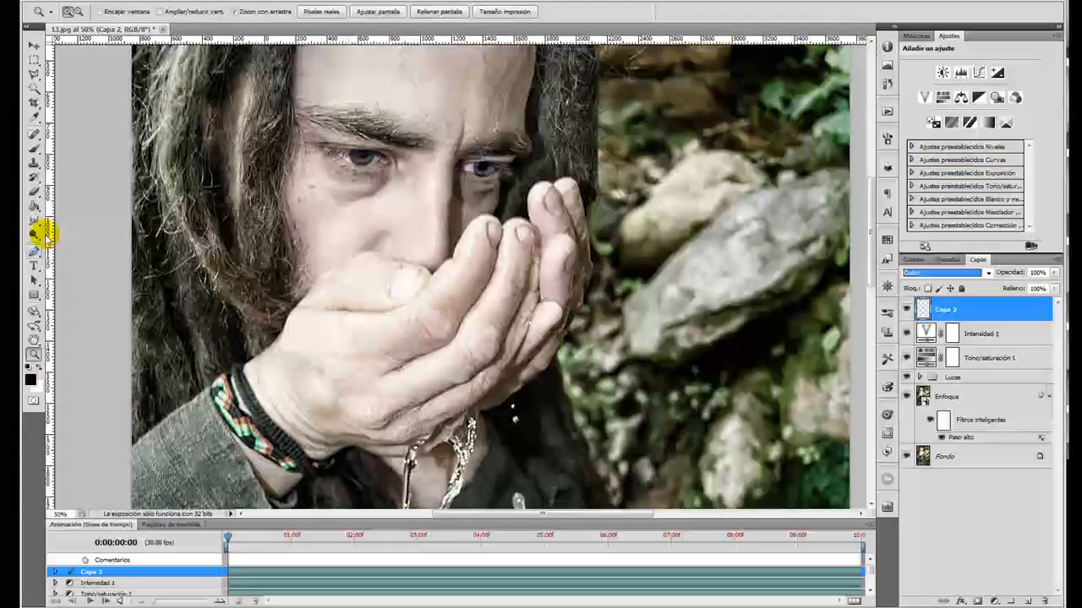
Sample a skin tone from the hand as the foreground colour and set the soft brush size to 68 px.
{"action": "left_click", "coordinate": [35, 120]}
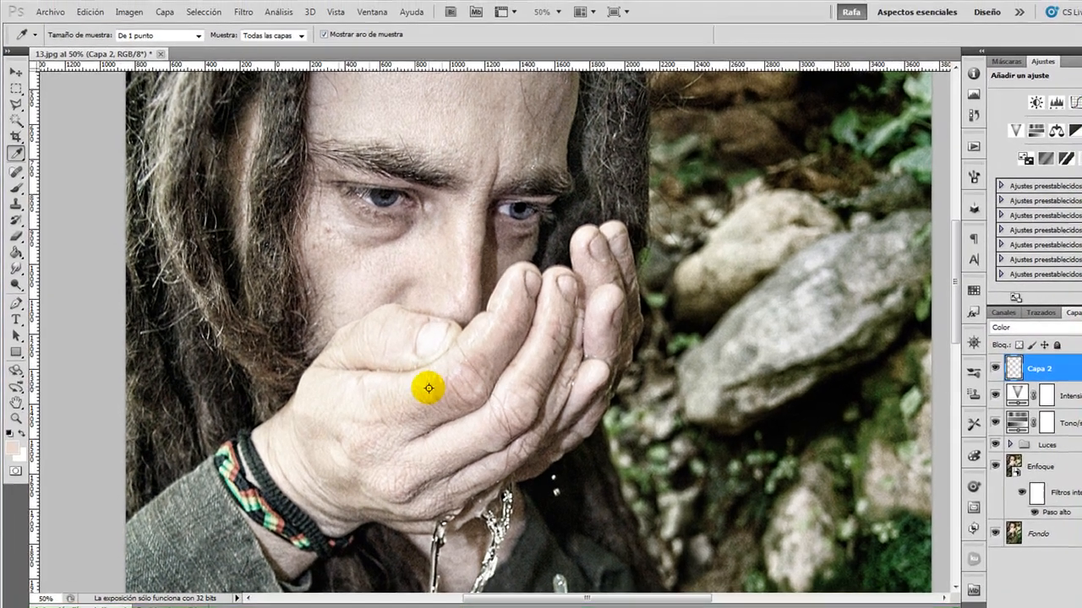
{"action": "left_click", "coordinate": [404, 325]}
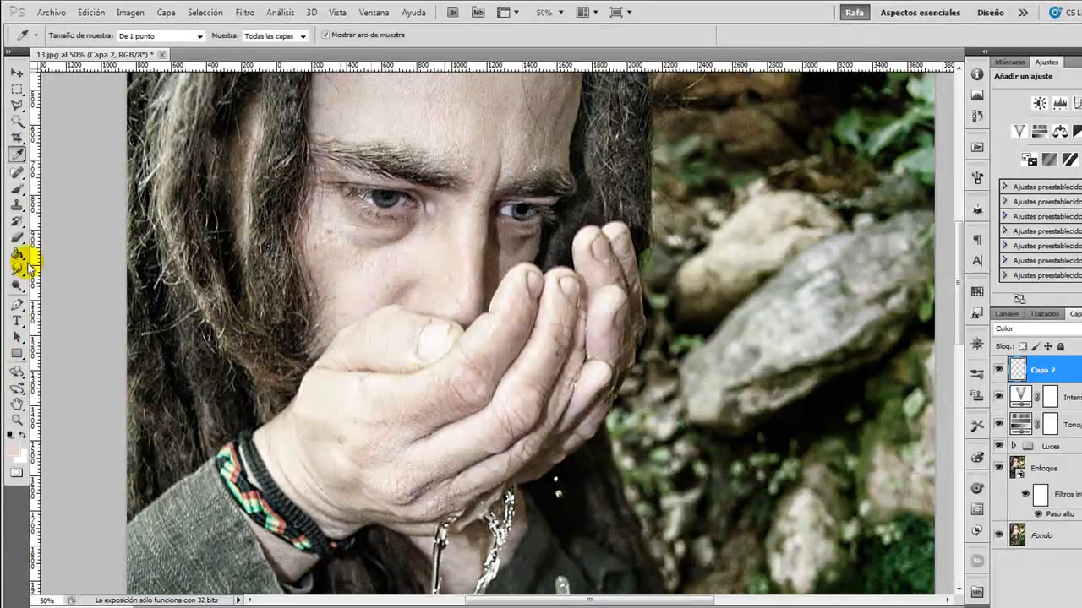
{"action": "left_click", "coordinate": [17, 188]}
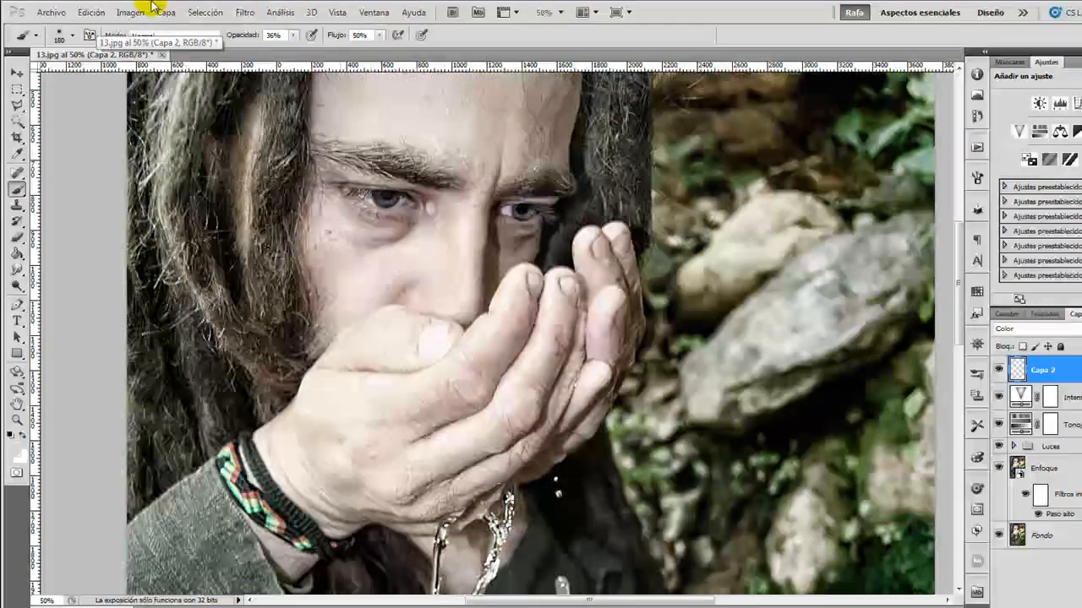
{"action": "left_click", "coordinate": [72, 36]}
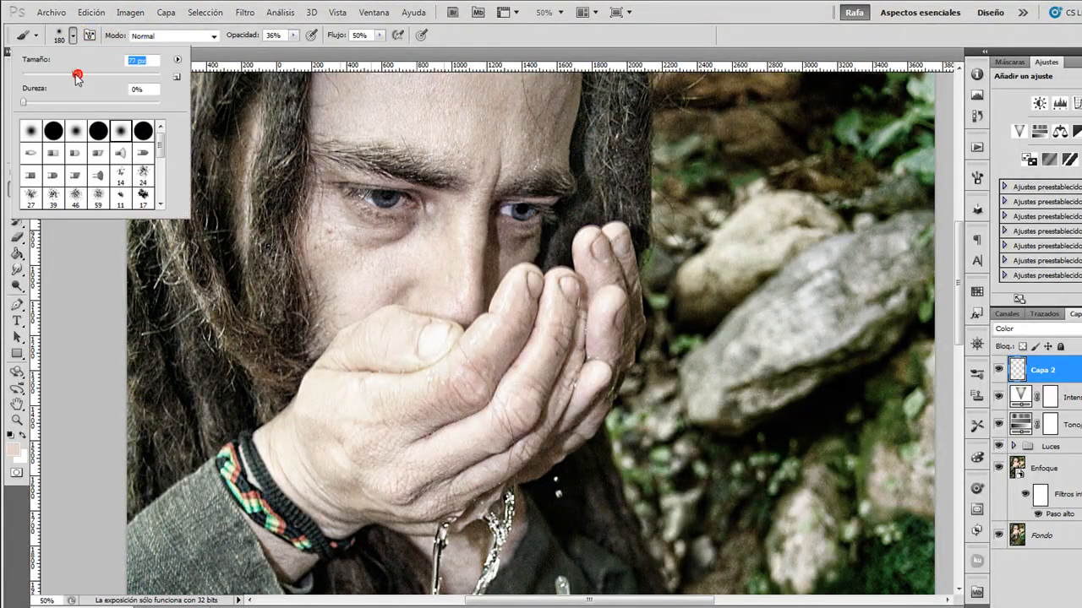
{"action": "left_click_drag", "start_coordinate": [68, 74], "coordinate": [70, 75]}
Paint over the uneven skin colour of the hand and fingers on the Color layer, resampling nearby skin tones.
{"action": "left_click", "coordinate": [375, 381]}
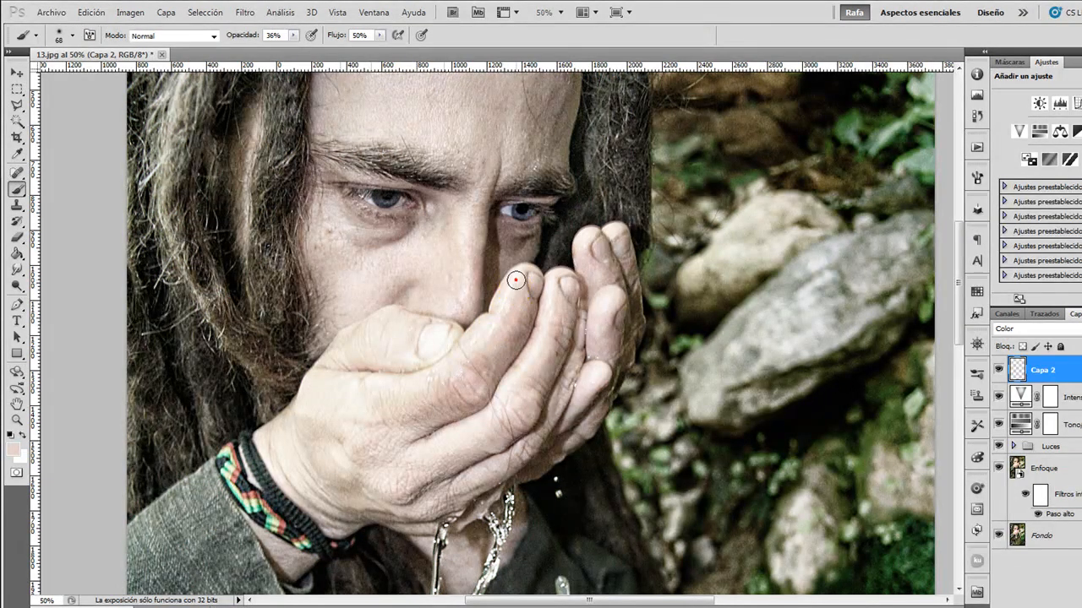
{"action": "left_click", "coordinate": [517, 381]}
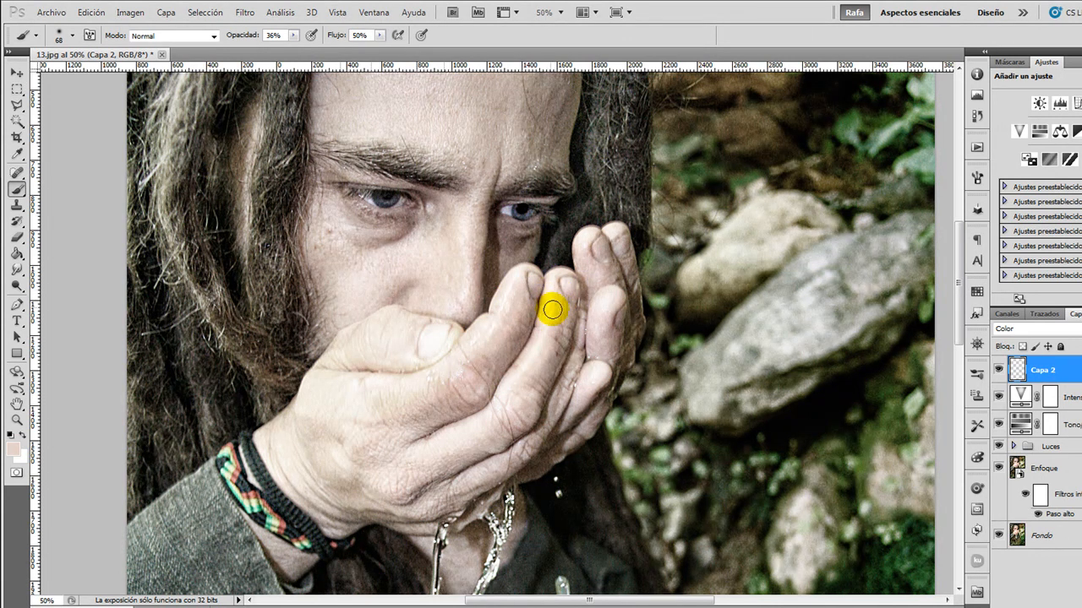
{"action": "left_click", "coordinate": [550, 312]}
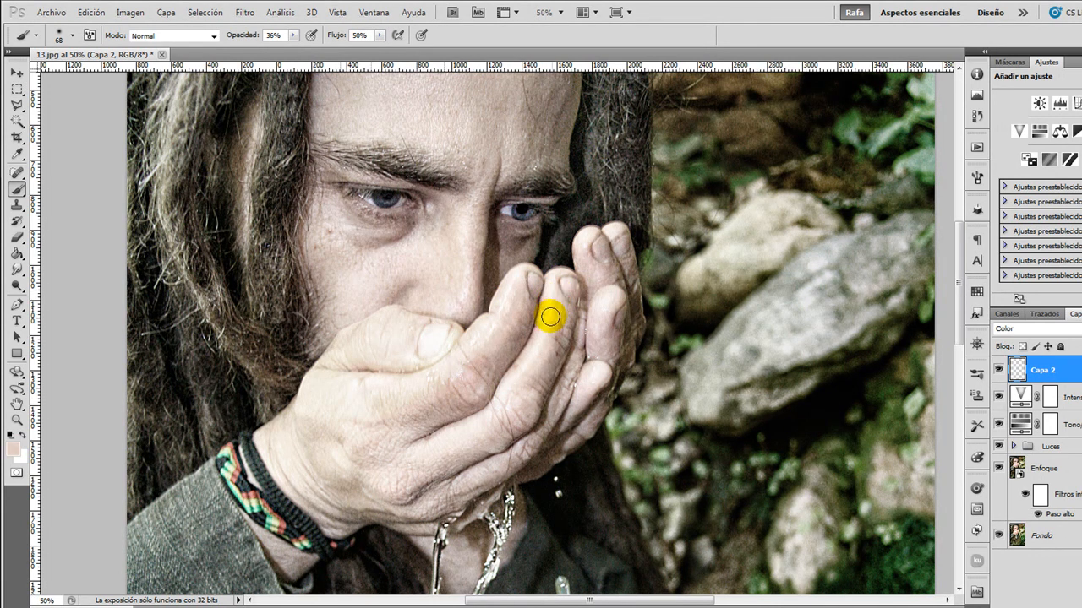
{"action": "mouse_move", "coordinate": [552, 308]}
{"action": "left_mouse_down"}
{"action": "mouse_move", "coordinate": [525, 364]}
{"action": "mouse_move", "coordinate": [544, 335]}
{"action": "mouse_move", "coordinate": [551, 358]}
{"action": "mouse_move", "coordinate": [548, 324]}
{"action": "mouse_move", "coordinate": [518, 380]}
{"action": "mouse_move", "coordinate": [540, 350]}
{"action": "left_mouse_up"}
{"action": "left_click", "coordinate": [562, 309], "text": "alt"}
{"action": "left_click", "coordinate": [547, 363], "text": "alt"}
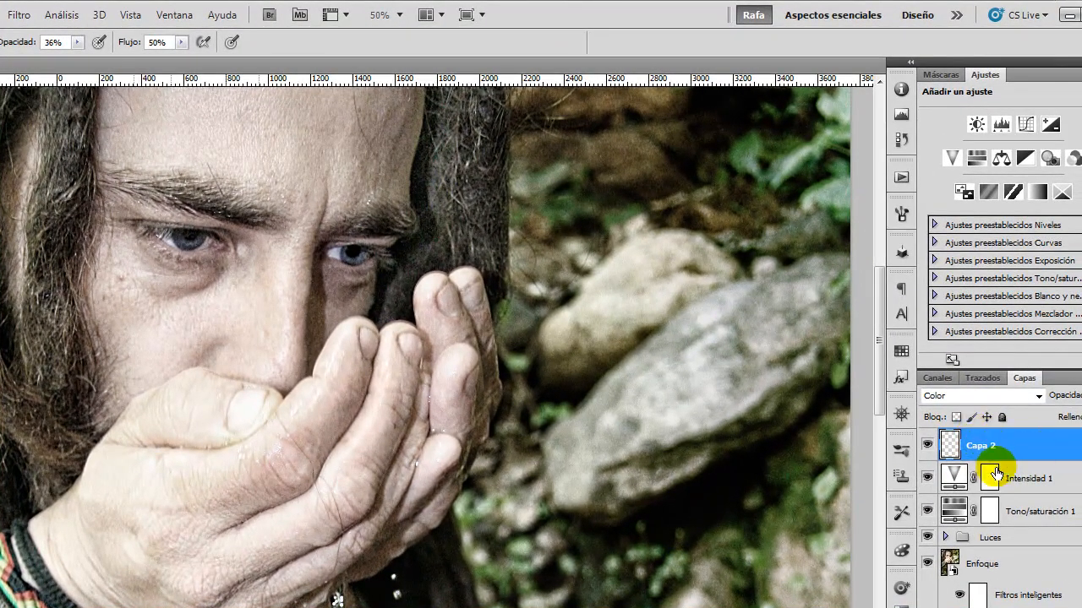
Group the layers Capa 2, Intensidad 1 and Tono/saturación 1 and name the group color.
{"action": "left_click", "coordinate": [1024, 511], "text": "shift"}
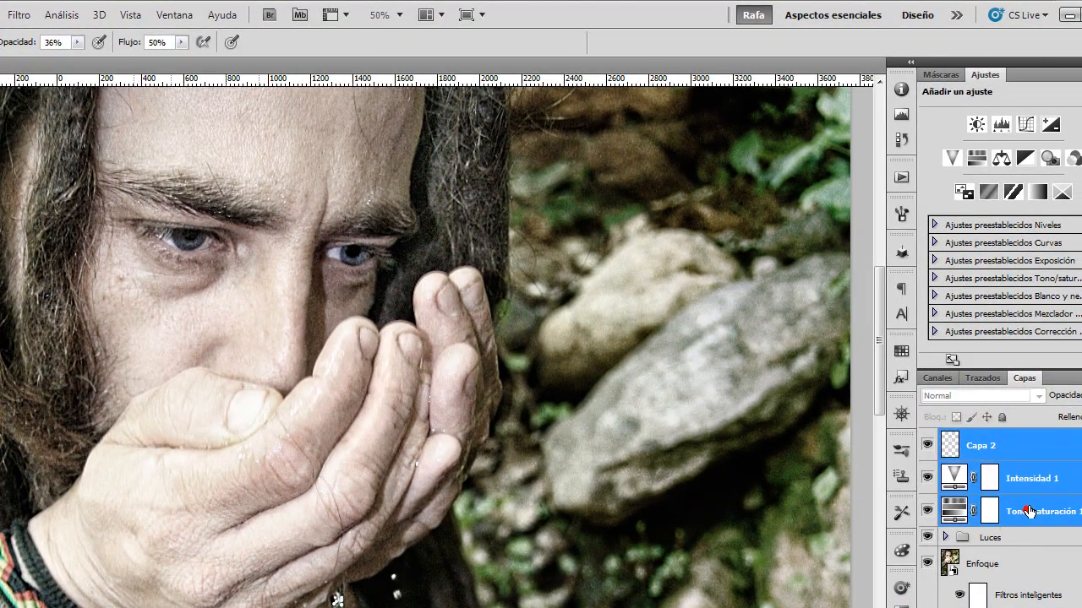
{"action": "key", "text": "ctrl+g"}
{"action": "left_click", "coordinate": [1002, 439]}
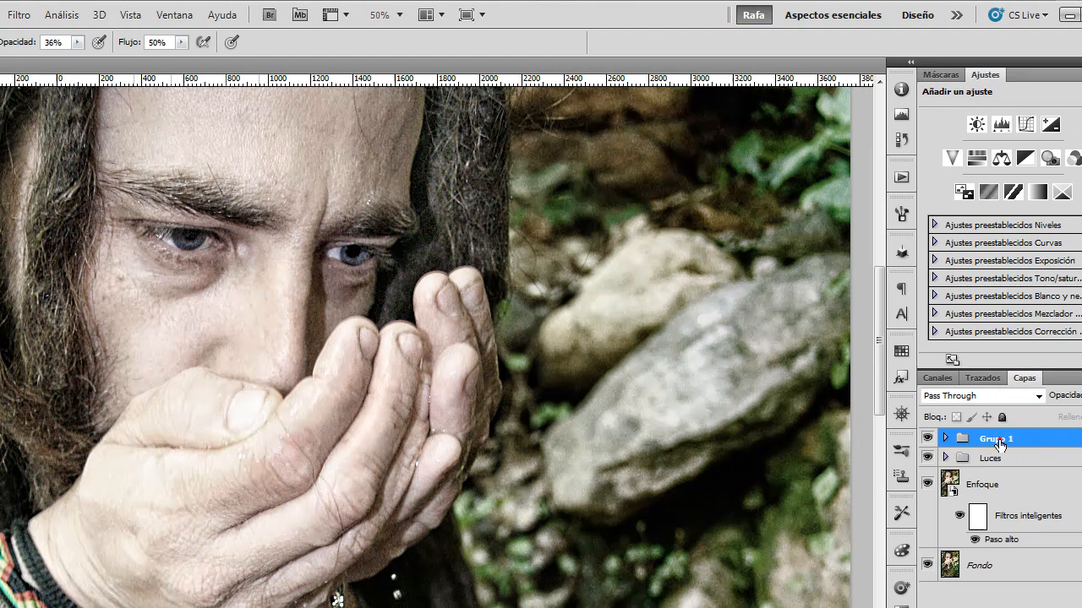
{"action": "type", "text": "color"}
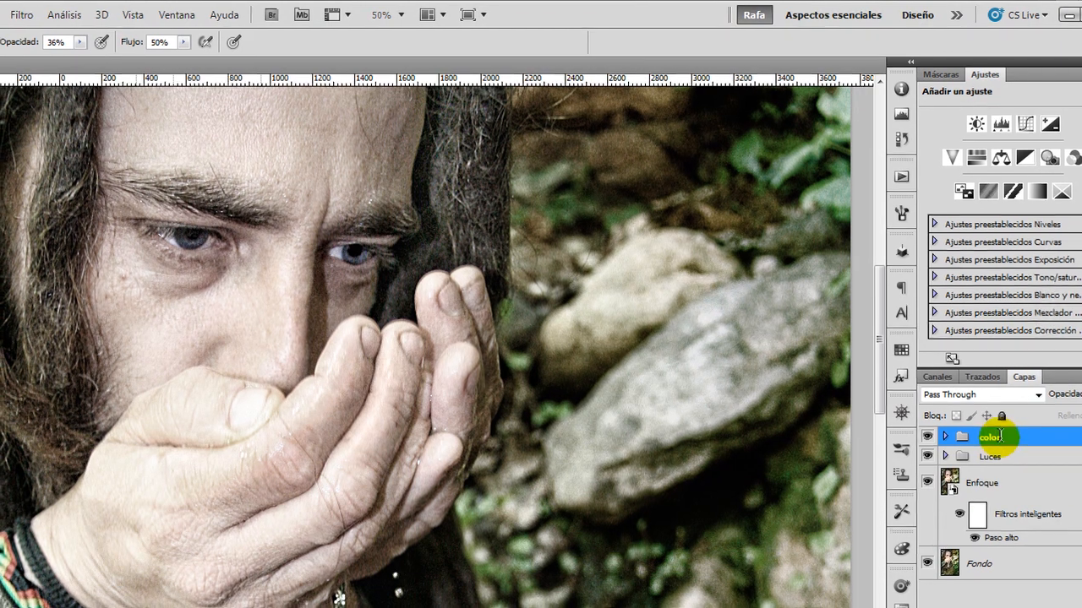
{"action": "key", "text": "Return"}
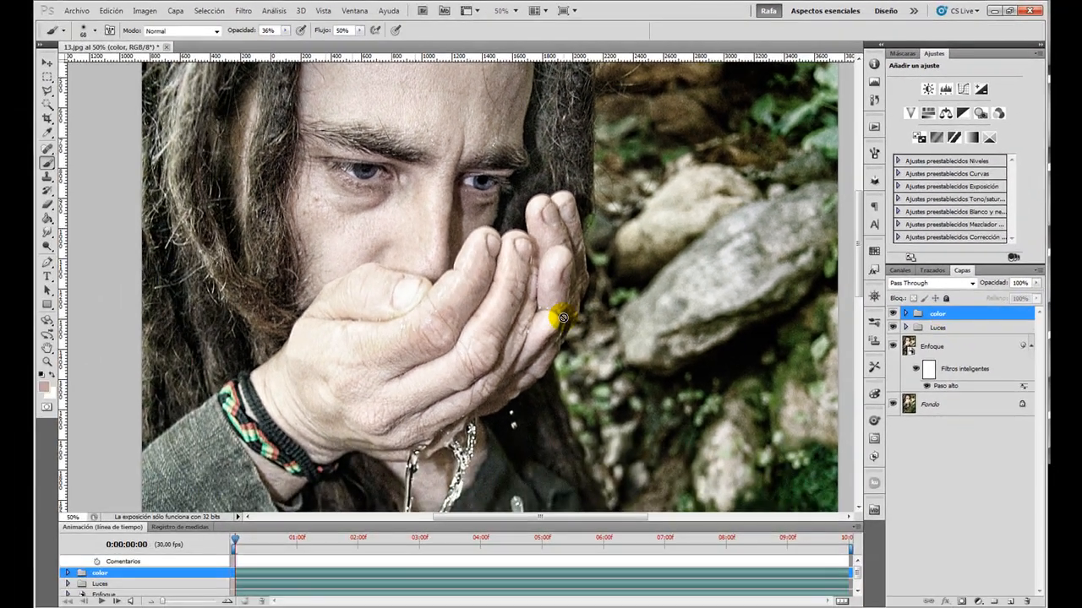
Add a new empty layer above the color group.
{"action": "left_click", "coordinate": [47, 362]}
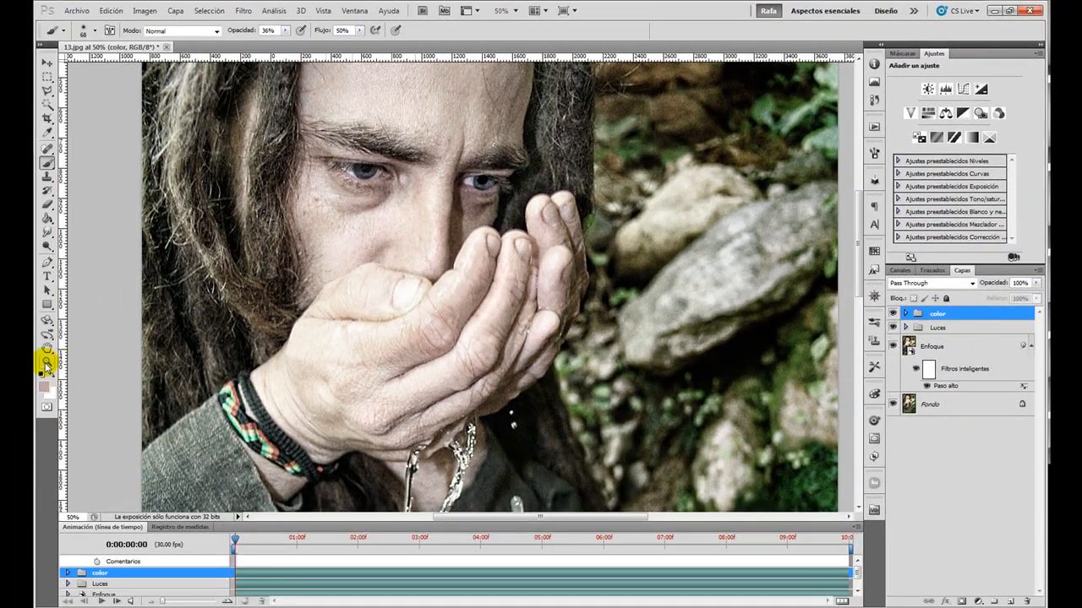
{"action": "left_click", "coordinate": [547, 262], "text": "alt"}
{"action": "left_click", "coordinate": [548, 258], "text": "alt"}
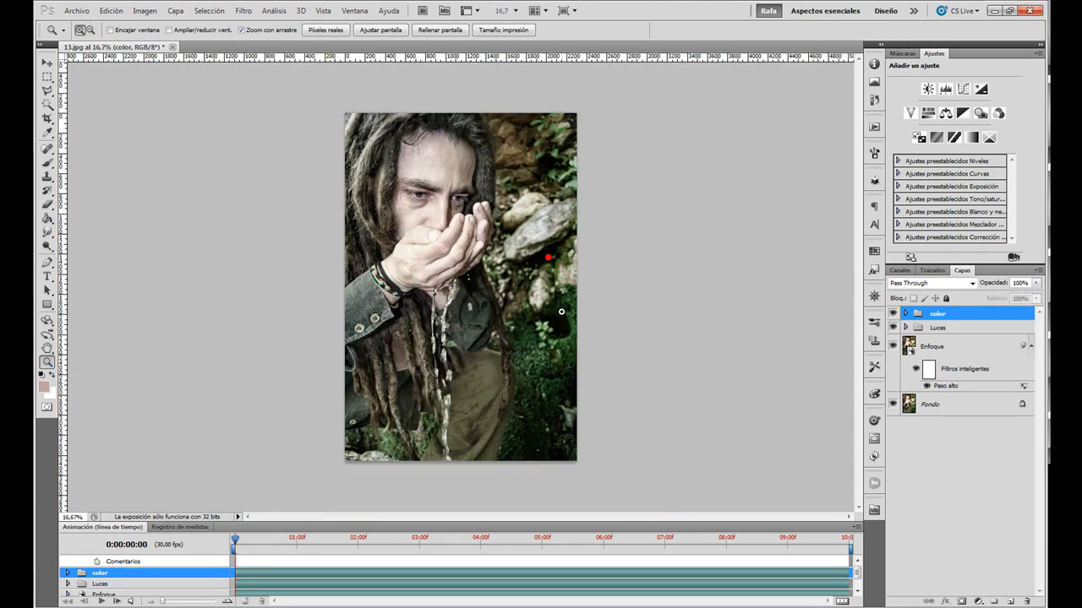
{"action": "left_click", "coordinate": [1012, 601]}
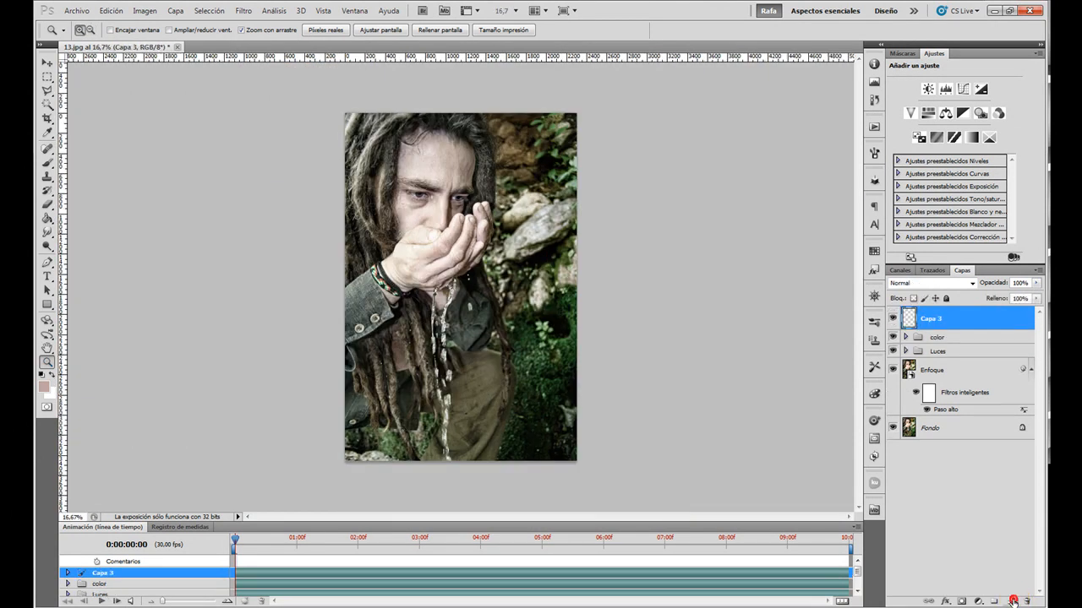
Select the whole image and convert the selection into a border with the Borde command.
{"action": "left_click", "coordinate": [210, 9]}
{"action": "left_click", "coordinate": [210, 23]}
{"action": "left_click", "coordinate": [207, 10]}
{"action": "mouse_move", "coordinate": [254, 144]}
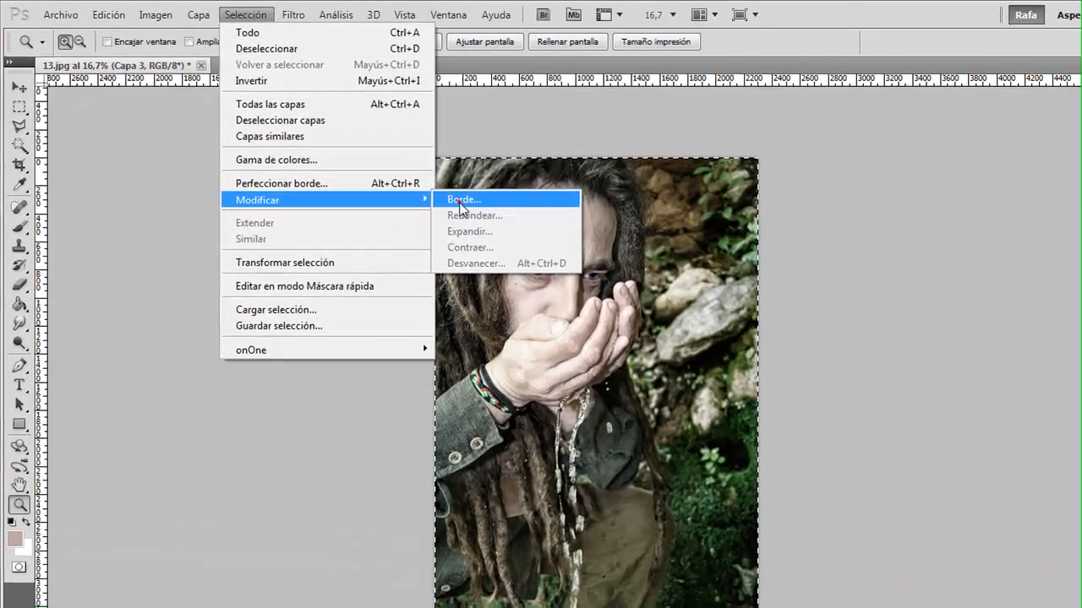
{"action": "left_click", "coordinate": [462, 203]}
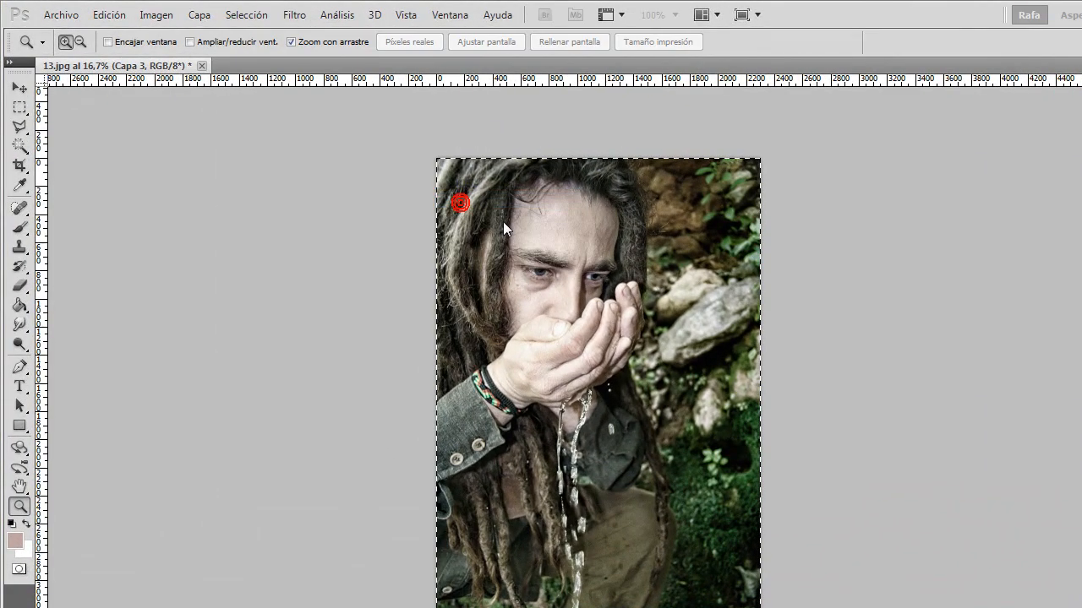
{"action": "left_click", "coordinate": [775, 296]}
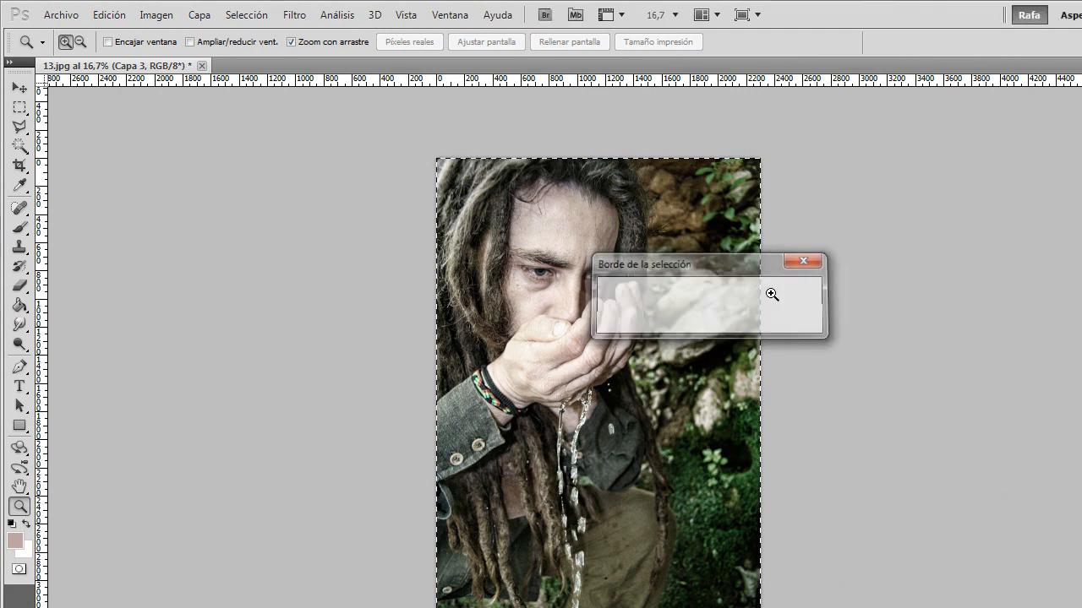
Expand the border selection by 100 pixels.
{"action": "left_click", "coordinate": [247, 15]}
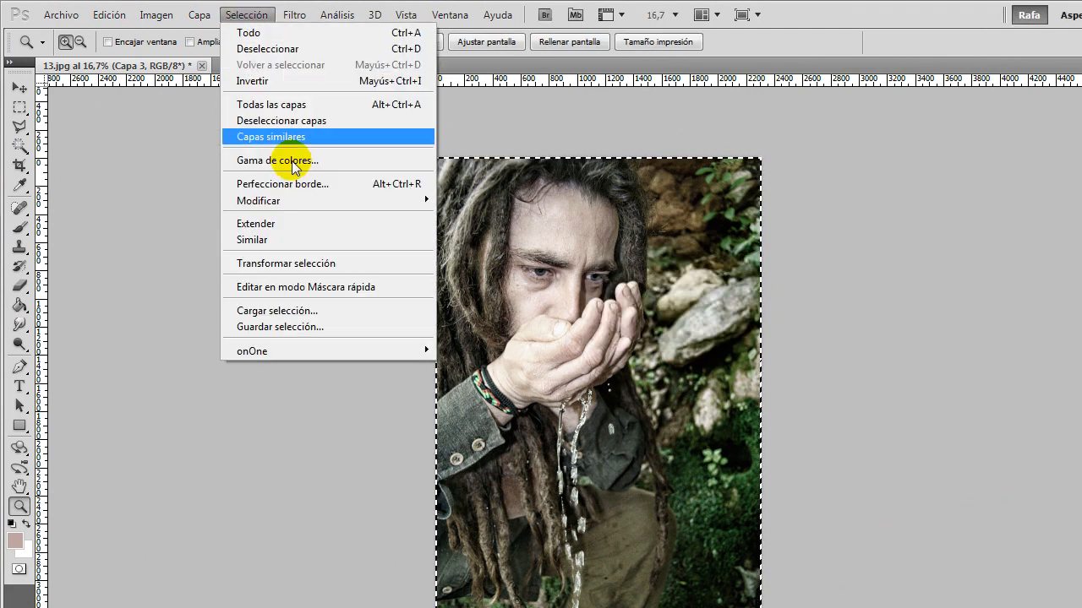
{"action": "mouse_move", "coordinate": [301, 200]}
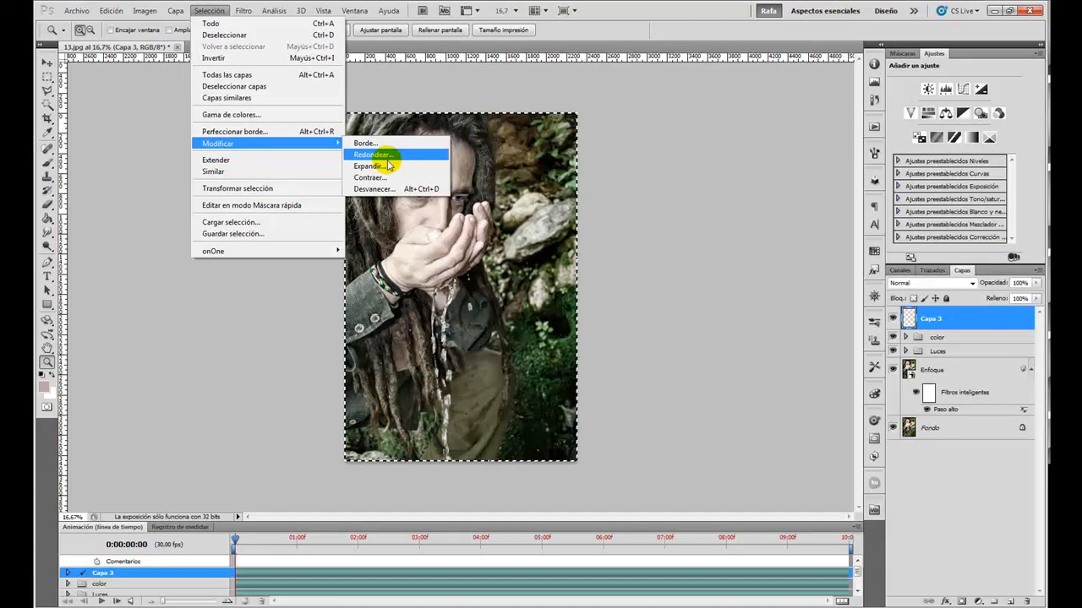
{"action": "left_click", "coordinate": [384, 176]}
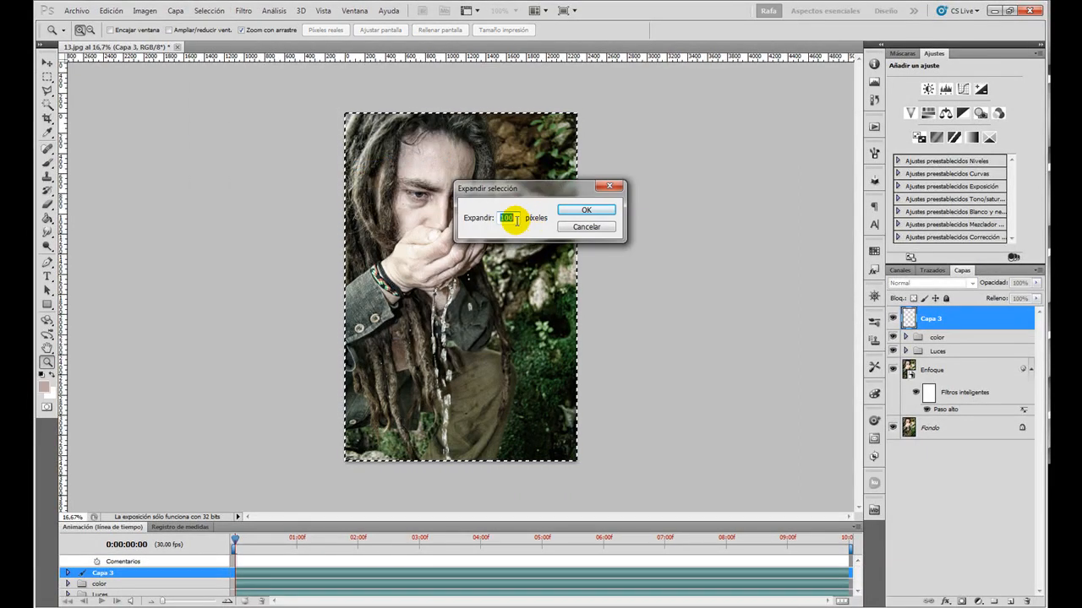
{"action": "key", "text": "Return"}
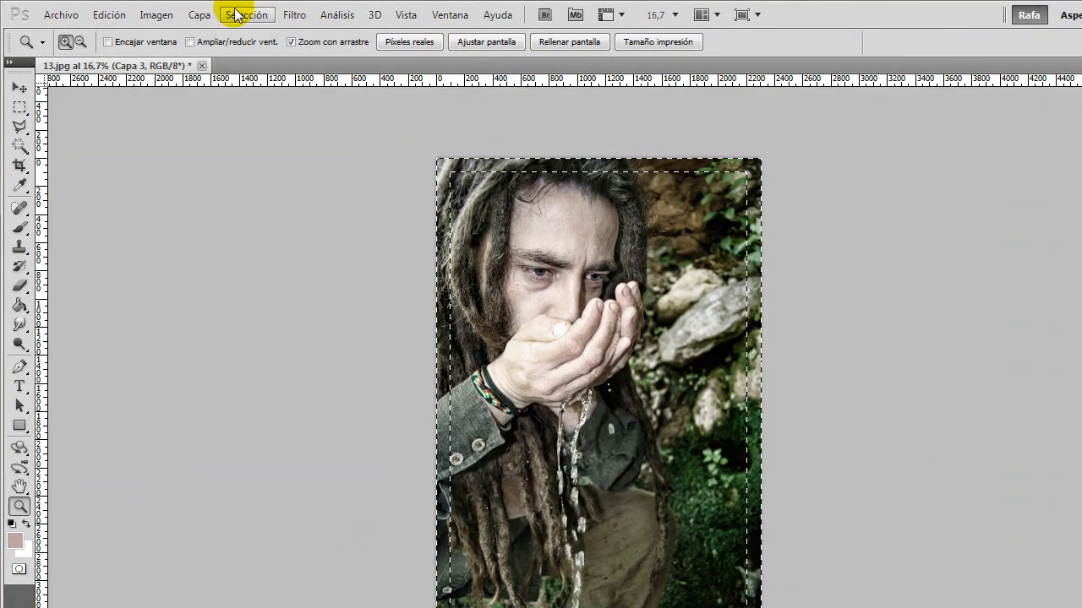
Expand the border selection by another 100 pixels to widen the frame further.
{"action": "left_click", "coordinate": [237, 15]}
{"action": "mouse_move", "coordinate": [295, 201]}
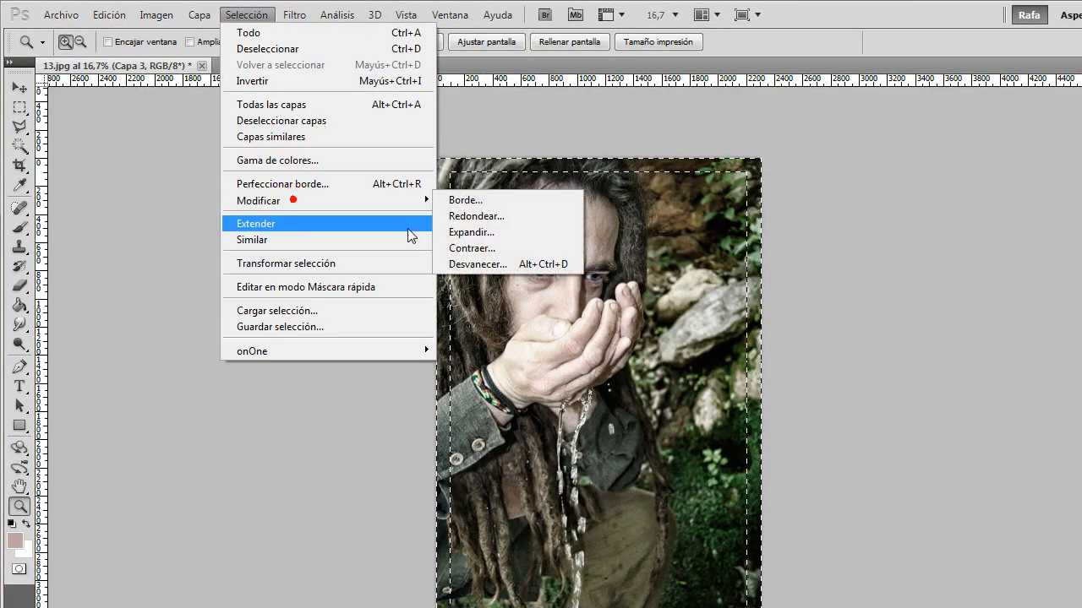
{"action": "left_click", "coordinate": [471, 235]}
{"action": "type", "text": "100"}
{"action": "left_click", "coordinate": [790, 294]}
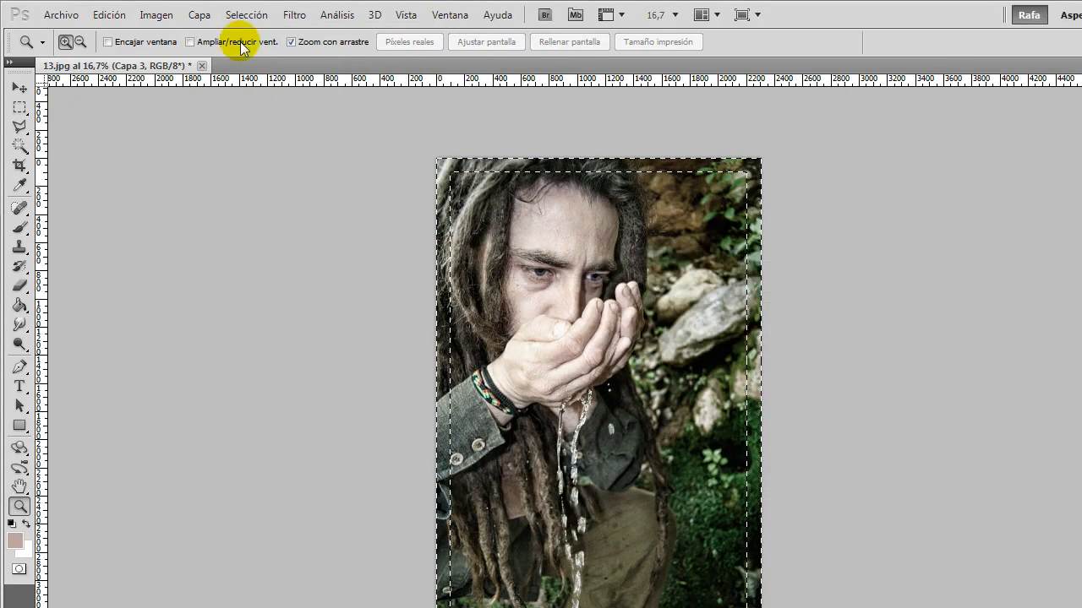
Feather the widened border selection with a radius of 250 pixels.
{"action": "left_click", "coordinate": [243, 16]}
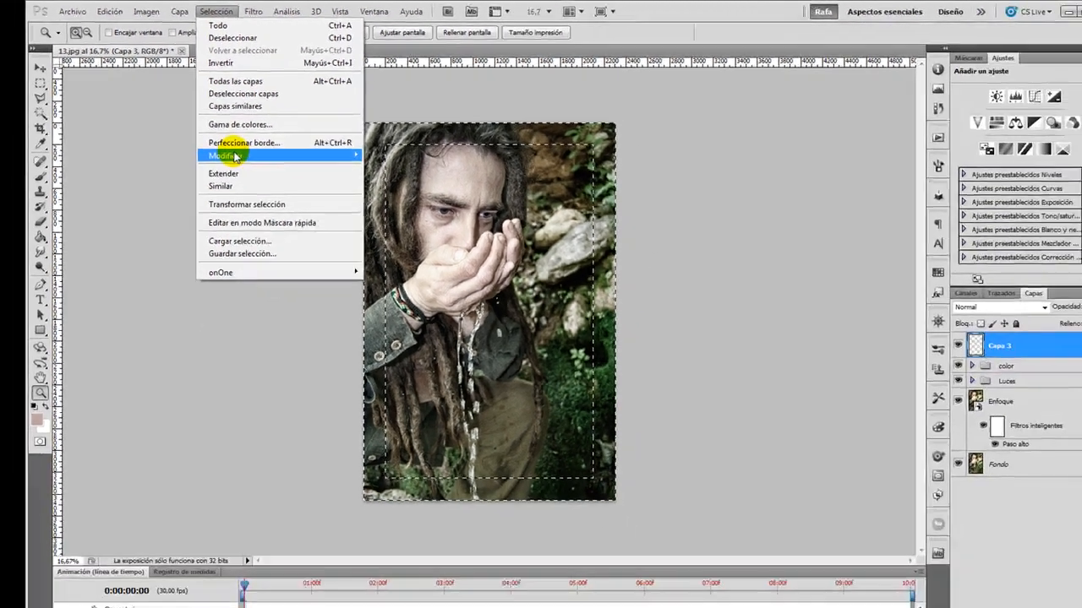
{"action": "mouse_move", "coordinate": [236, 157]}
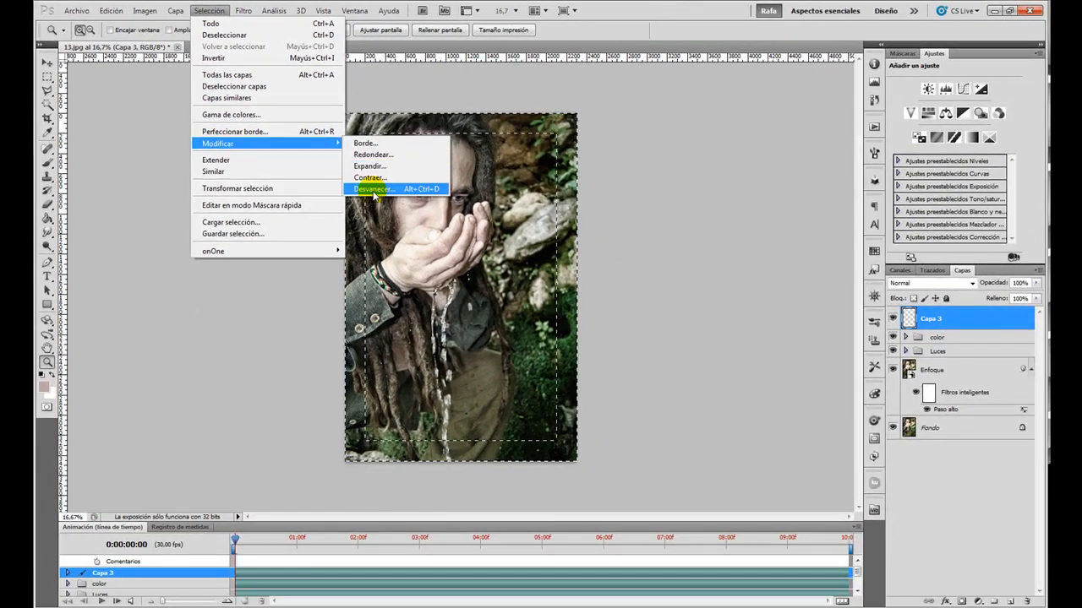
{"action": "left_click", "coordinate": [373, 189]}
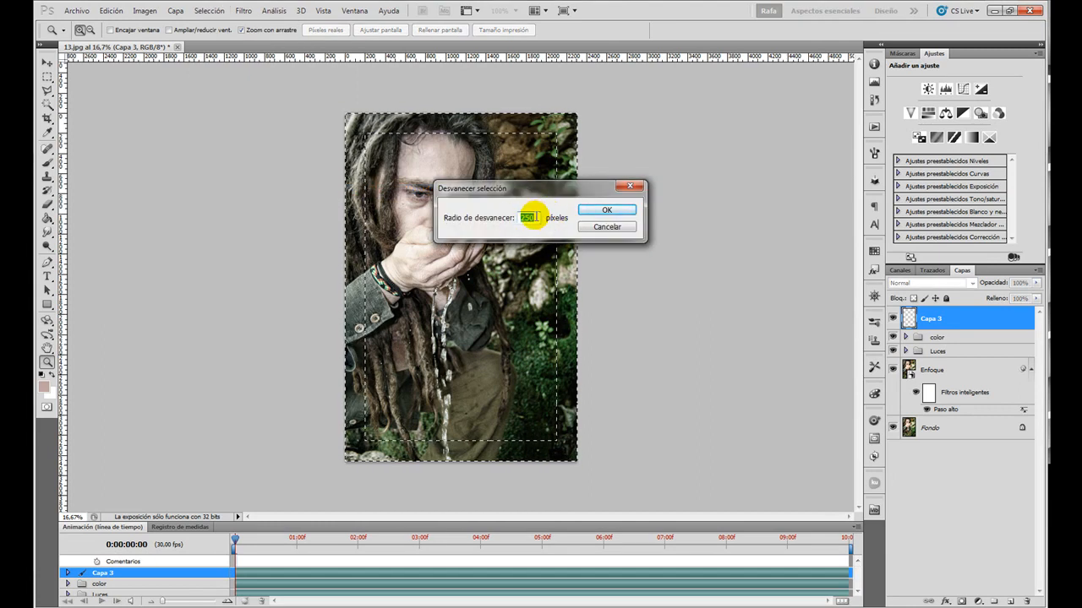
{"action": "left_click", "coordinate": [602, 211]}
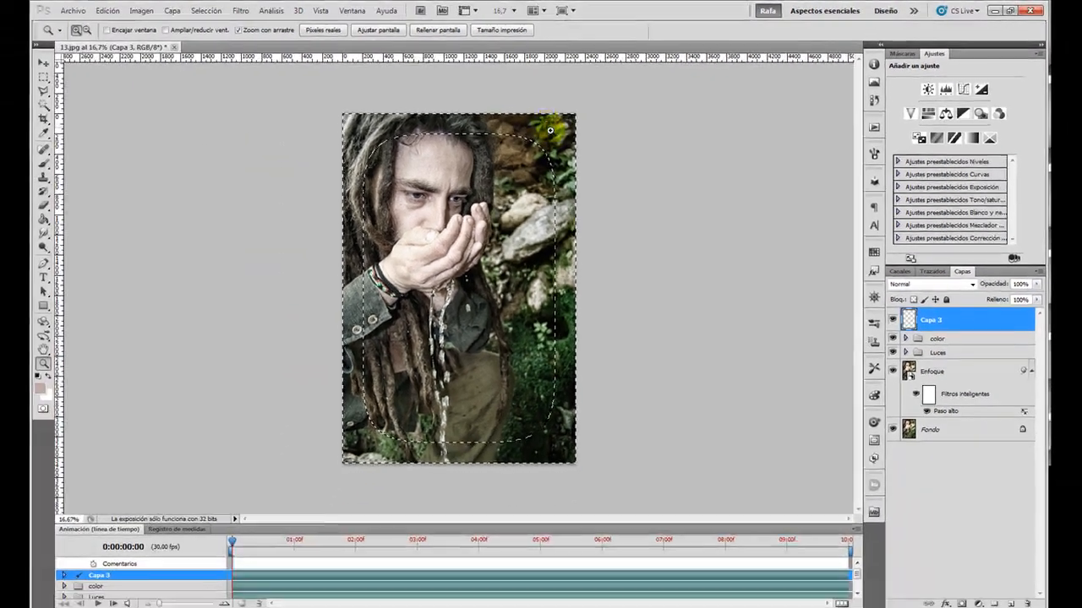
Add a Curves adjustment layer masked by the feathered border and darken it with a curve point at input 173, output 76.
{"action": "left_click", "coordinate": [977, 603]}
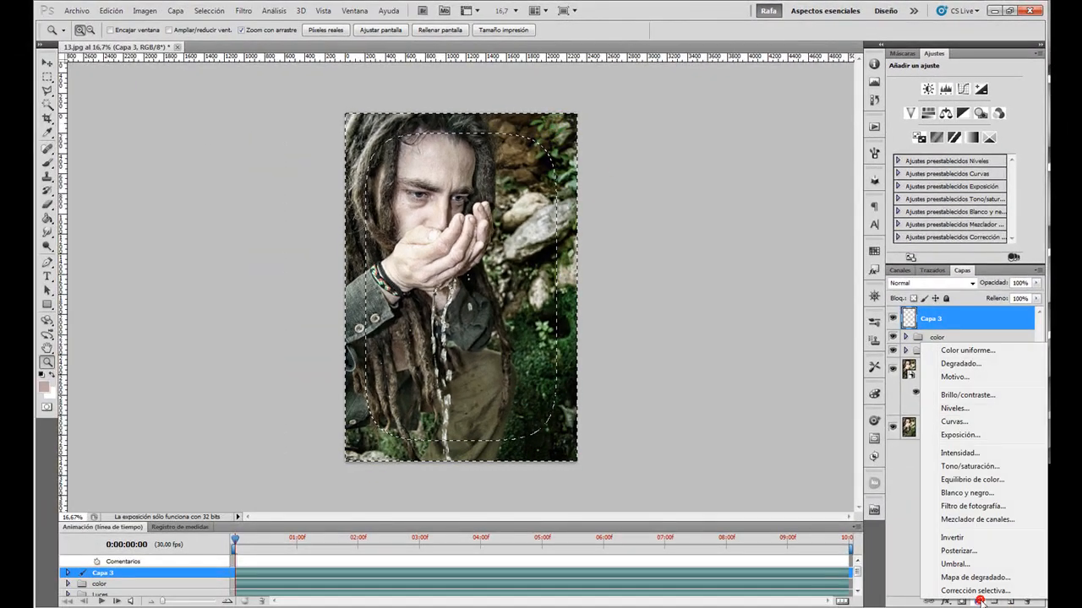
{"action": "left_click", "coordinate": [963, 422]}
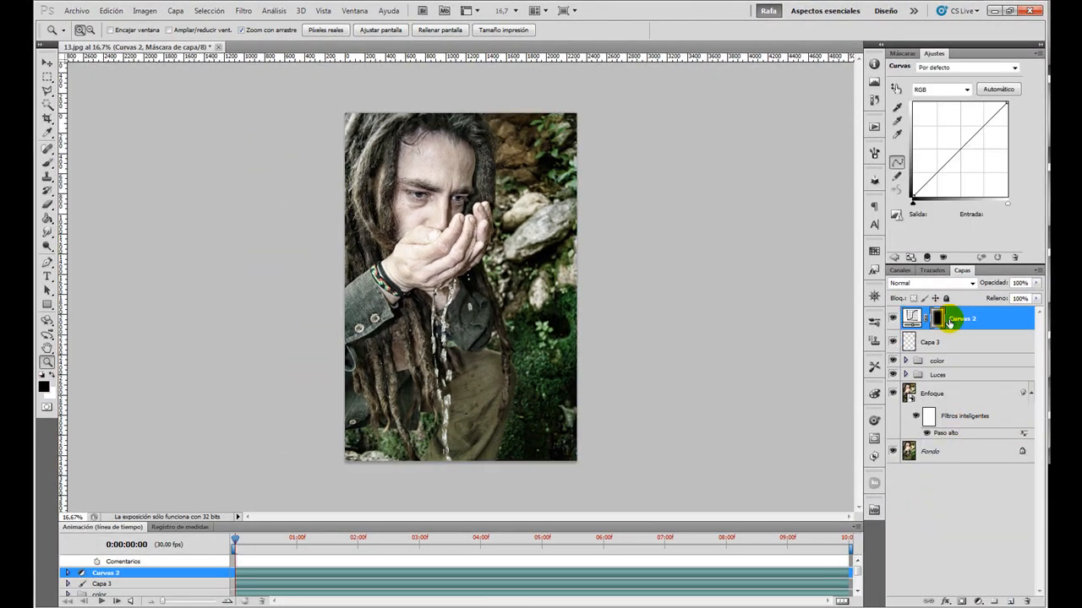
{"action": "left_click_drag", "start_coordinate": [960, 150], "coordinate": [975, 167]}
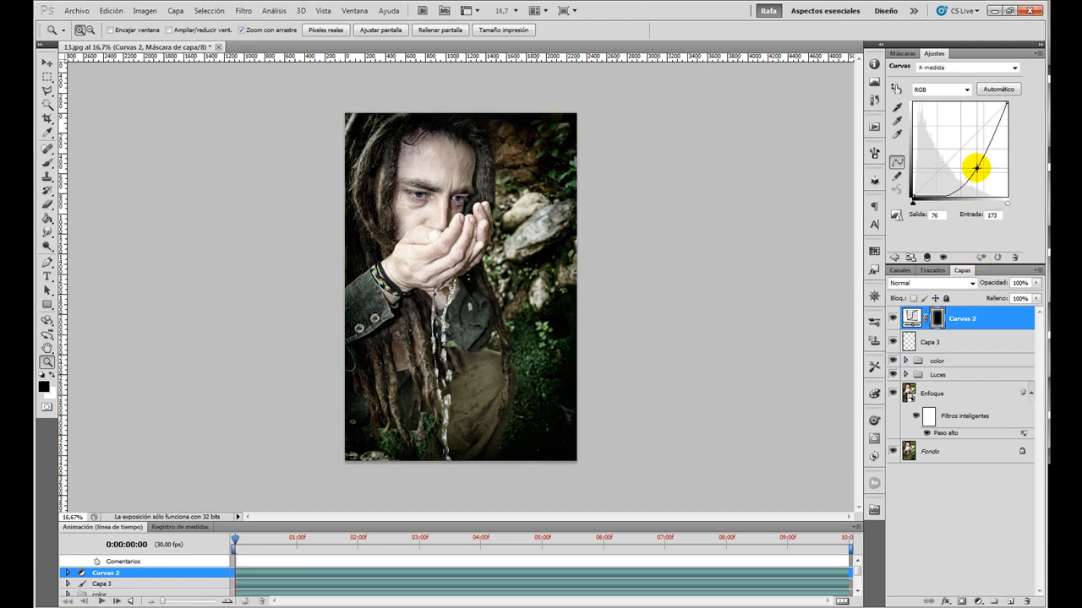
Set the new curves layer's blend mode to Luminosidad and soften its darkening curve to input 135, output 102.
{"action": "left_click", "coordinate": [915, 284]}
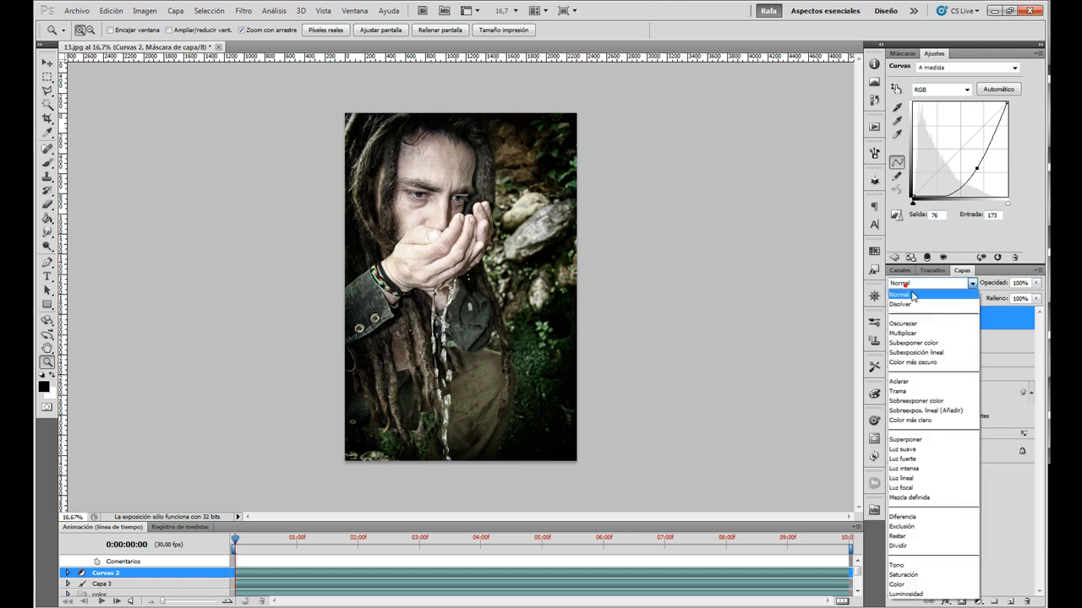
{"action": "left_click", "coordinate": [921, 594]}
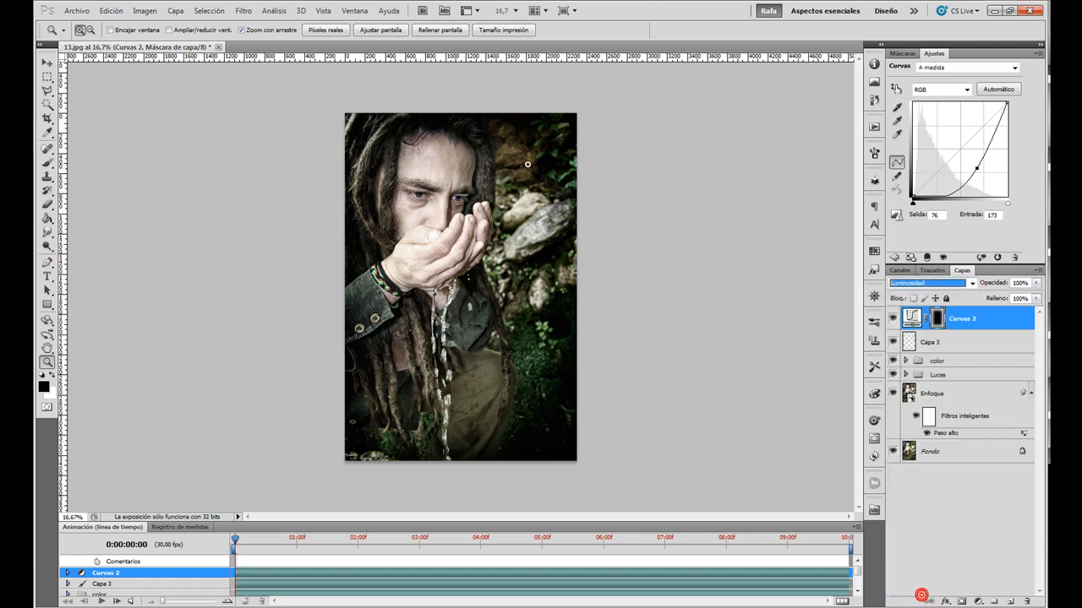
{"action": "mouse_move", "coordinate": [978, 167]}
{"action": "left_mouse_down"}
{"action": "mouse_move", "coordinate": [964, 169]}
{"action": "mouse_move", "coordinate": [963, 158]}
{"action": "left_mouse_up"}
Compare the original photo with the edit by showing only the Fondo layer and restoring all the other layers.
{"action": "left_click", "coordinate": [892, 453], "text": "alt"}
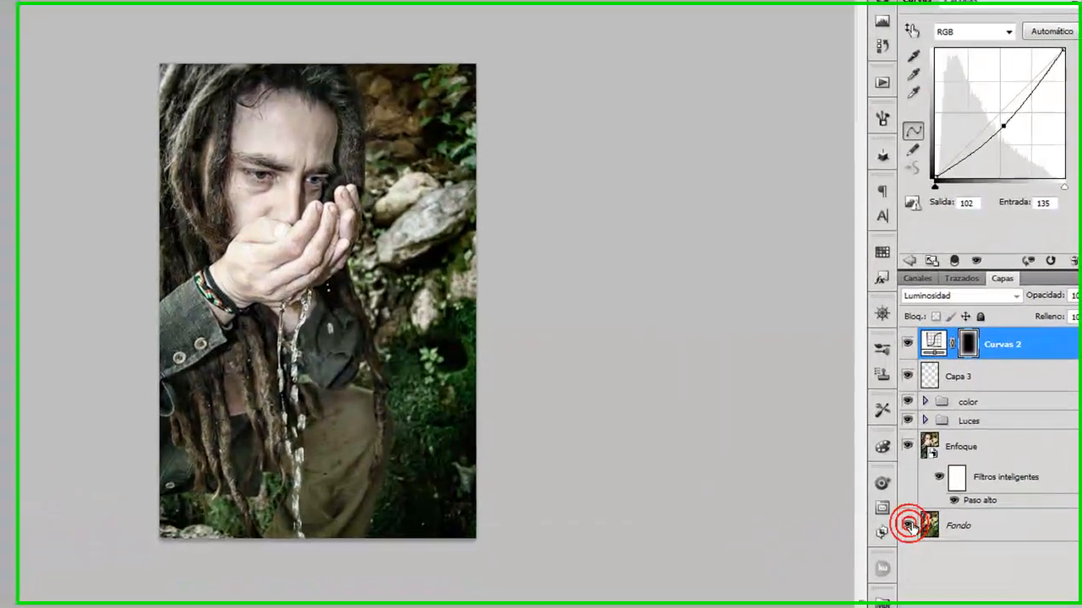
{"action": "left_click", "coordinate": [893, 452], "text": "alt"}
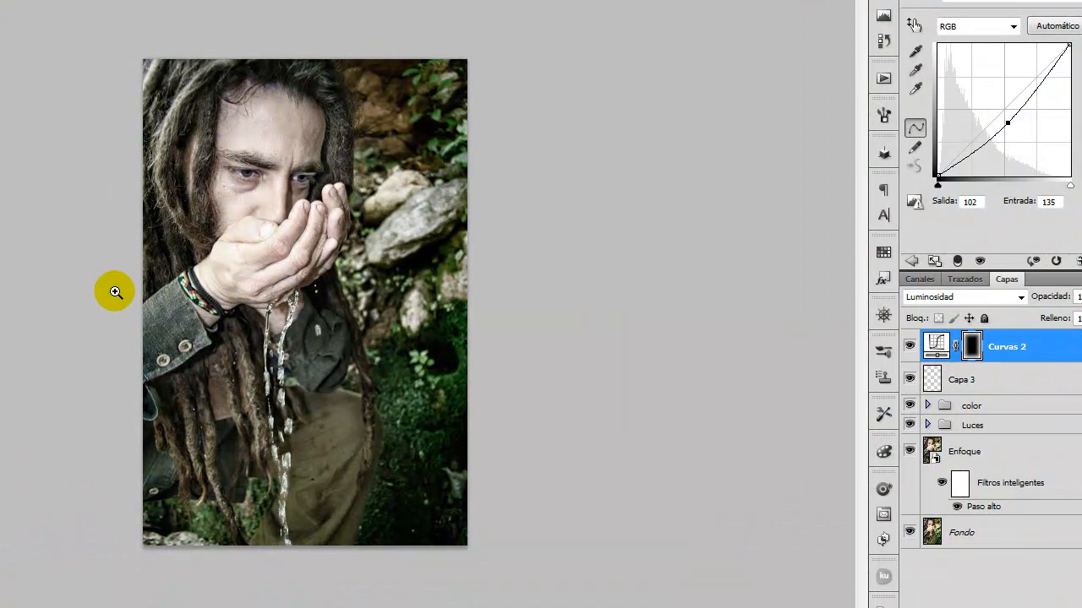
{"action": "left_click", "coordinate": [332, 231]}
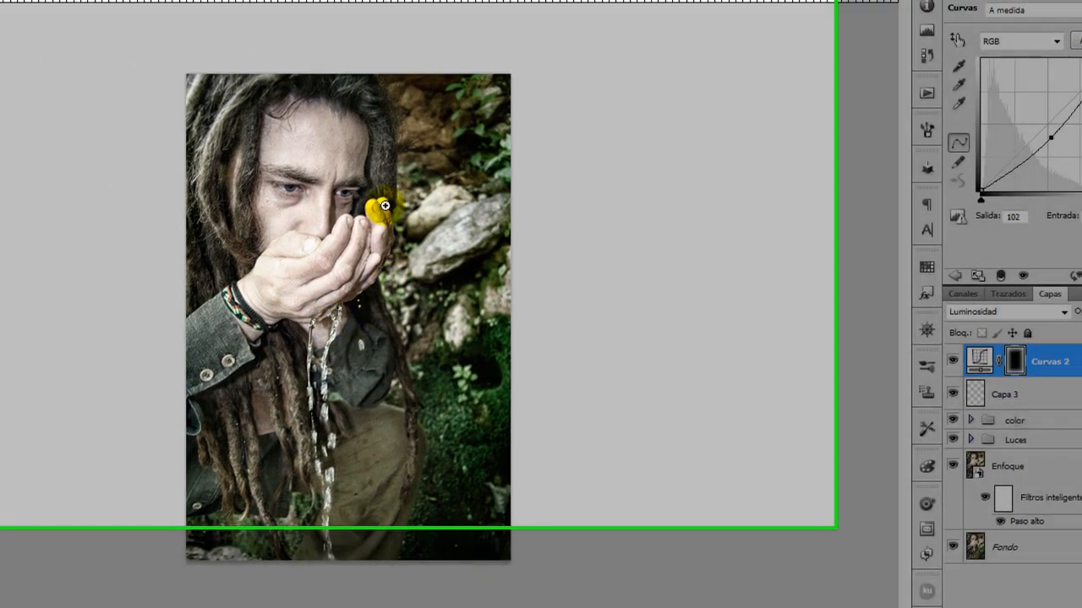